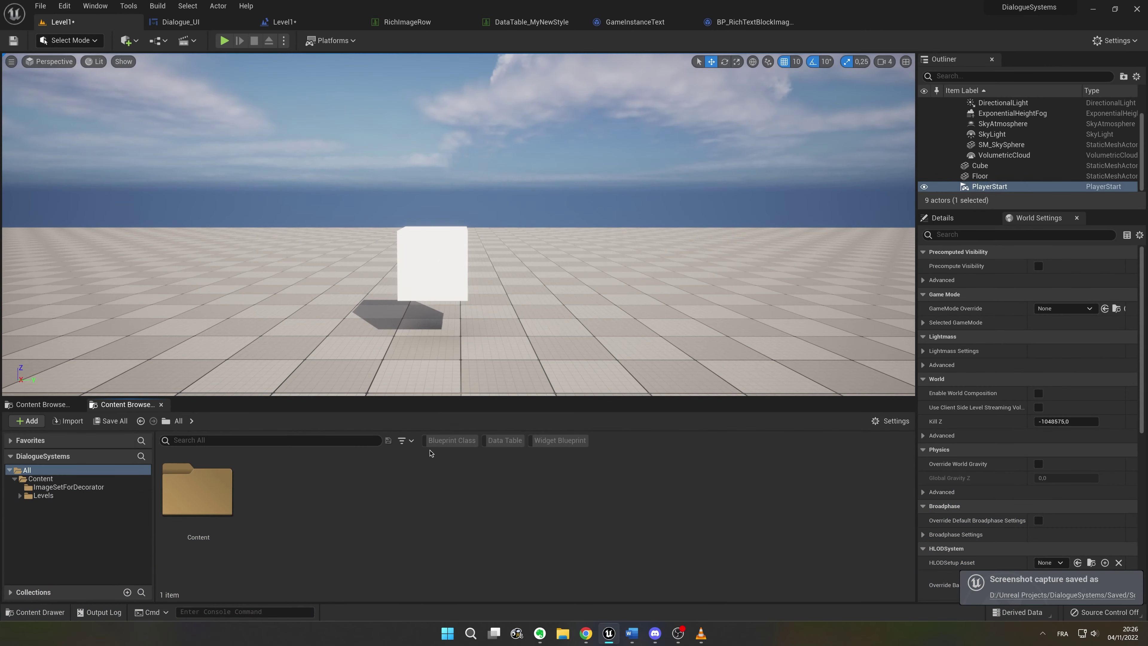
- Filter the Content Browser to Widget Blueprints and select Dialogue_UI
{"action": "left_click", "coordinate": [559, 440]}
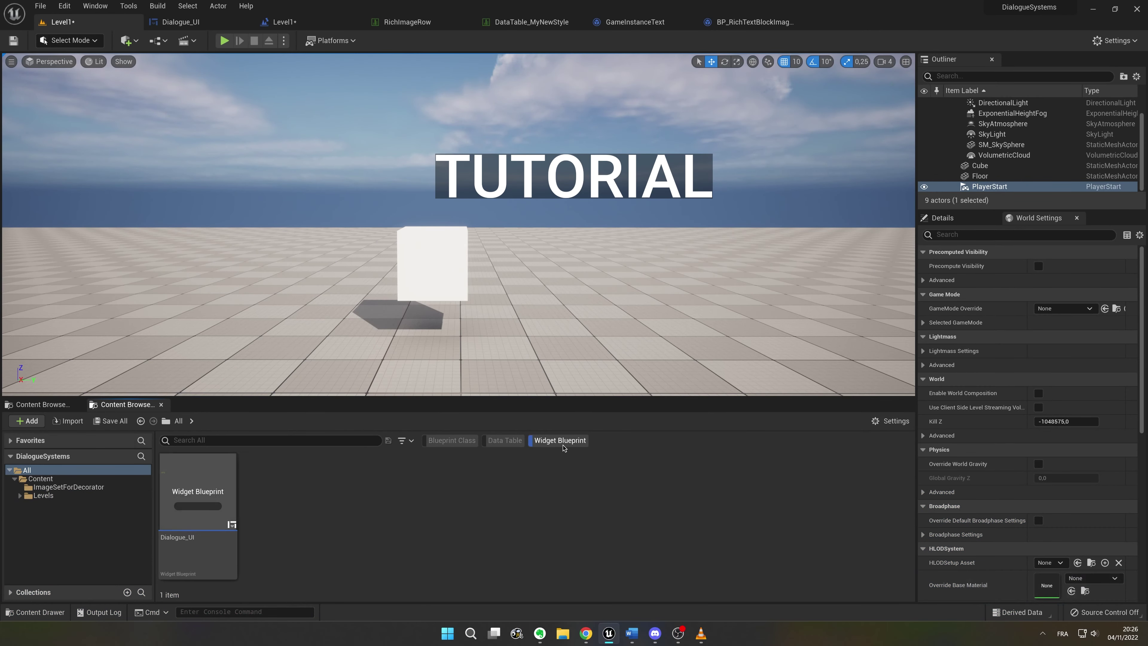
{"action": "left_click", "coordinate": [206, 499]}
- Open Dialogue_UI and select the RichTextDisplayed block inside its size box
{"action": "double_click", "coordinate": [206, 500]}
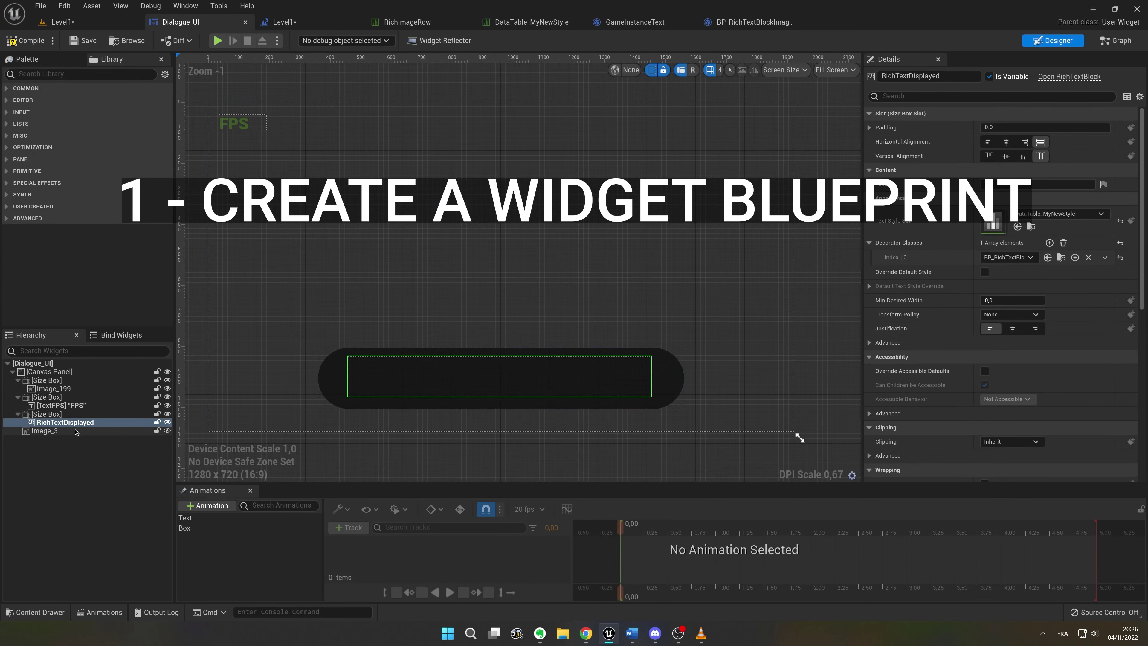
{"action": "scroll", "coordinate": [361, 380], "scroll_direction": "up", "scroll_amount": 2}
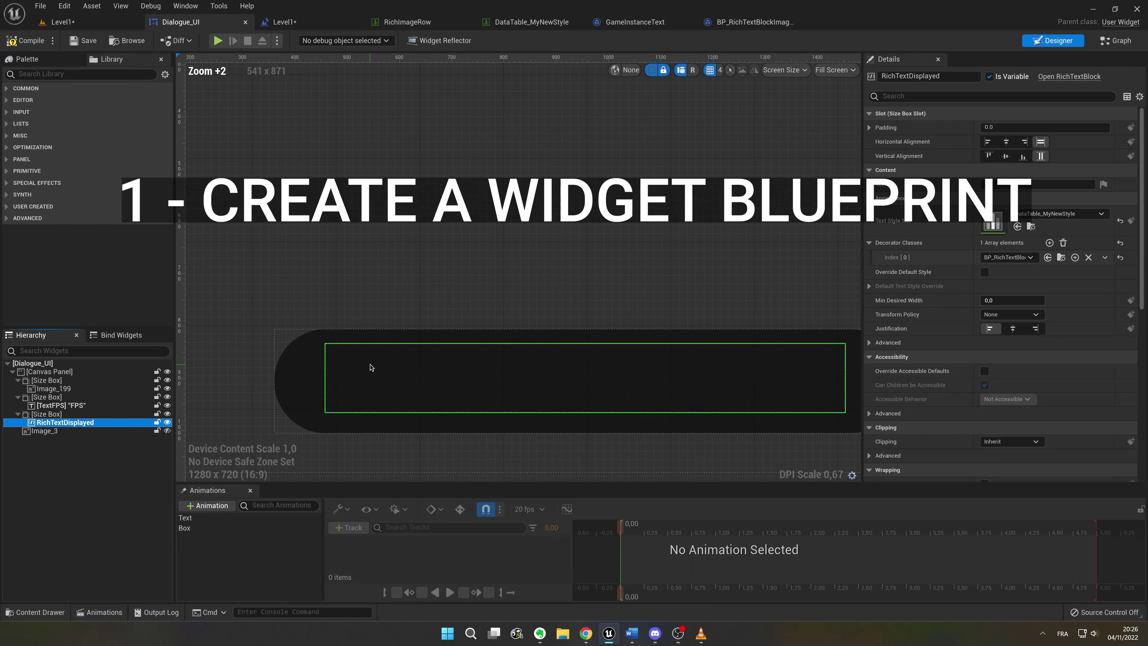
{"action": "scroll", "coordinate": [351, 380], "scroll_direction": "up", "scroll_amount": 1}
{"action": "left_click", "coordinate": [47, 414]}
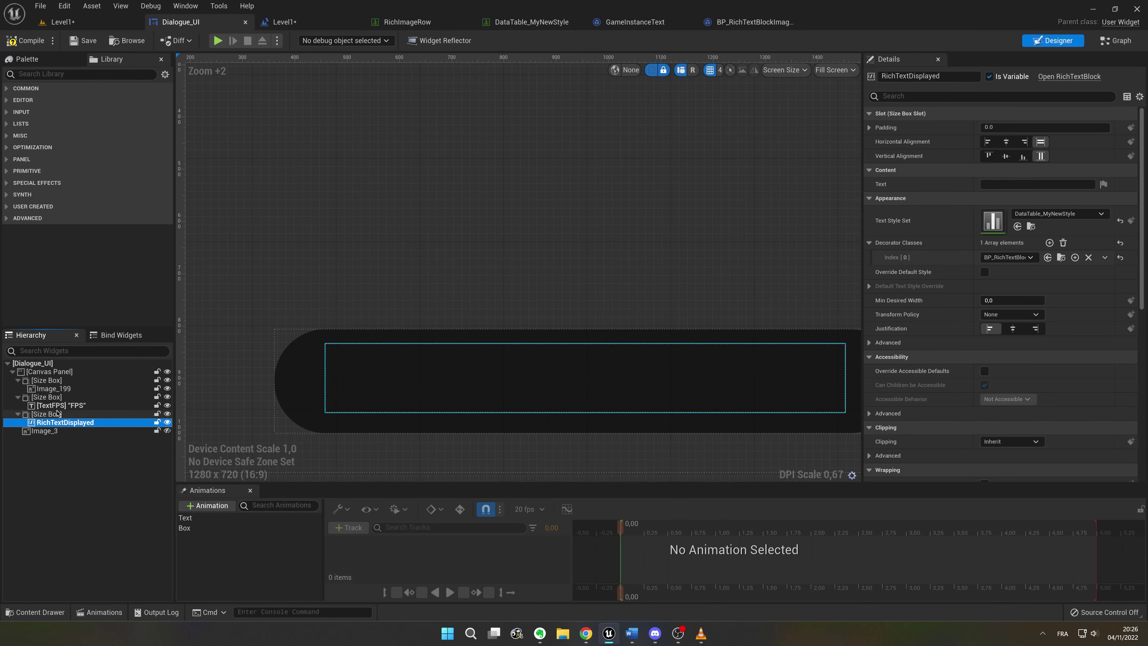
{"action": "left_click", "coordinate": [64, 422]}
{"action": "scroll", "coordinate": [327, 301], "scroll_direction": "down", "scroll_amount": 4}
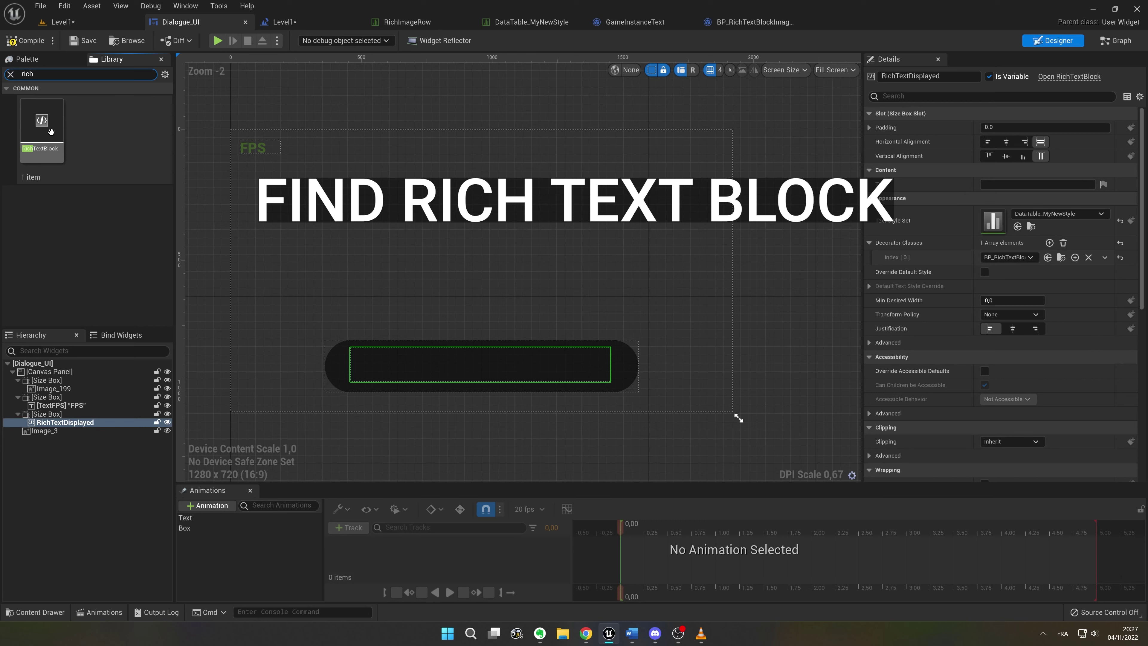
- Drop a RichTextBlock into the widget and check which Text Style Set table it uses
{"action": "left_click_drag", "start_coordinate": [42, 145], "coordinate": [46, 412]}
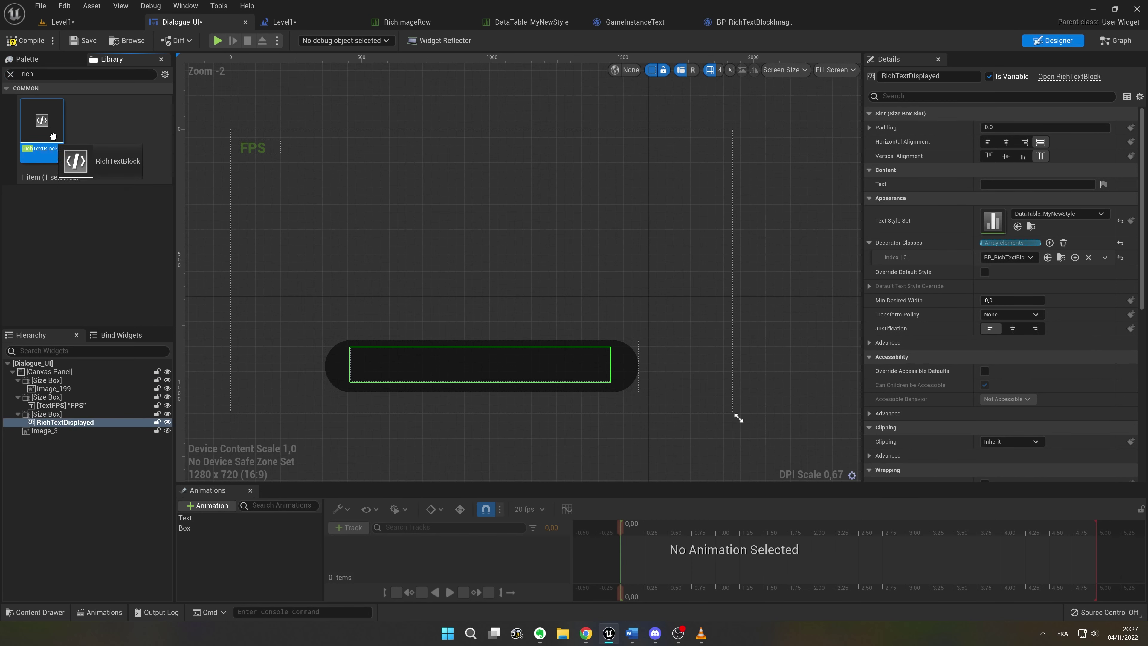
{"action": "scroll", "coordinate": [442, 371], "scroll_direction": "up", "scroll_amount": 1}
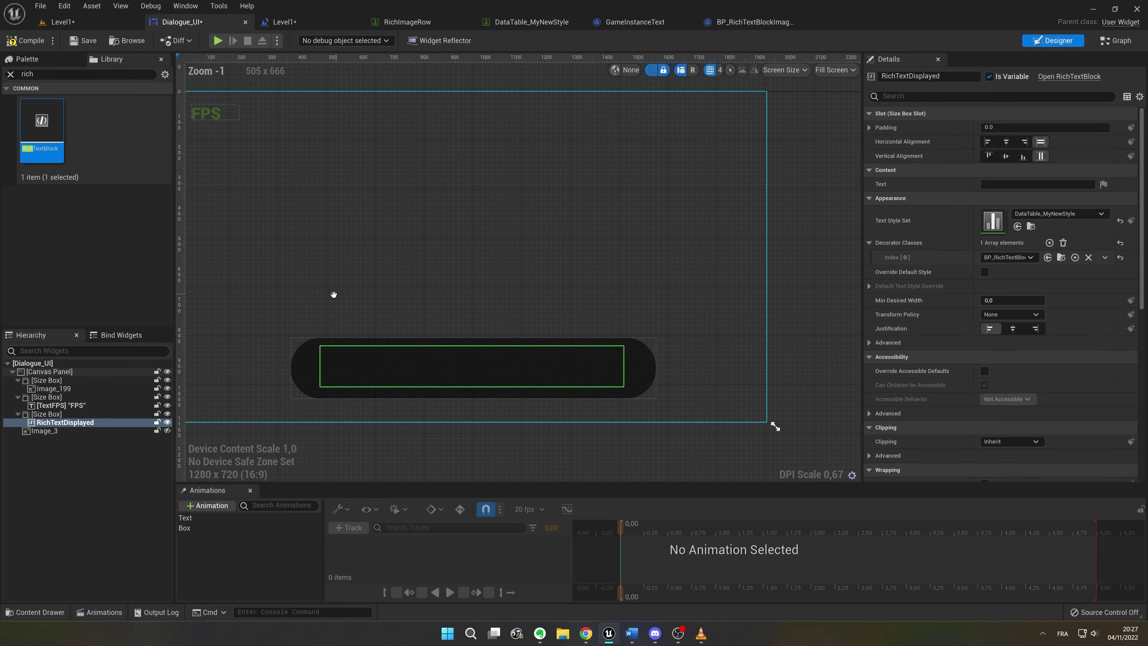
{"action": "left_click", "coordinate": [1031, 219]}
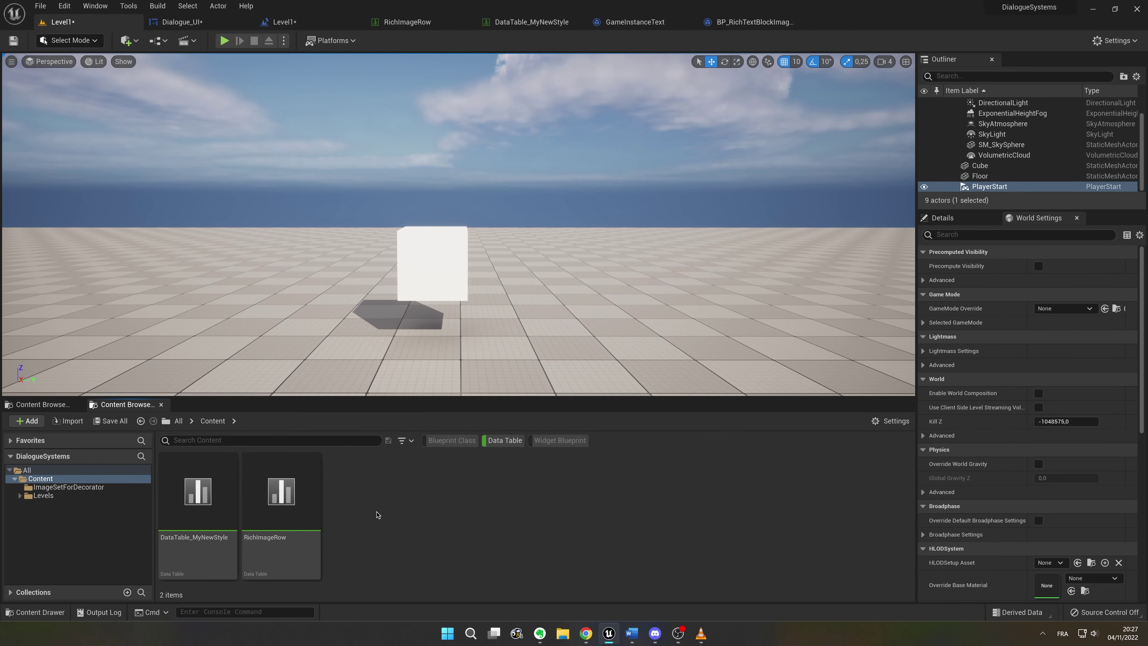
- Create a trial data table using the RichImageRow row structure
{"action": "right_click", "coordinate": [377, 514]}
{"action": "mouse_move", "coordinate": [474, 446]}
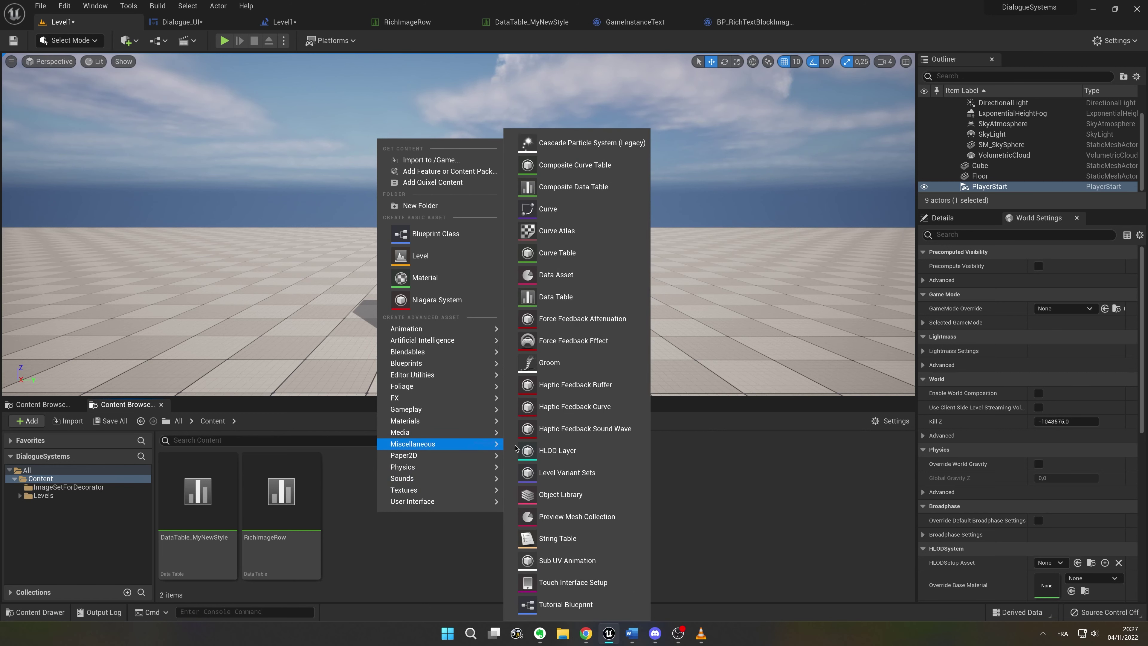
{"action": "left_click", "coordinate": [556, 297]}
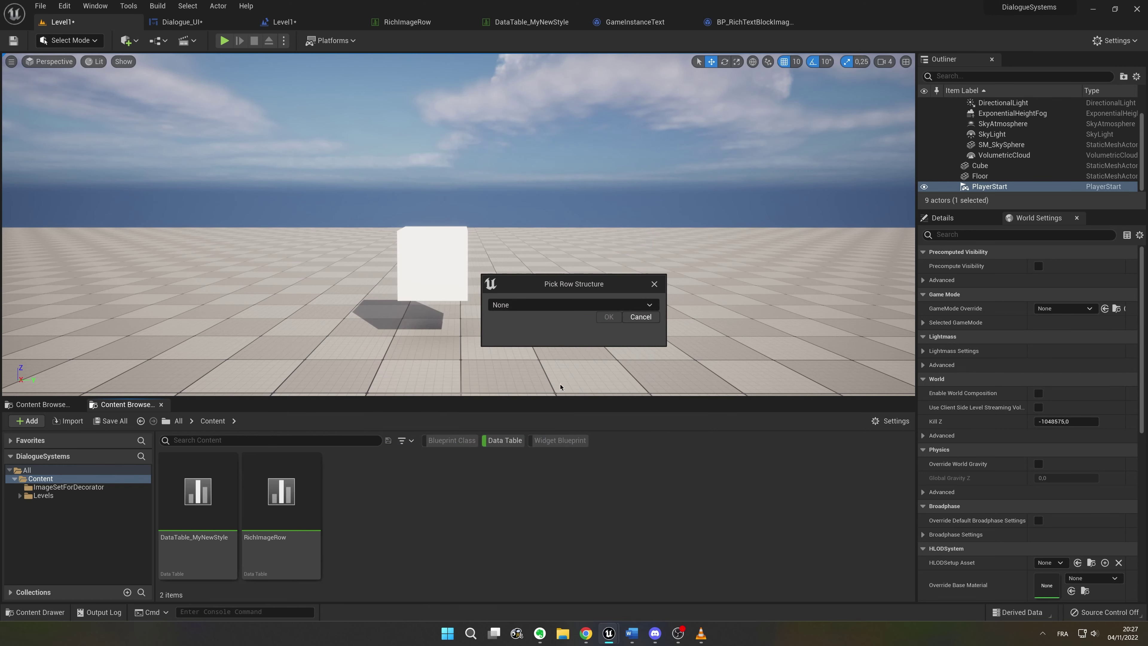
{"action": "left_click", "coordinate": [507, 308]}
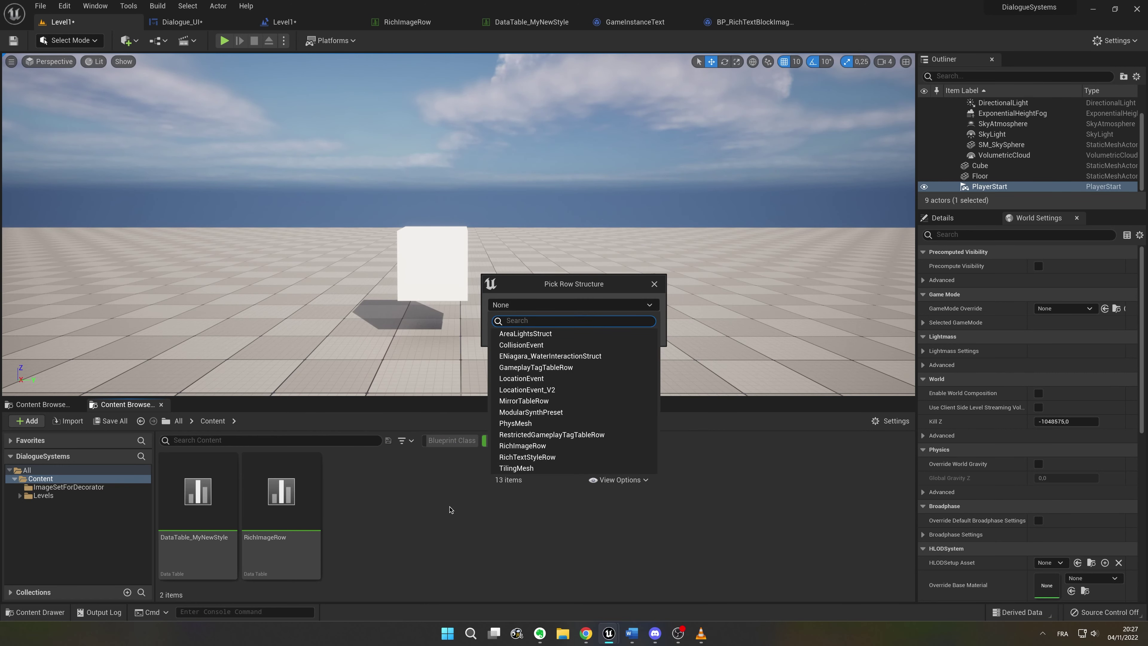
{"action": "left_click", "coordinate": [523, 446]}
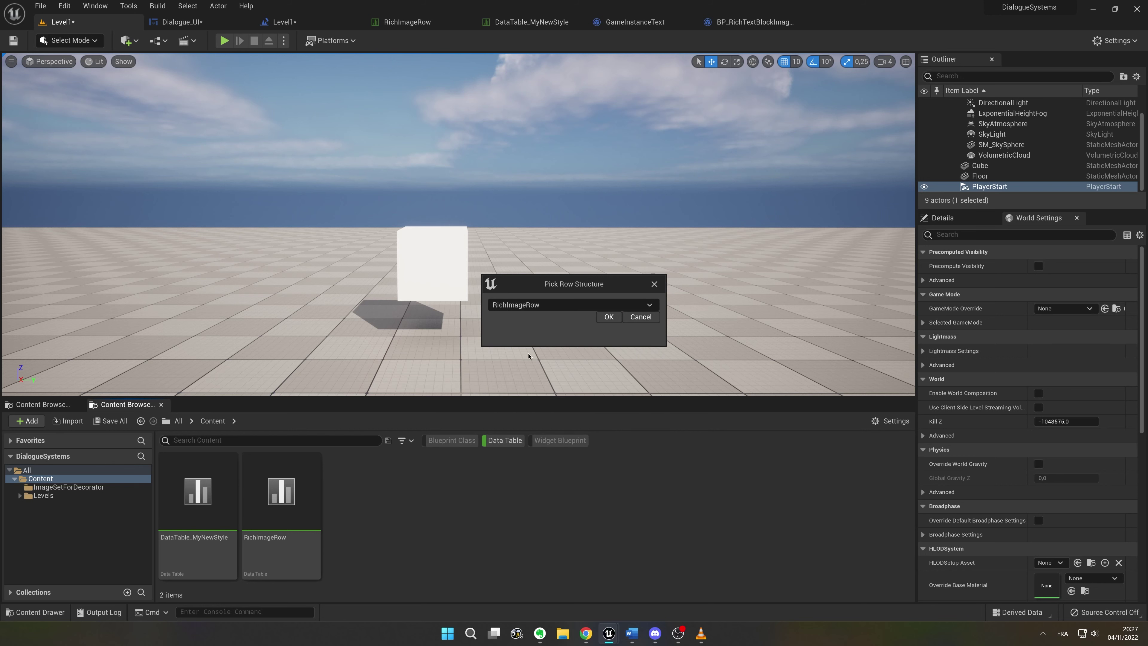
{"action": "left_click", "coordinate": [607, 317]}
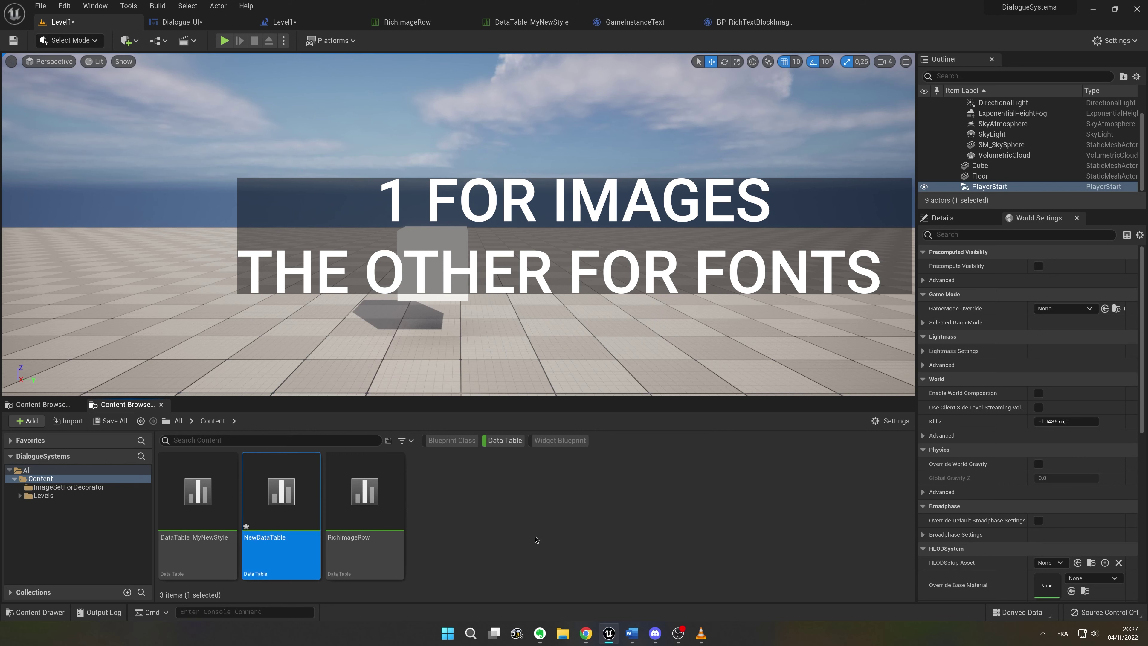
- Delete NewDataTable and open the RichImageRow data table
{"action": "key", "text": "Delete"}
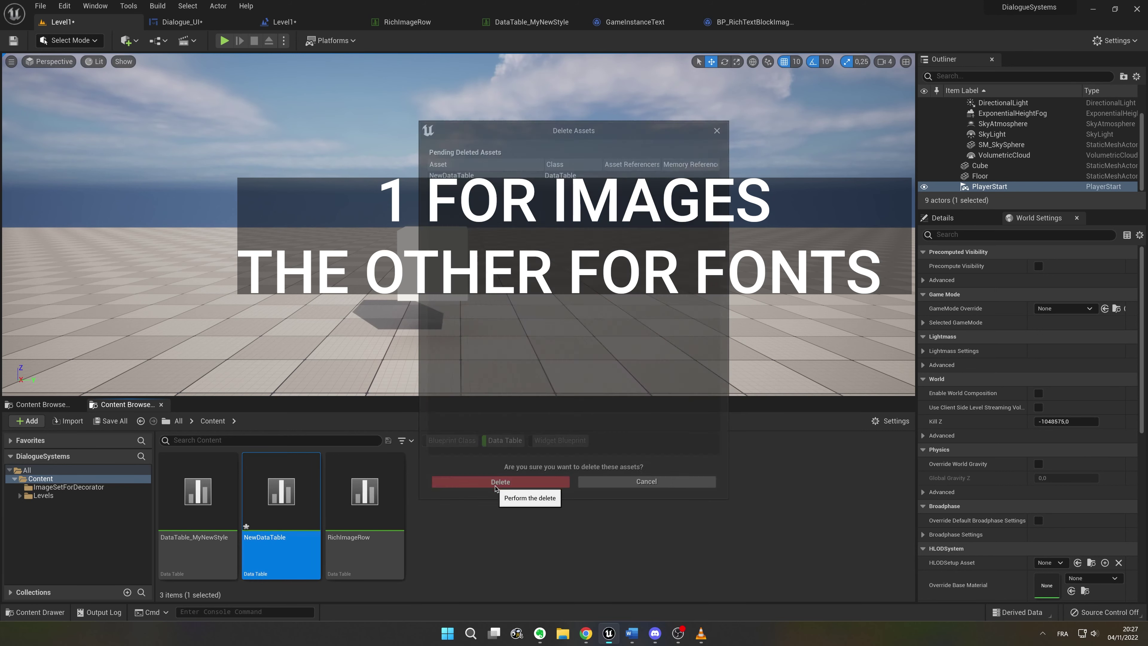
{"action": "left_click", "coordinate": [502, 487]}
{"action": "double_click", "coordinate": [300, 527]}
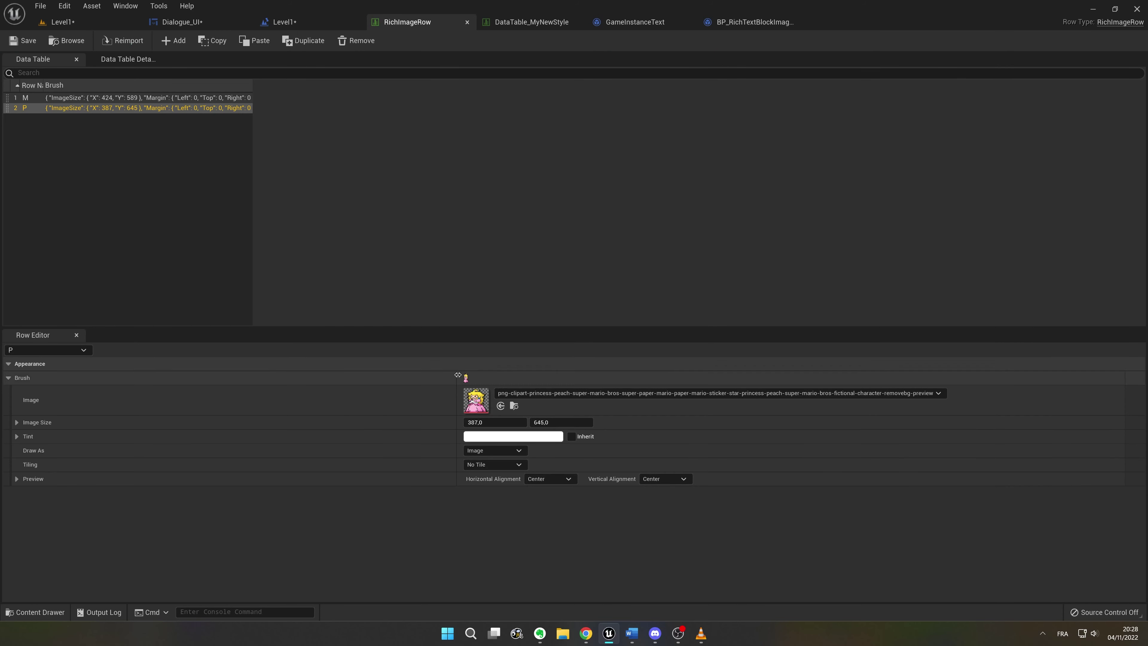
- Verify row M uses the Mario texture and row P the Peach texture, then return to Level1
{"action": "left_click", "coordinate": [47, 101]}
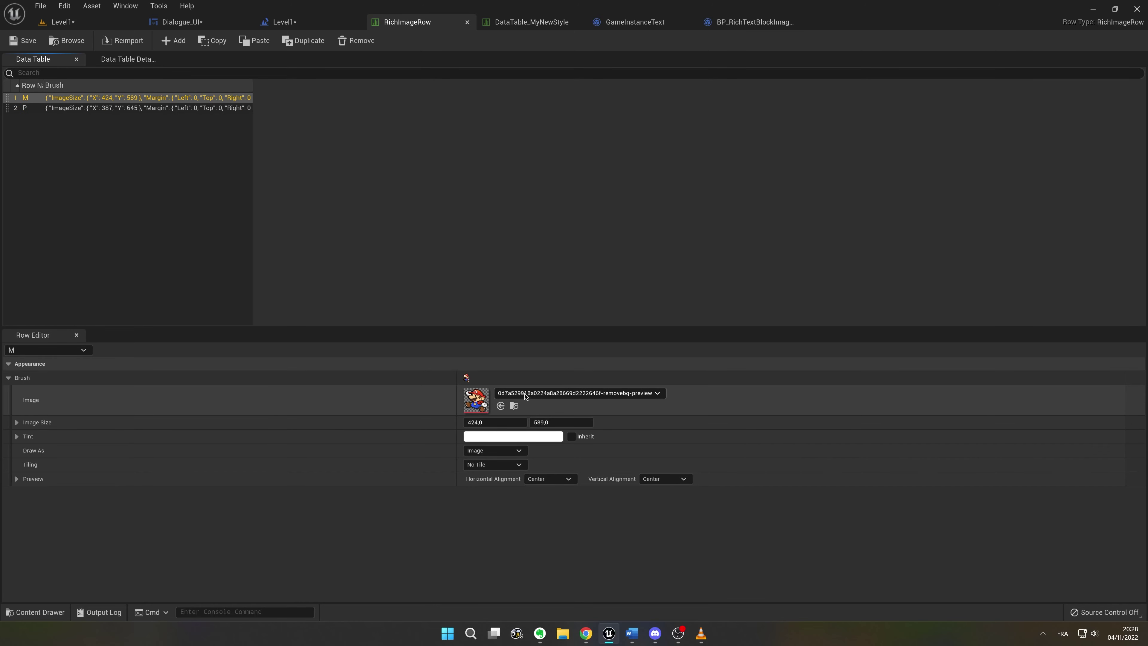
{"action": "left_click", "coordinate": [565, 392]}
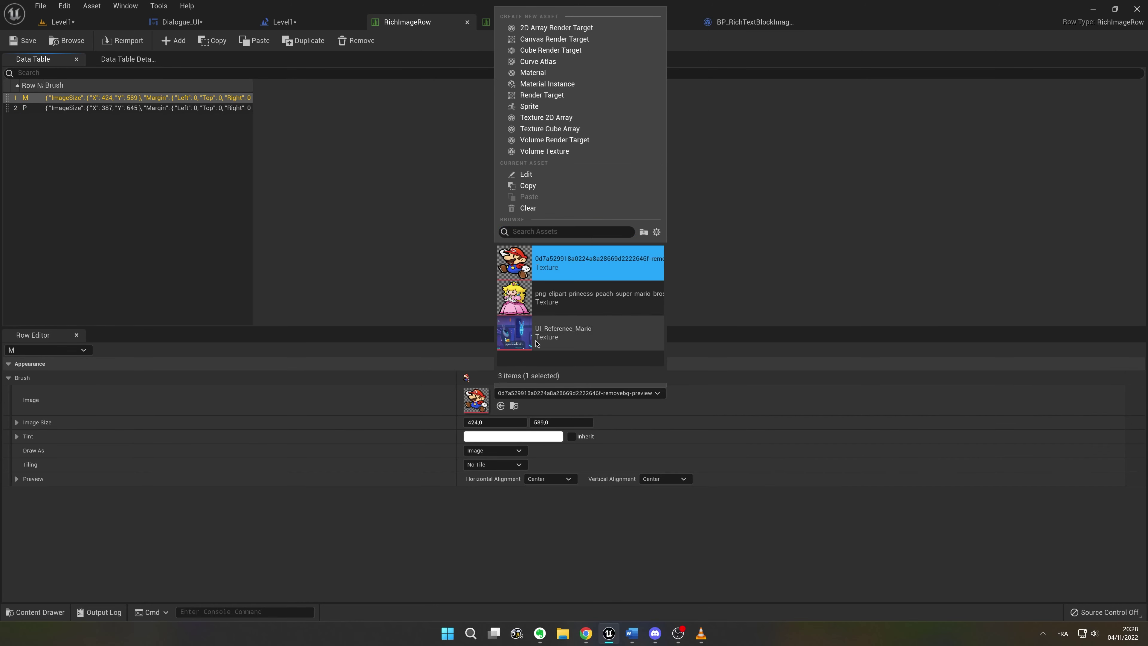
{"action": "left_click", "coordinate": [345, 254]}
{"action": "left_click", "coordinate": [63, 109]}
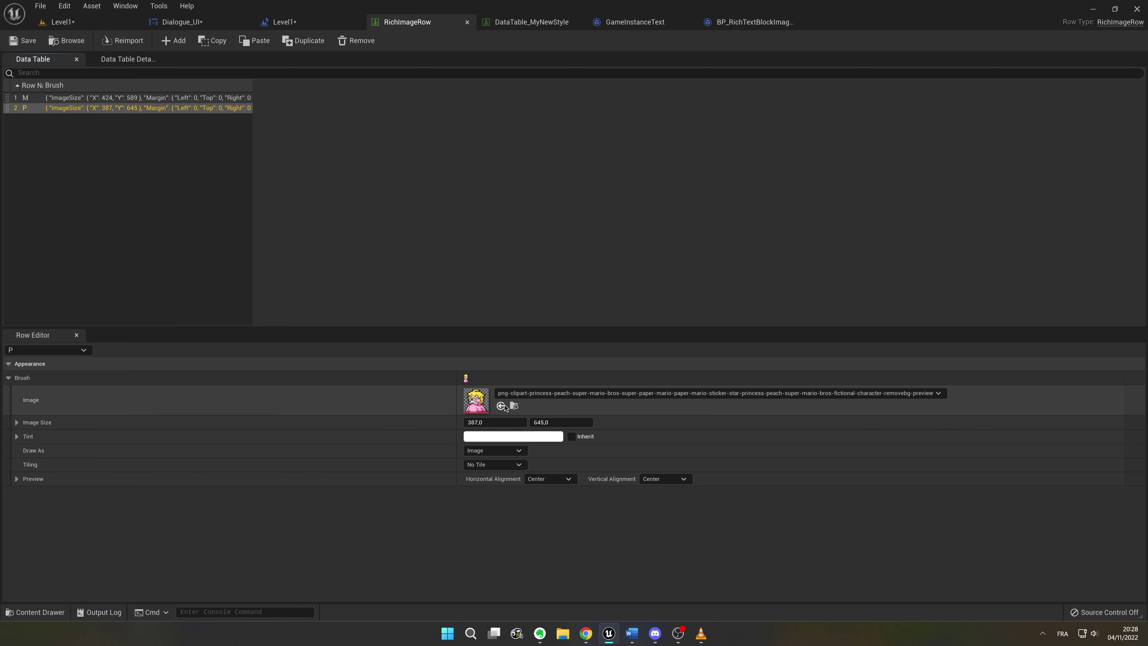
{"action": "left_click", "coordinate": [523, 393]}
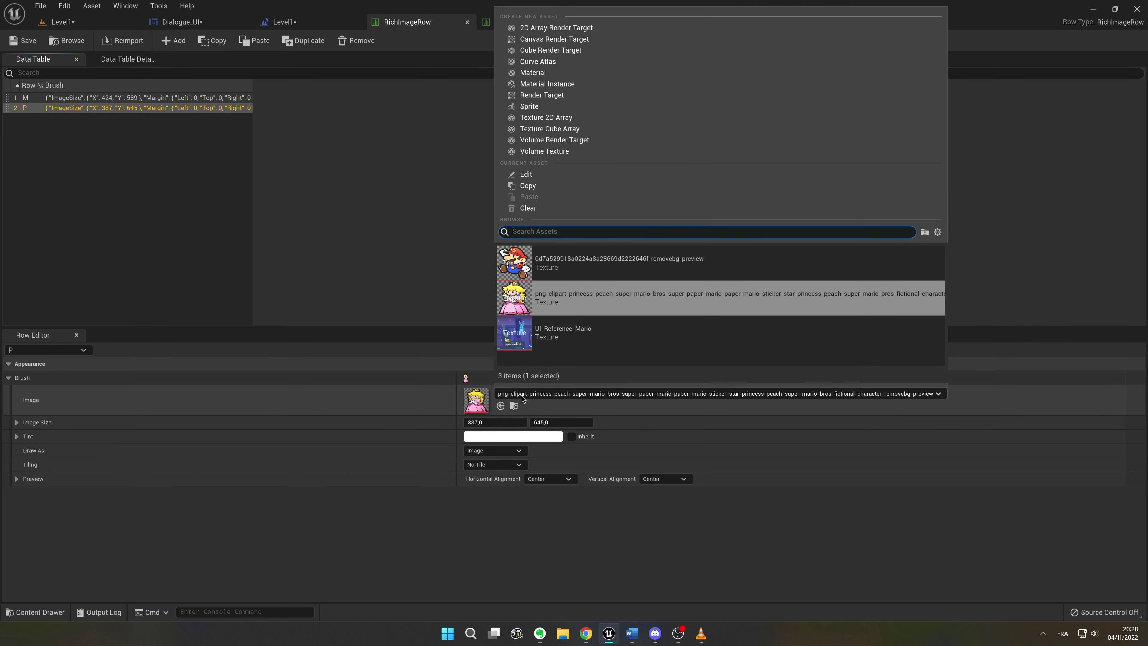
{"action": "left_click", "coordinate": [518, 306]}
{"action": "left_click", "coordinate": [64, 22]}
- Start a new data table with RichTextStyleRow as its row structure
{"action": "right_click", "coordinate": [361, 519]}
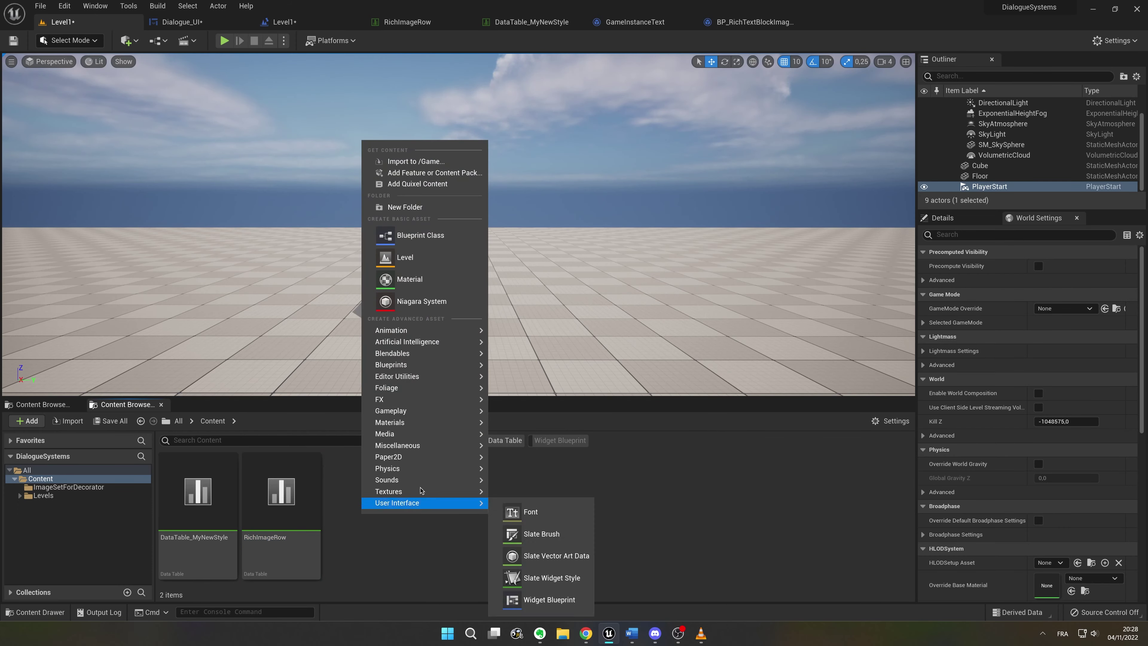
{"action": "mouse_move", "coordinate": [453, 446]}
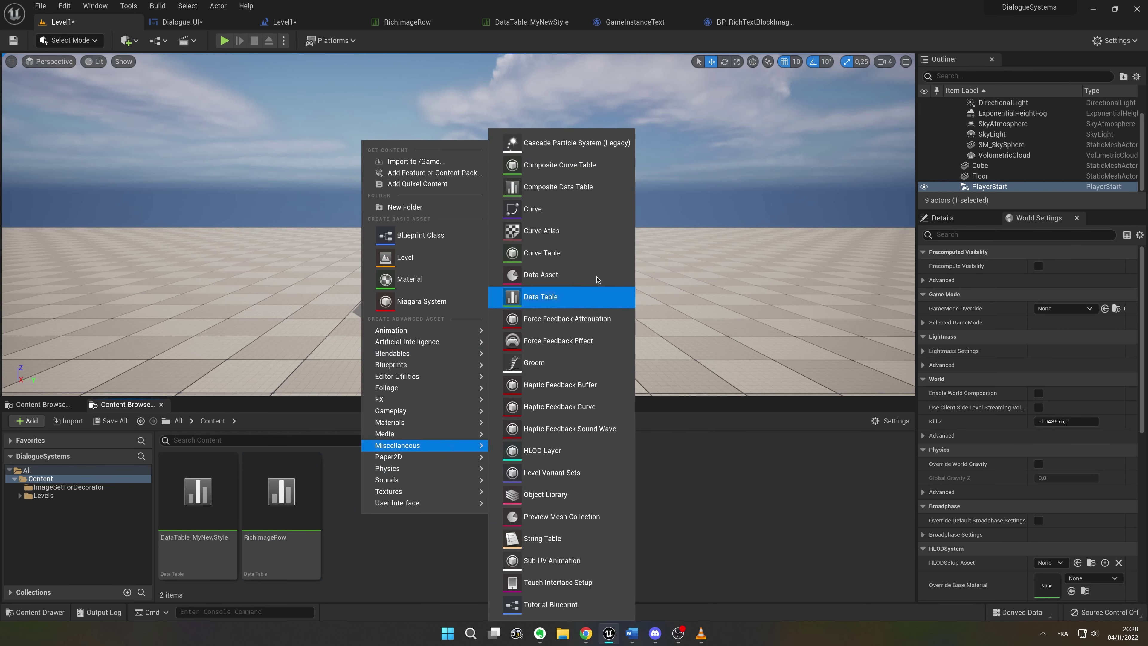
{"action": "left_click", "coordinate": [565, 296]}
{"action": "left_click", "coordinate": [573, 304]}
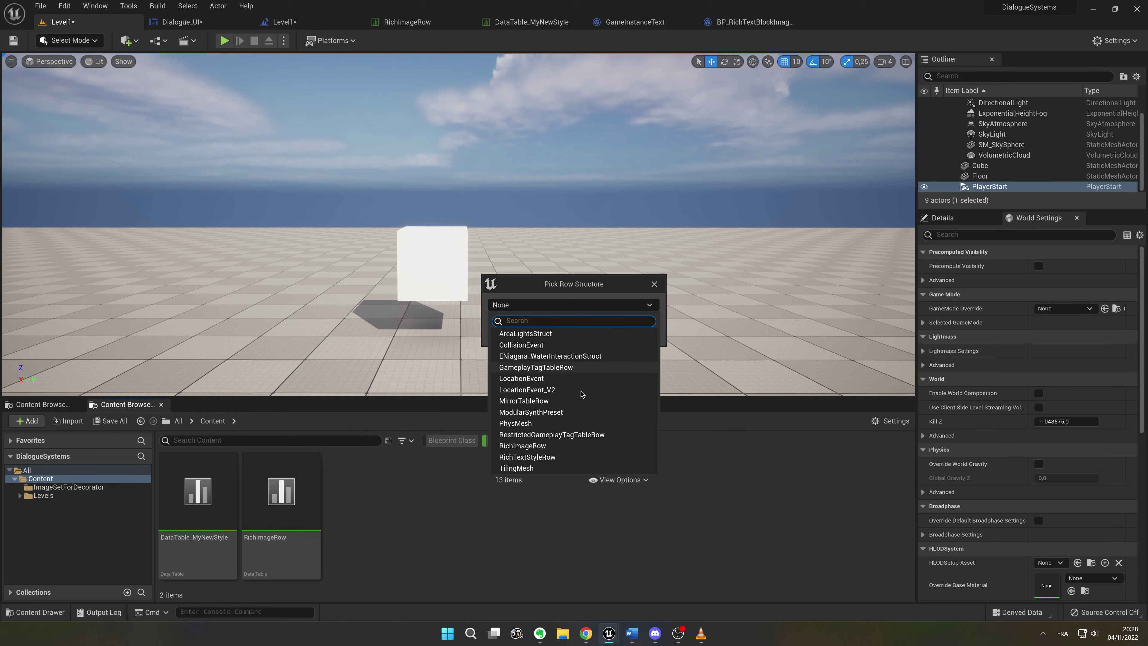
{"action": "left_click", "coordinate": [550, 456]}
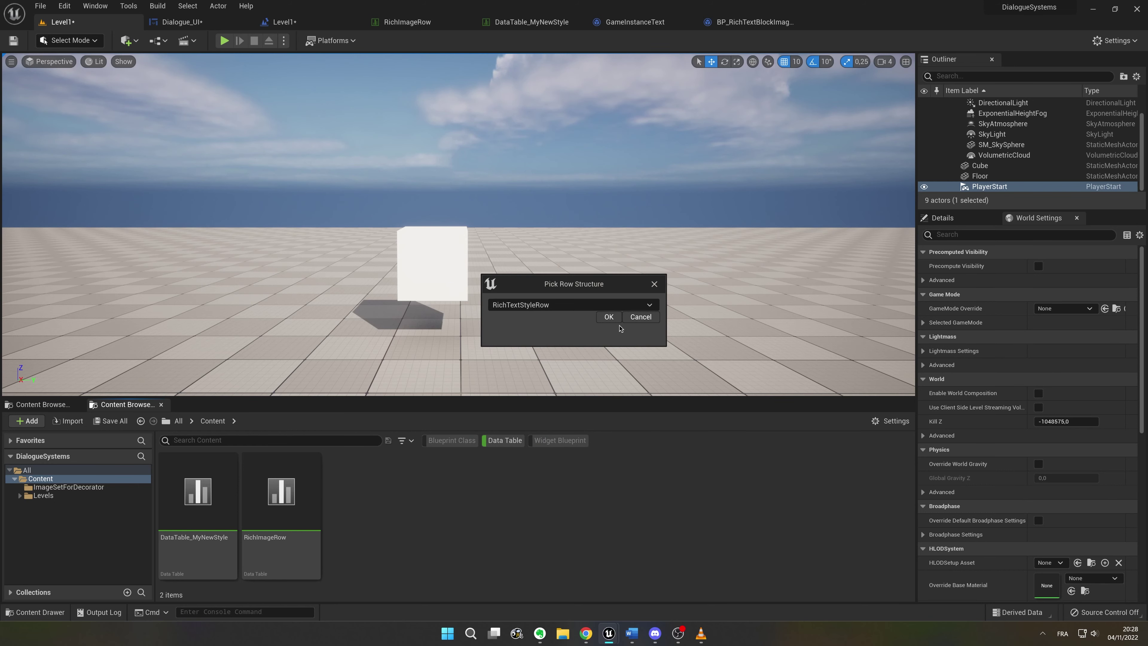
{"action": "left_click", "coordinate": [608, 317]}
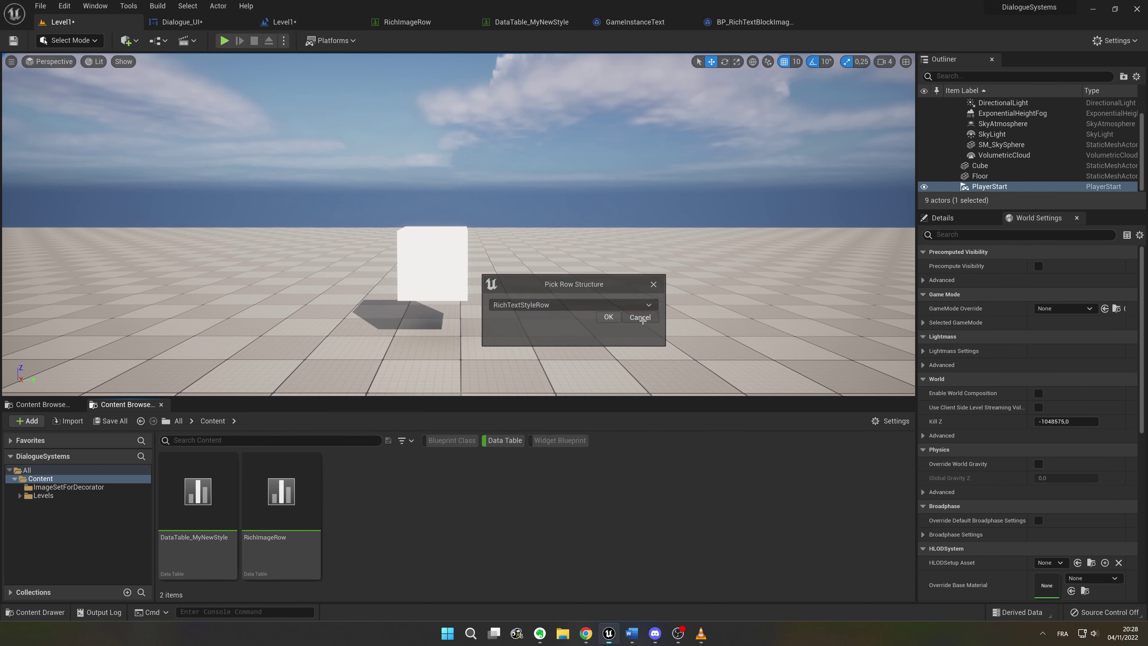
- Open DataTable_MyNewStyle, keep the Default row name, and widen the Row Name column
{"action": "double_click", "coordinate": [213, 508]}
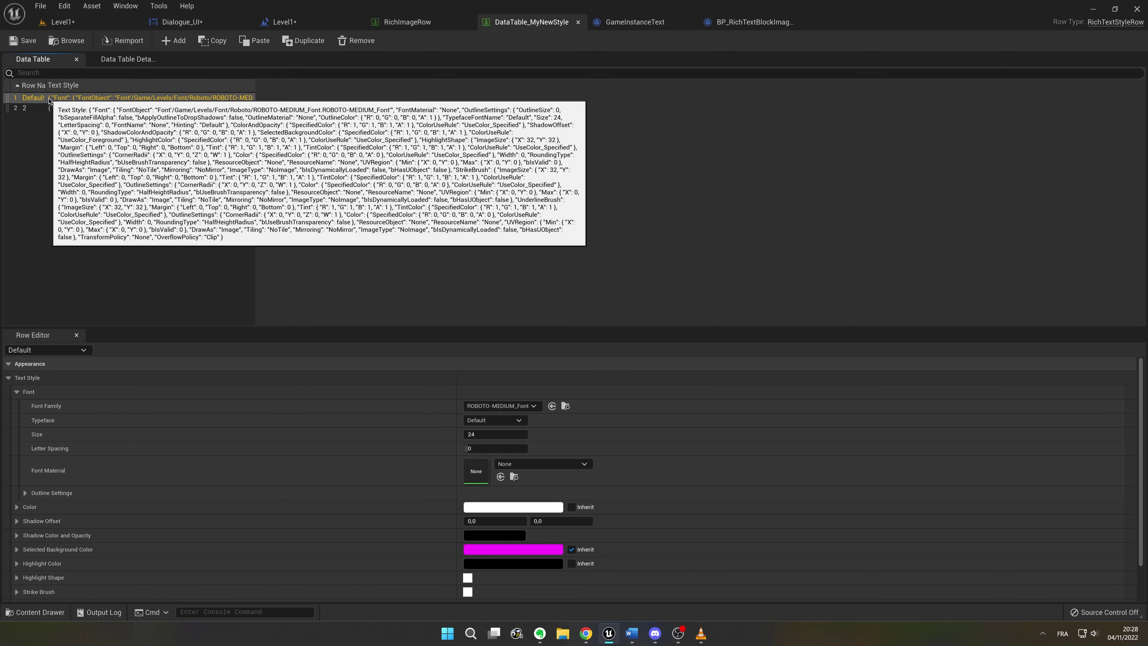
{"action": "double_click", "coordinate": [31, 99]}
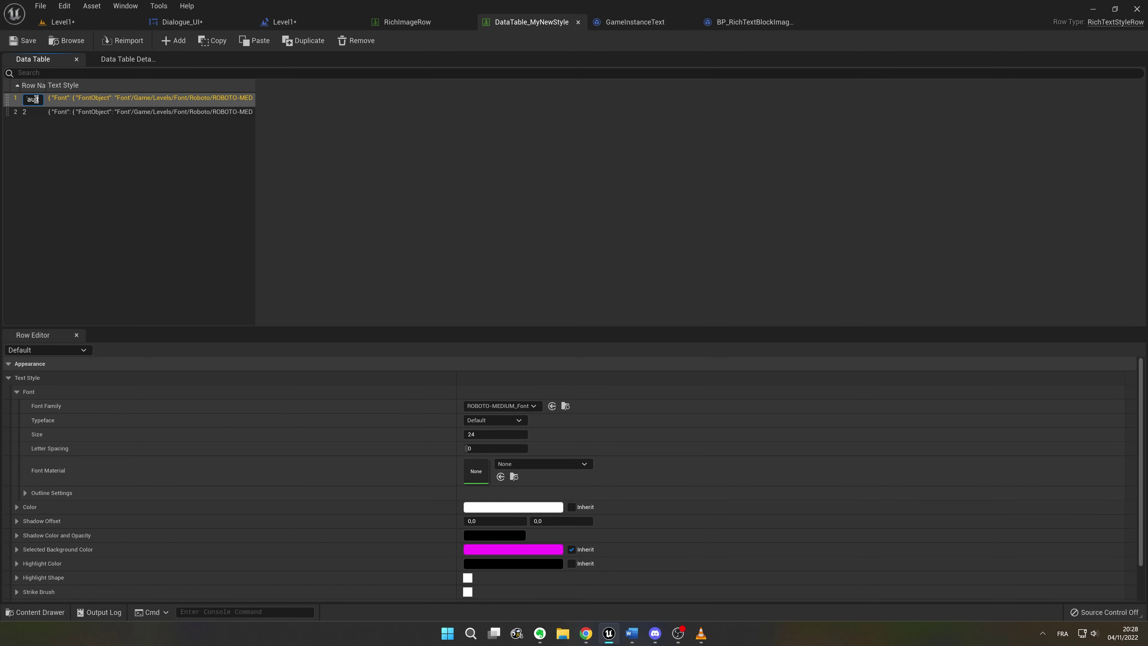
{"action": "left_click", "coordinate": [51, 160]}
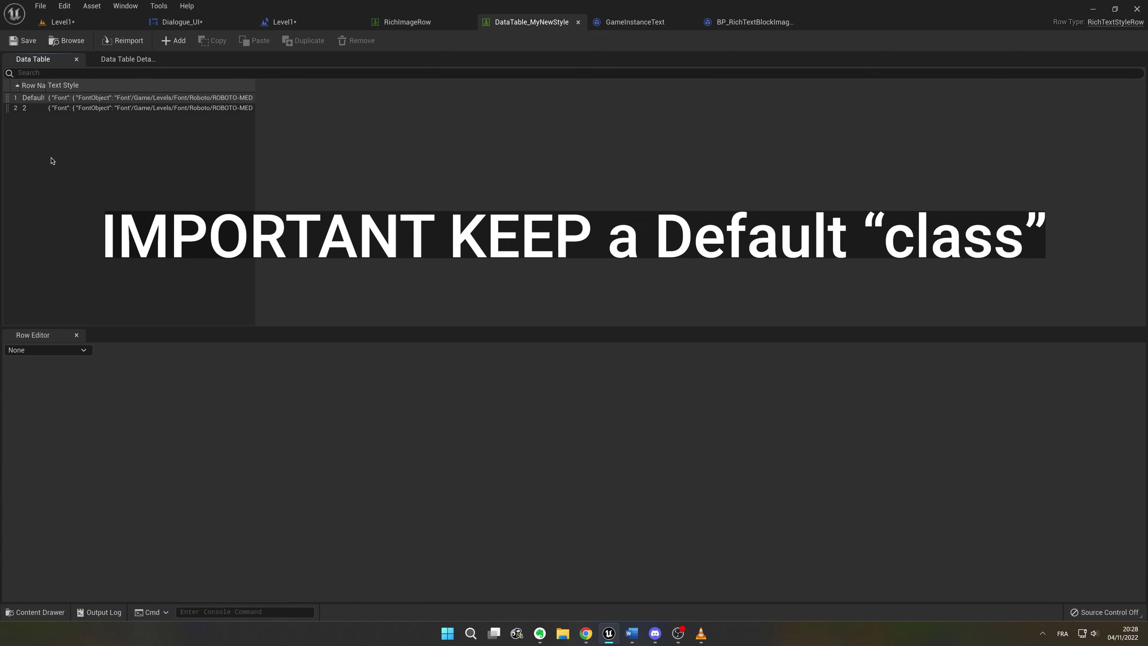
{"action": "left_click", "coordinate": [41, 97]}
{"action": "left_click", "coordinate": [45, 84]}
{"action": "left_click_drag", "start_coordinate": [44, 83], "coordinate": [80, 84]}
{"action": "left_click", "coordinate": [45, 98]}
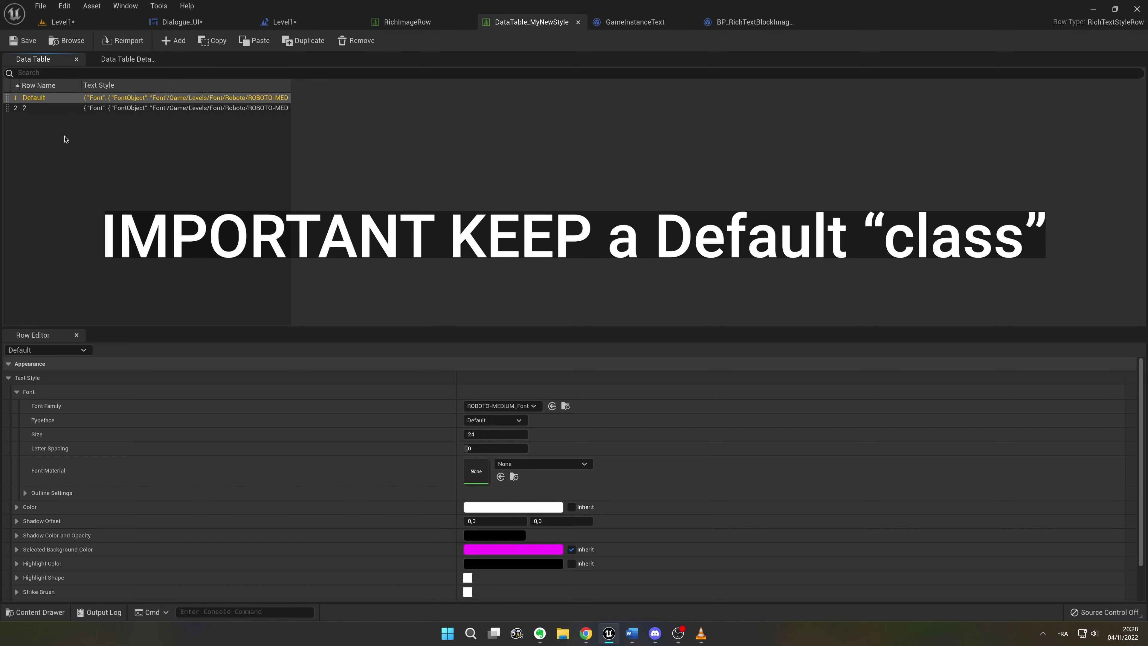
- Give style row 2 the ROBOTO-MEDIUM_Font family and cyan text color
{"action": "left_click", "coordinate": [40, 109]}
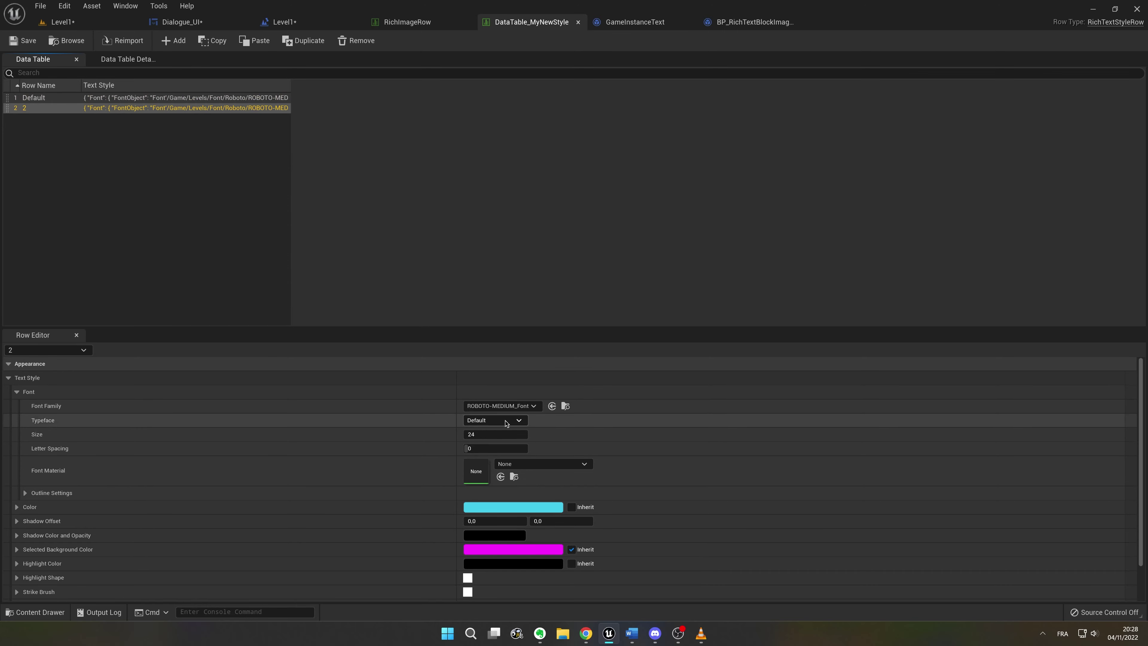
{"action": "left_click", "coordinate": [500, 406]}
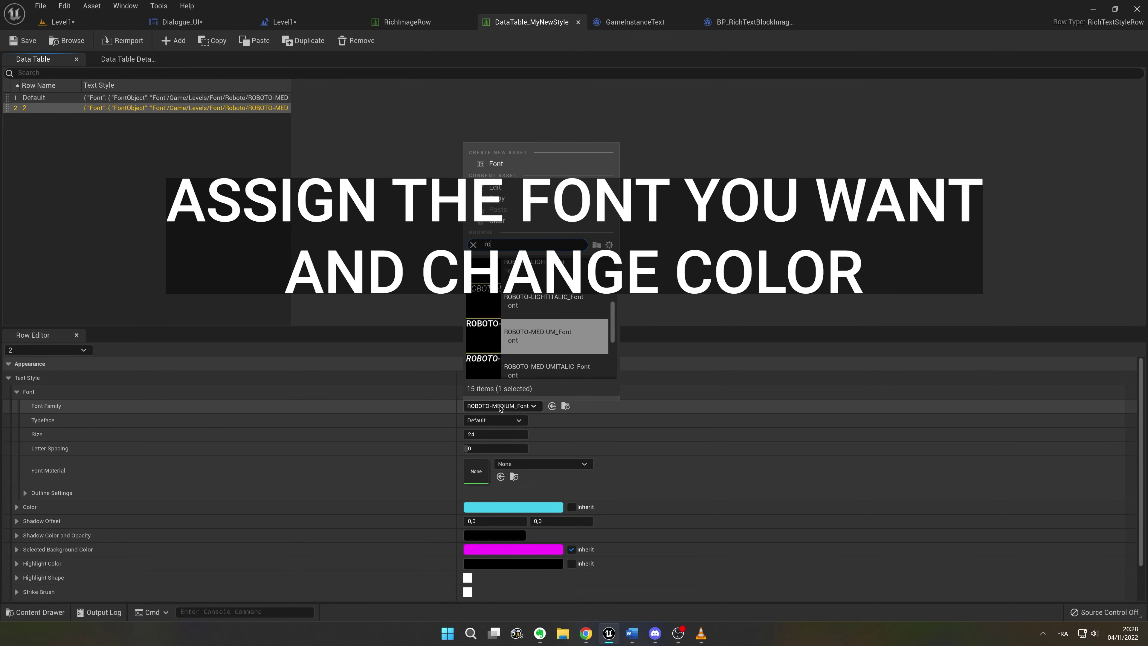
{"action": "left_click", "coordinate": [675, 421]}
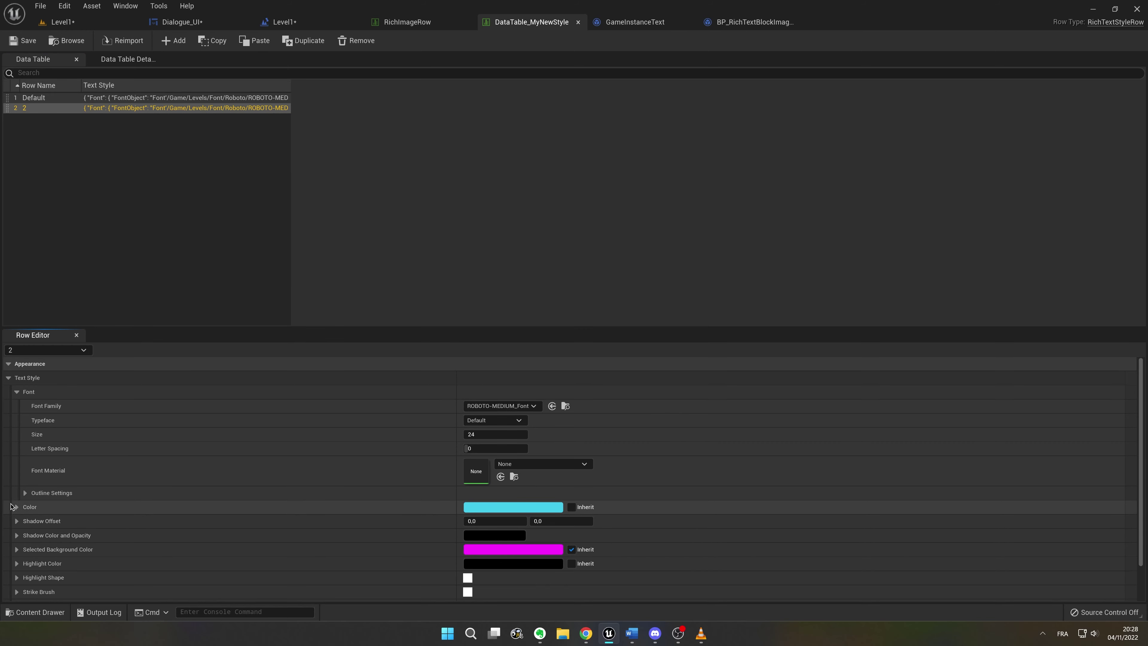
{"action": "left_click", "coordinate": [485, 507]}
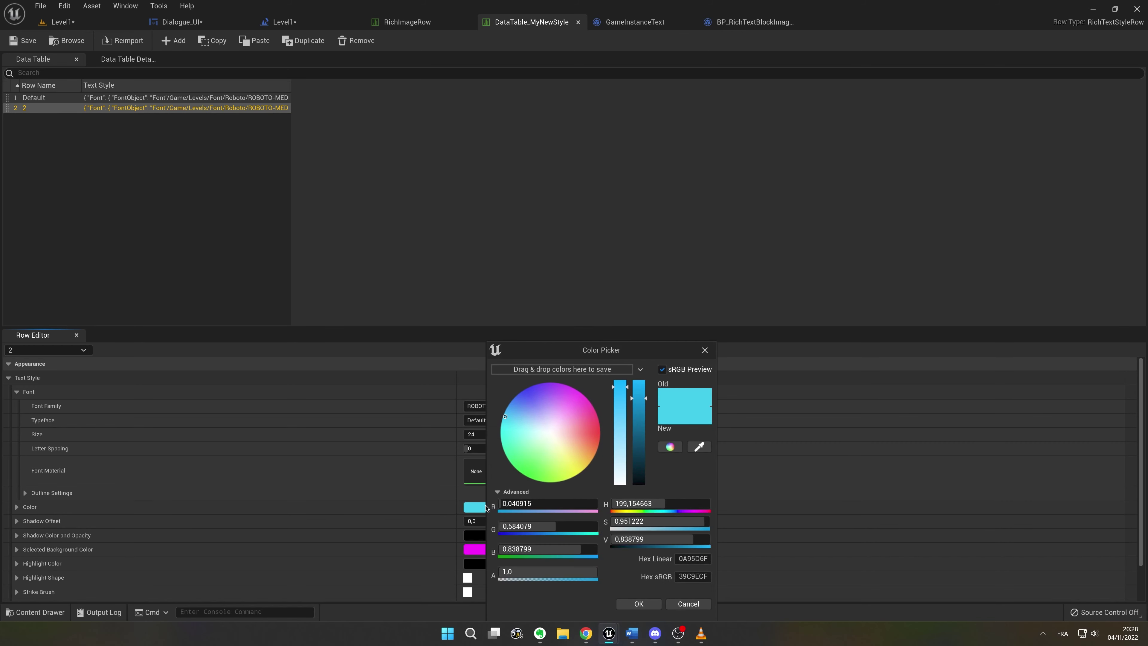
{"action": "left_click", "coordinate": [688, 604]}
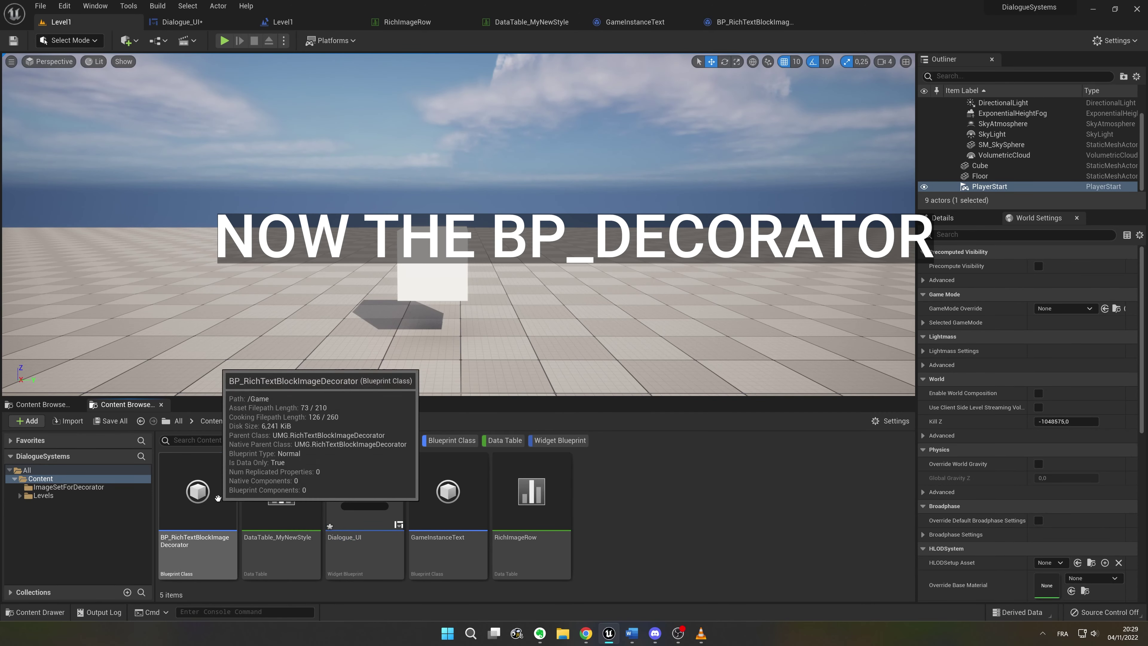
{"action": "double_click", "coordinate": [219, 501]}
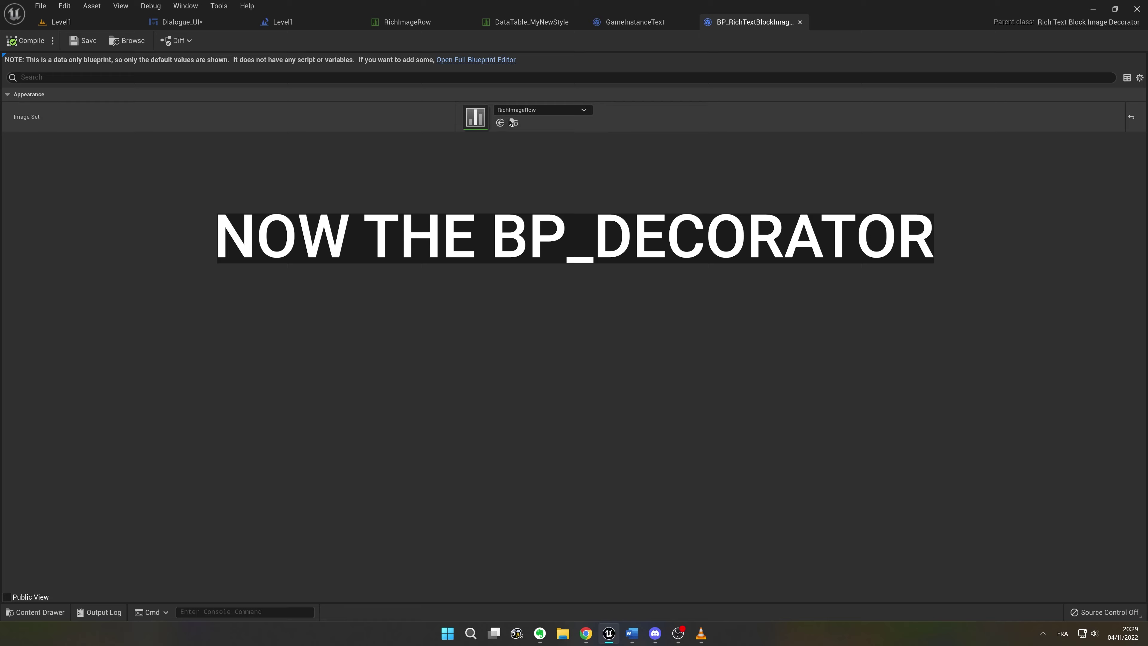
{"action": "left_click", "coordinate": [540, 110]}
{"action": "left_click", "coordinate": [291, 103]}
{"action": "left_click", "coordinate": [85, 22]}
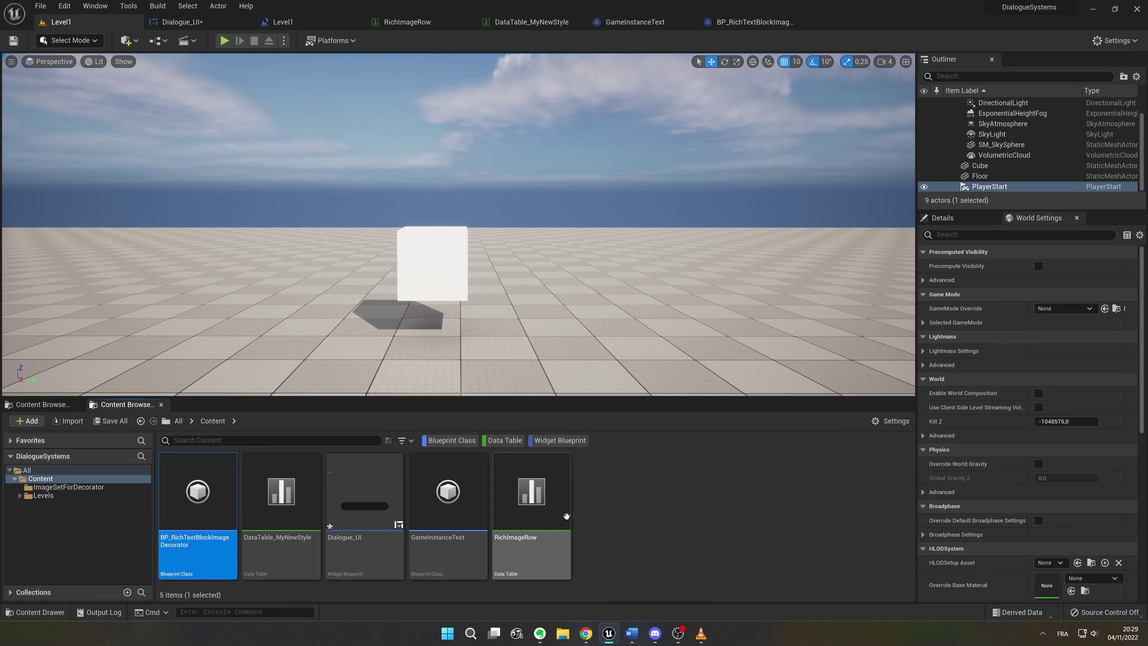
{"action": "right_click", "coordinate": [608, 522]}
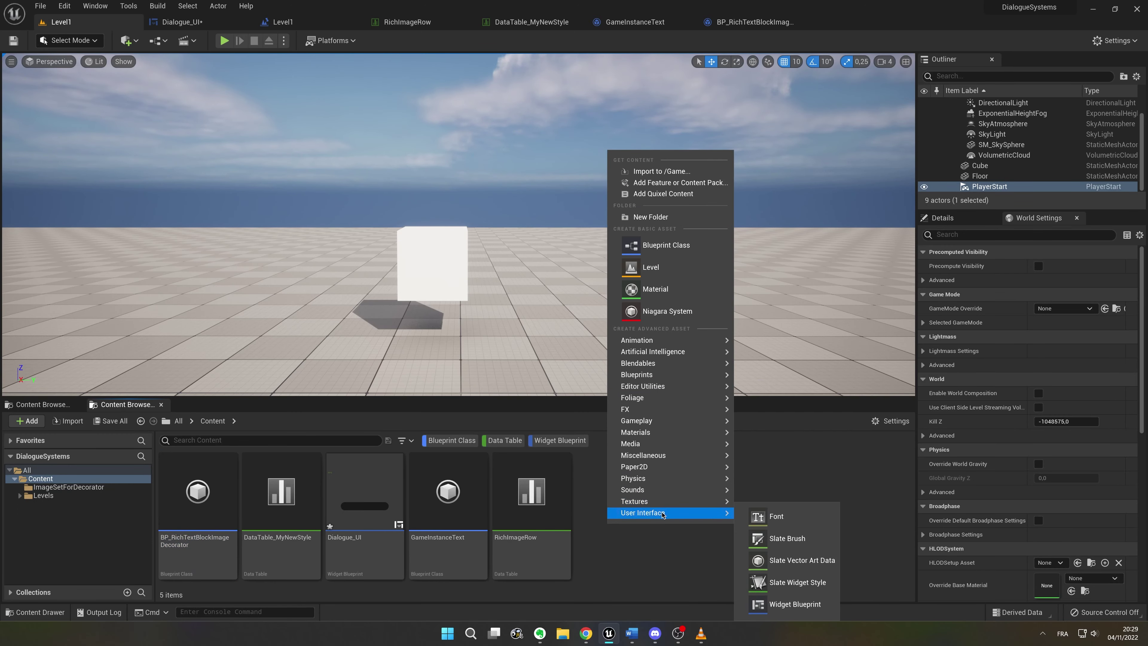
{"action": "left_click", "coordinate": [664, 245]}
{"action": "type", "text": "ric"}
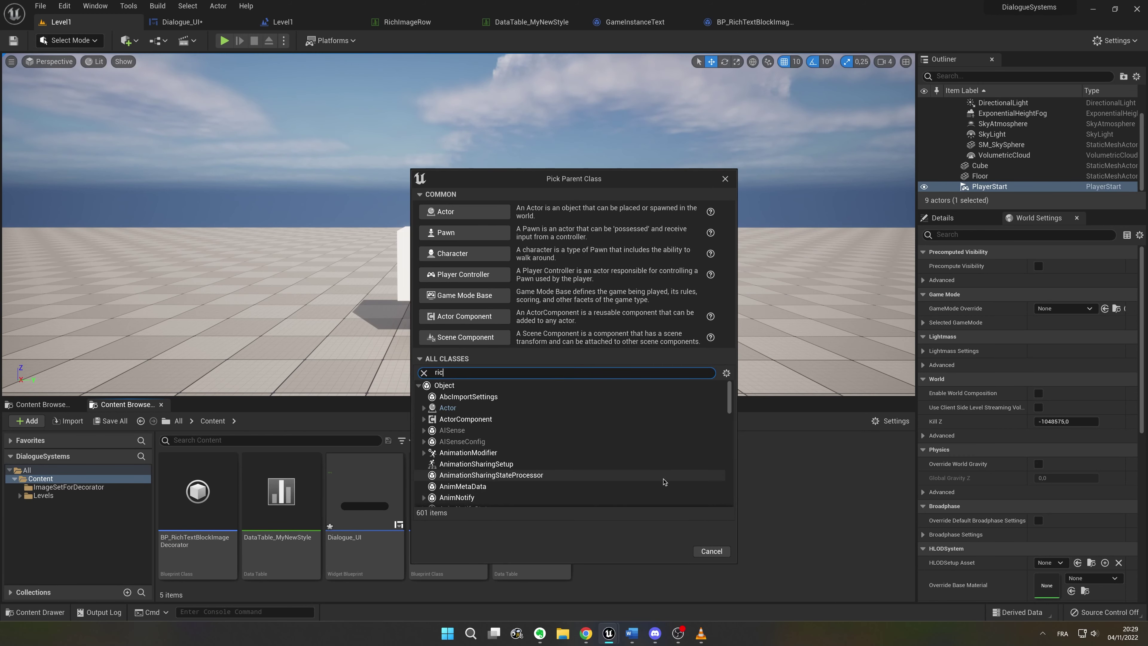
{"action": "type", "text": "h"}
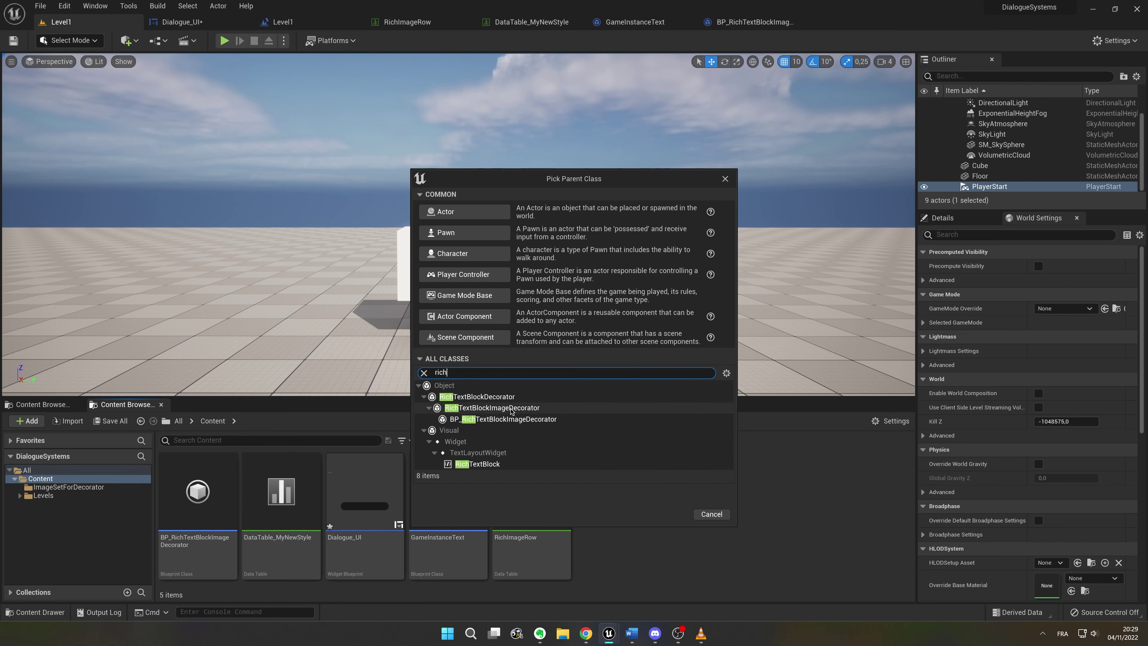
{"action": "left_click", "coordinate": [479, 408]}
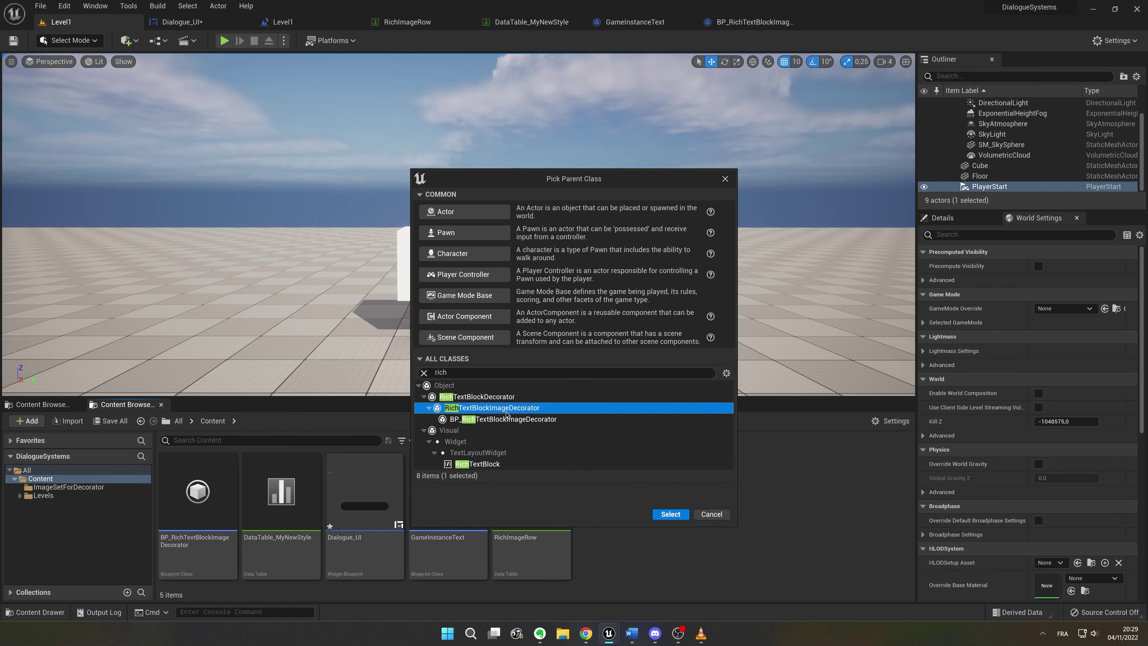
{"action": "left_click", "coordinate": [698, 513]}
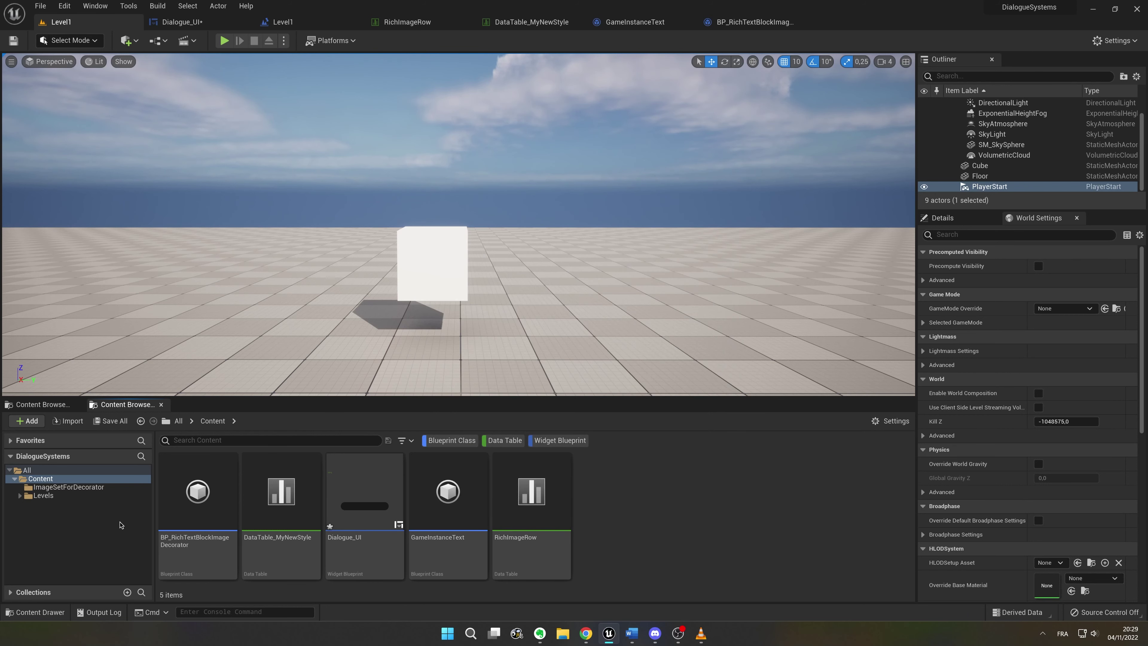
{"action": "double_click", "coordinate": [211, 510]}
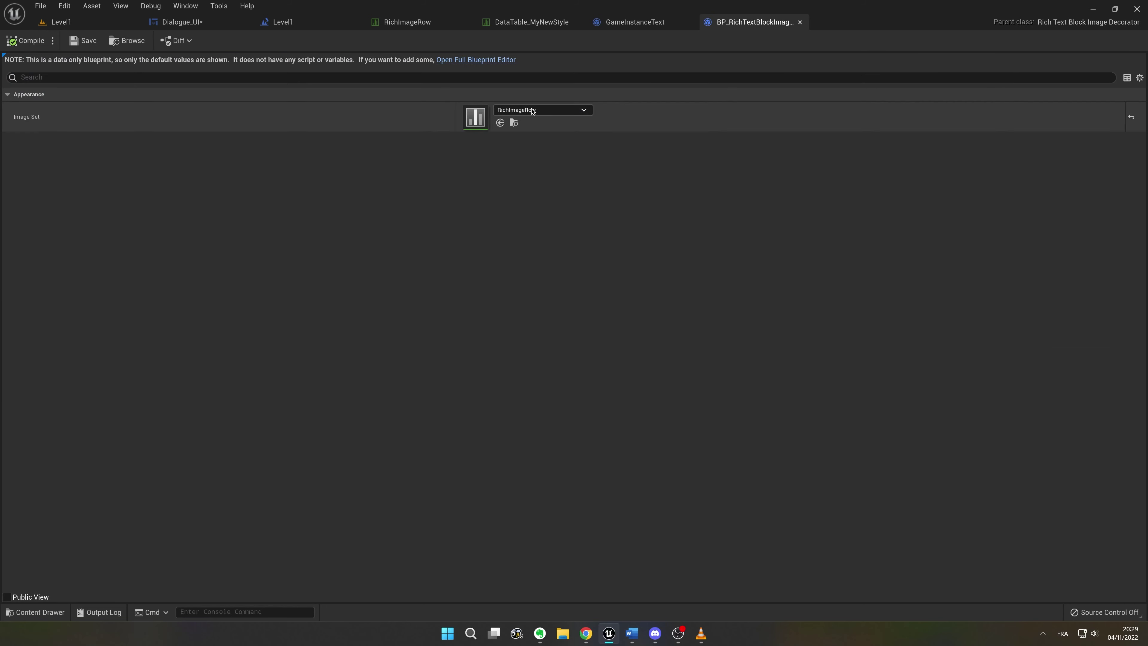
{"action": "left_click", "coordinate": [88, 18]}
{"action": "left_click", "coordinate": [632, 532]}
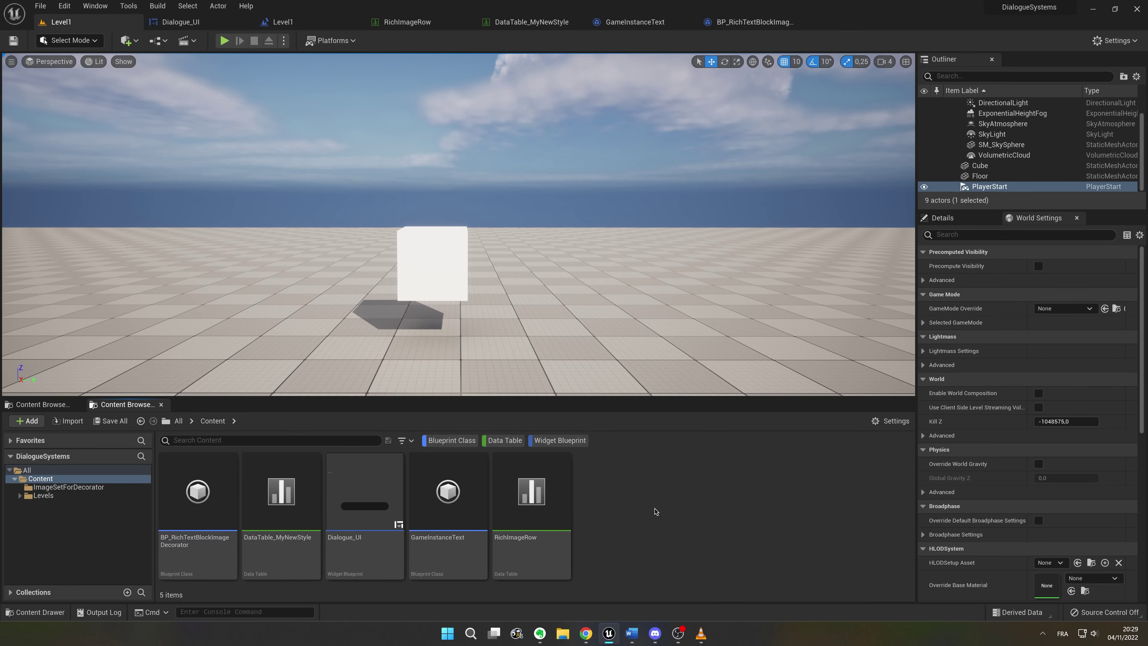
- Read the tutorial notes in Word, then return to Unreal and select GameInstanceText
{"action": "left_click", "coordinate": [636, 637]}
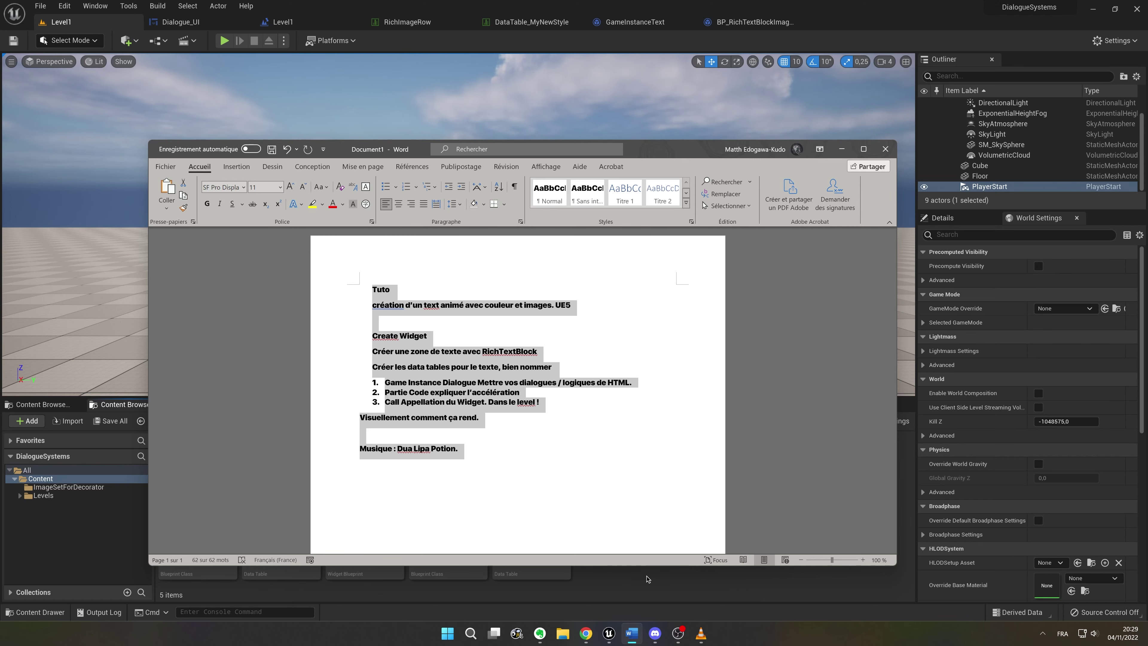
{"action": "left_click", "coordinate": [648, 578]}
- Open GameInstanceText and delete the A key event node from its graph
{"action": "double_click", "coordinate": [470, 511]}
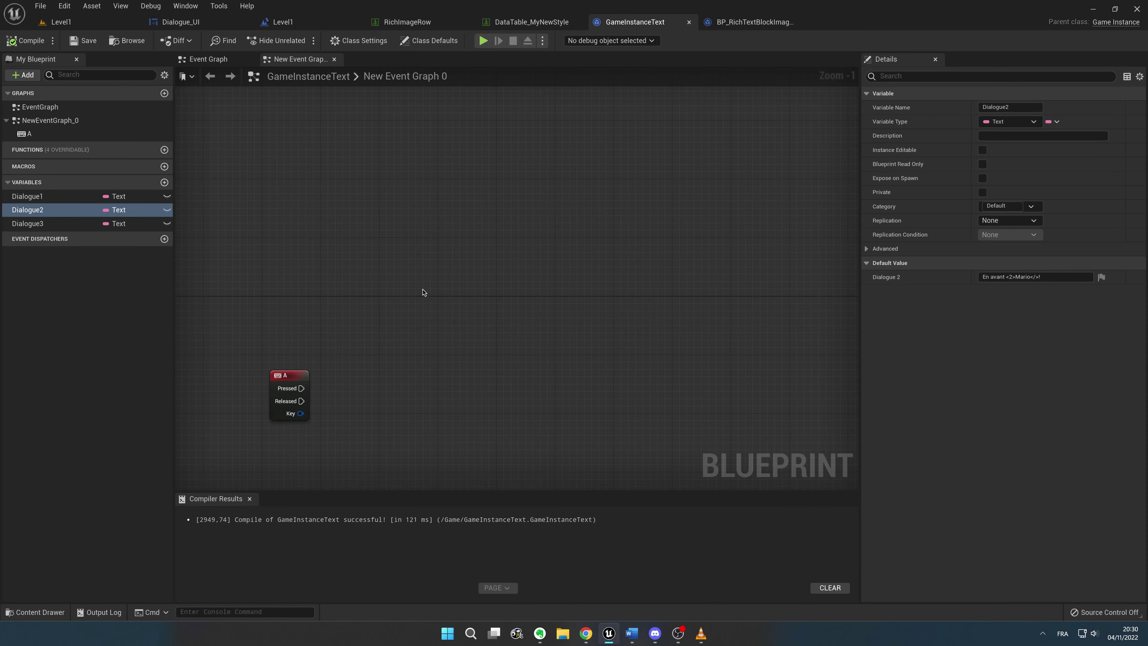
{"action": "right_click_drag", "start_coordinate": [424, 292], "coordinate": [418, 243]}
{"action": "scroll", "coordinate": [369, 300], "scroll_direction": "down", "scroll_amount": 1}
{"action": "left_click_drag", "start_coordinate": [387, 361], "coordinate": [308, 419]}
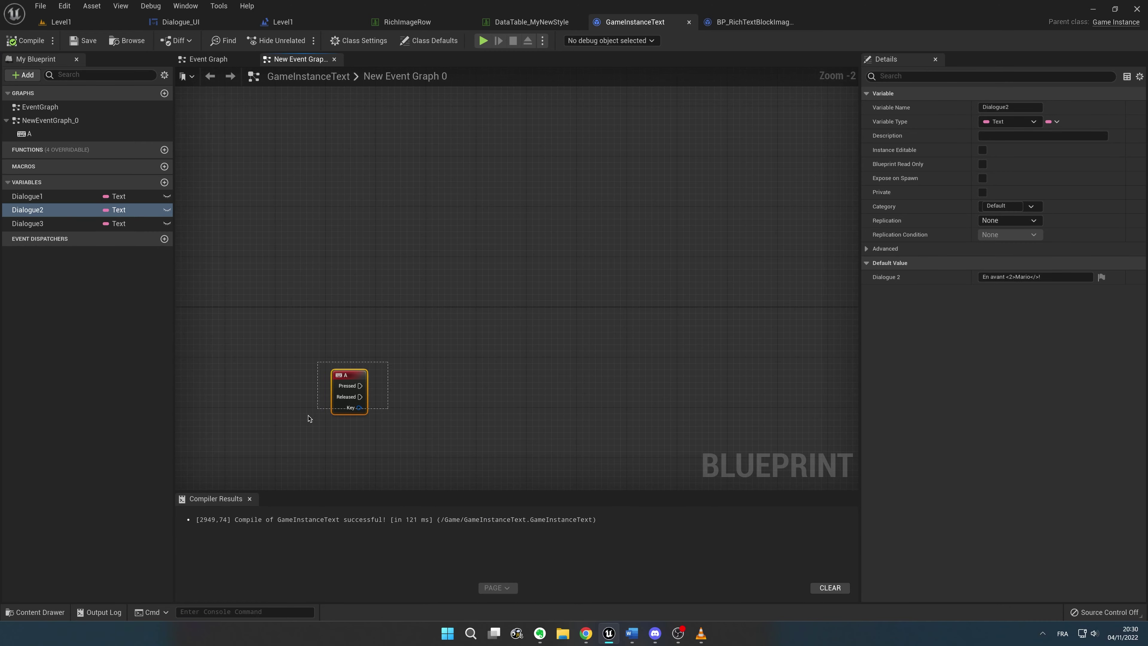
{"action": "key", "text": "Delete"}
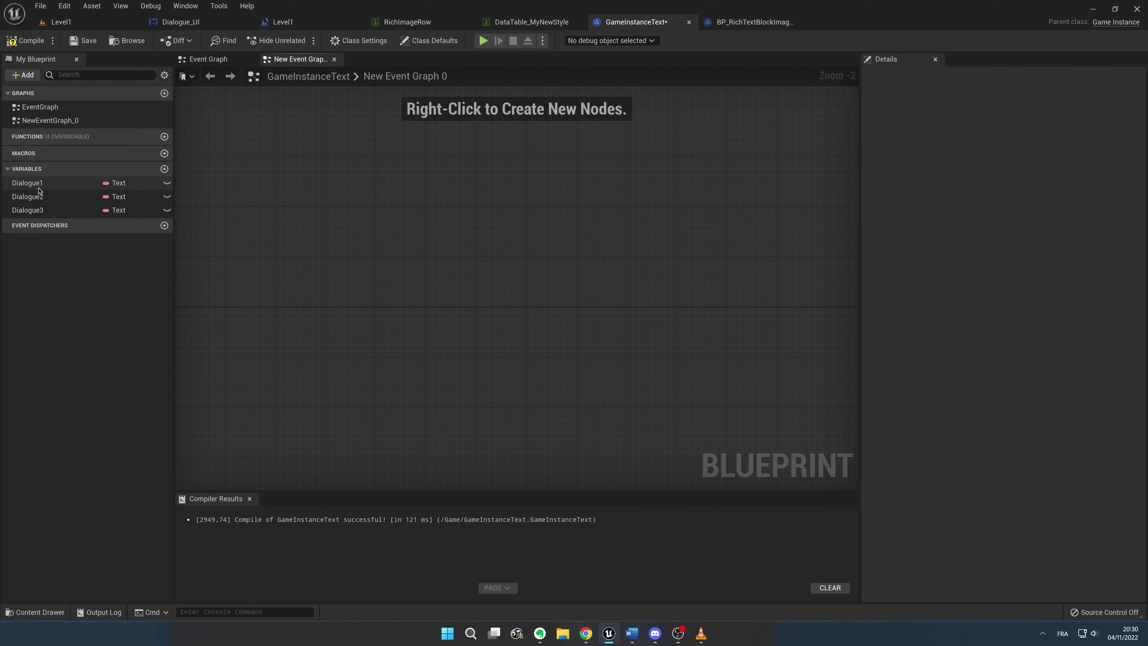
- Inspect Dialogue1's default text and select the word Mario in it
{"action": "left_click", "coordinate": [27, 183]}
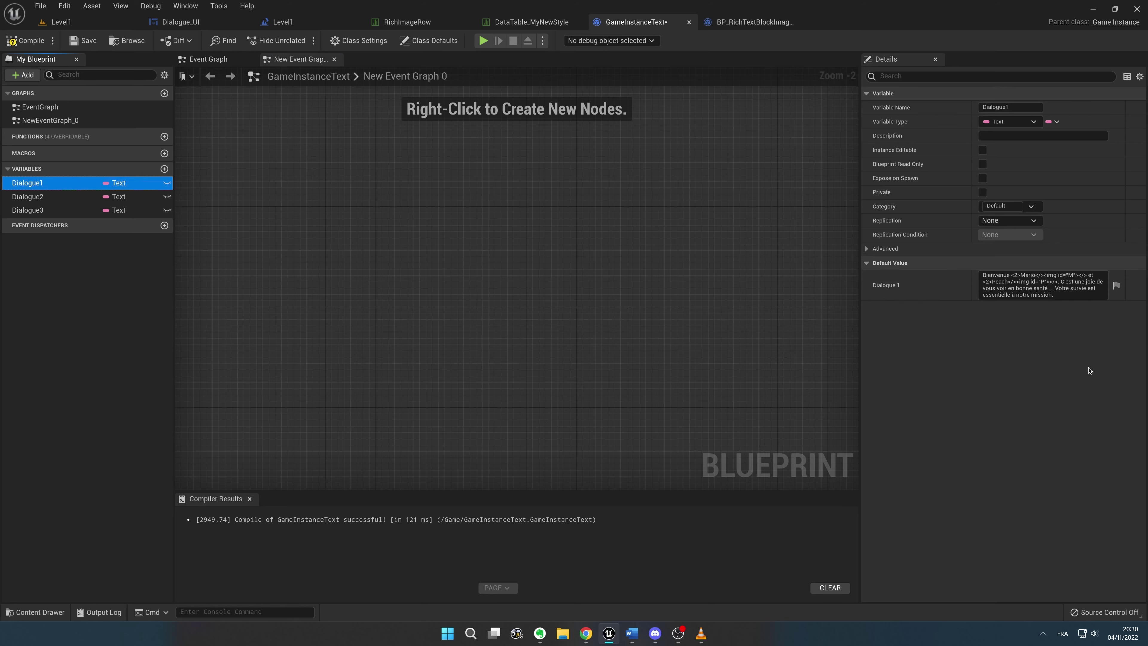
{"action": "left_click", "coordinate": [28, 197]}
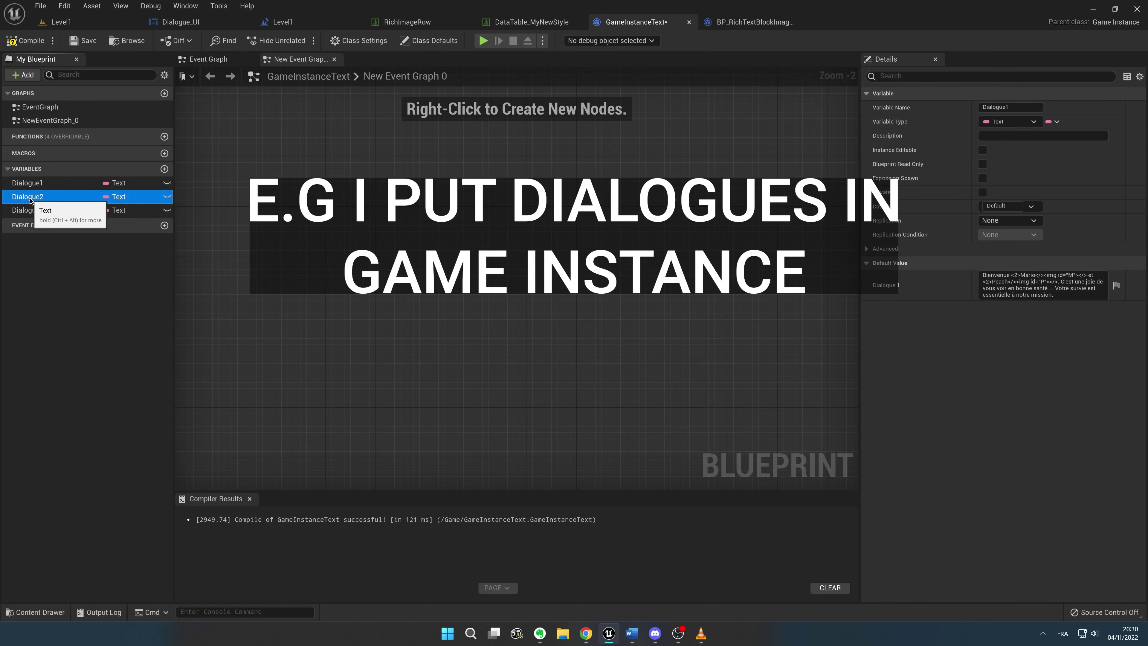
{"action": "left_click", "coordinate": [27, 183]}
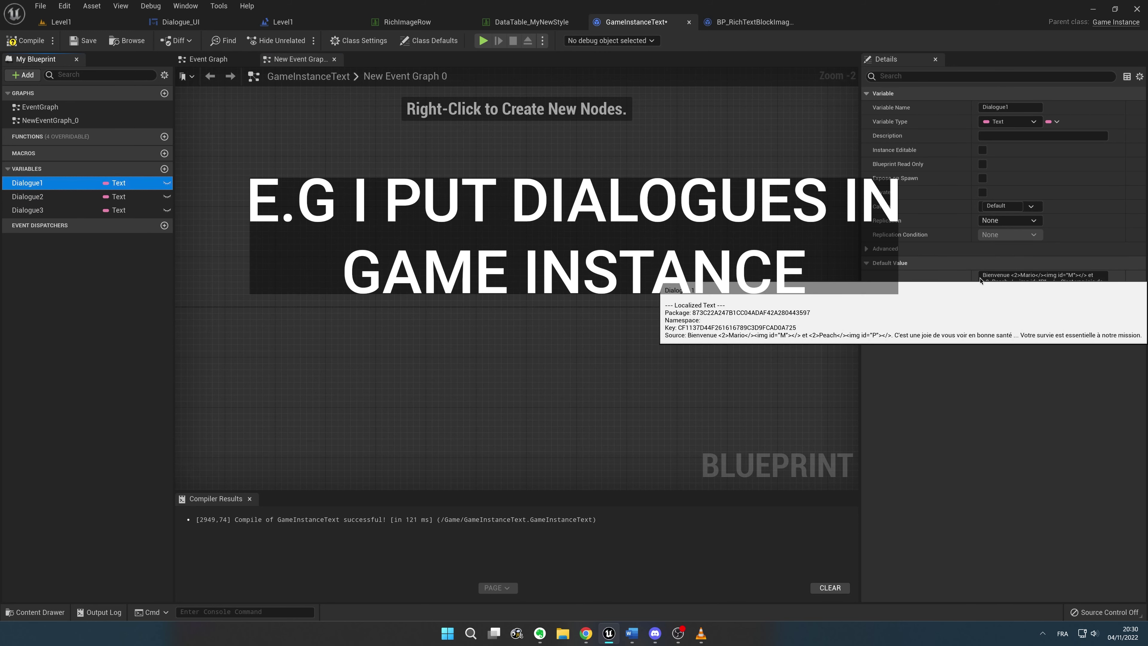
{"action": "left_click", "coordinate": [1001, 277]}
{"action": "left_click", "coordinate": [1019, 274]}
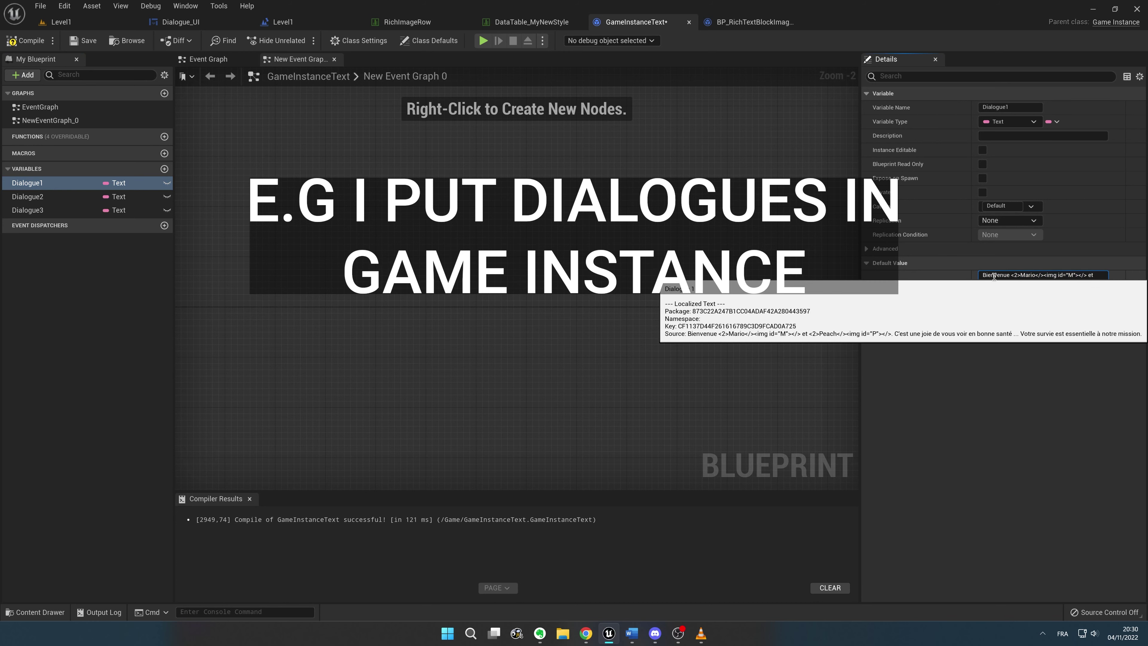
{"action": "double_click", "coordinate": [1026, 275]}
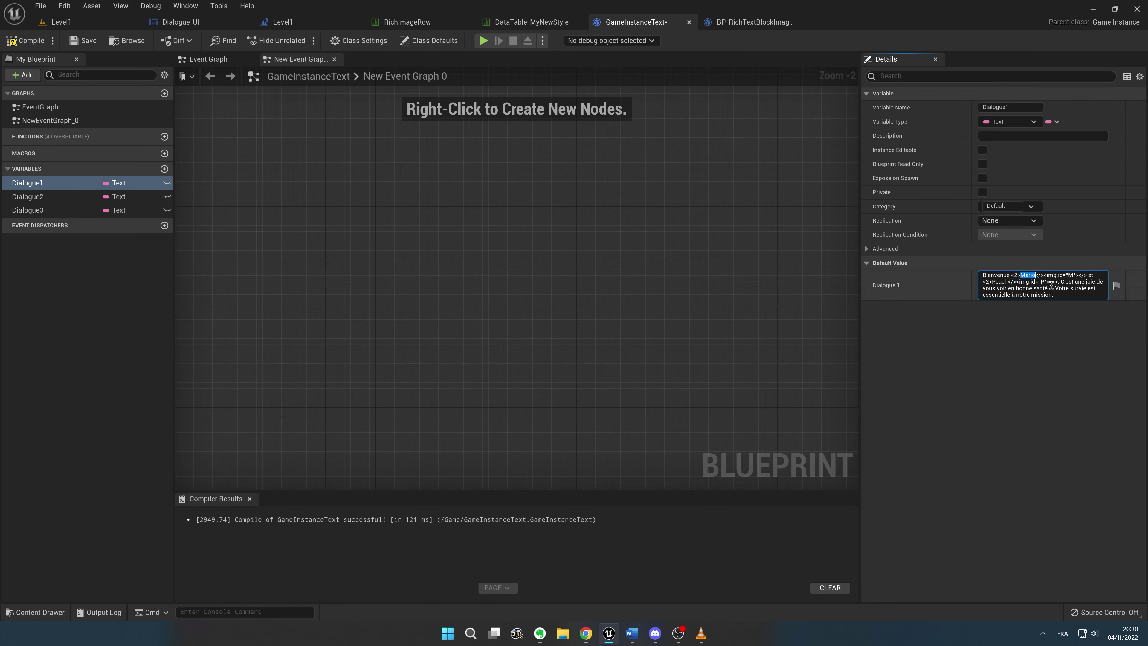
- Add a graph comment explaining span logic as '<2>YourText</>'
{"action": "right_click", "coordinate": [518, 309]}
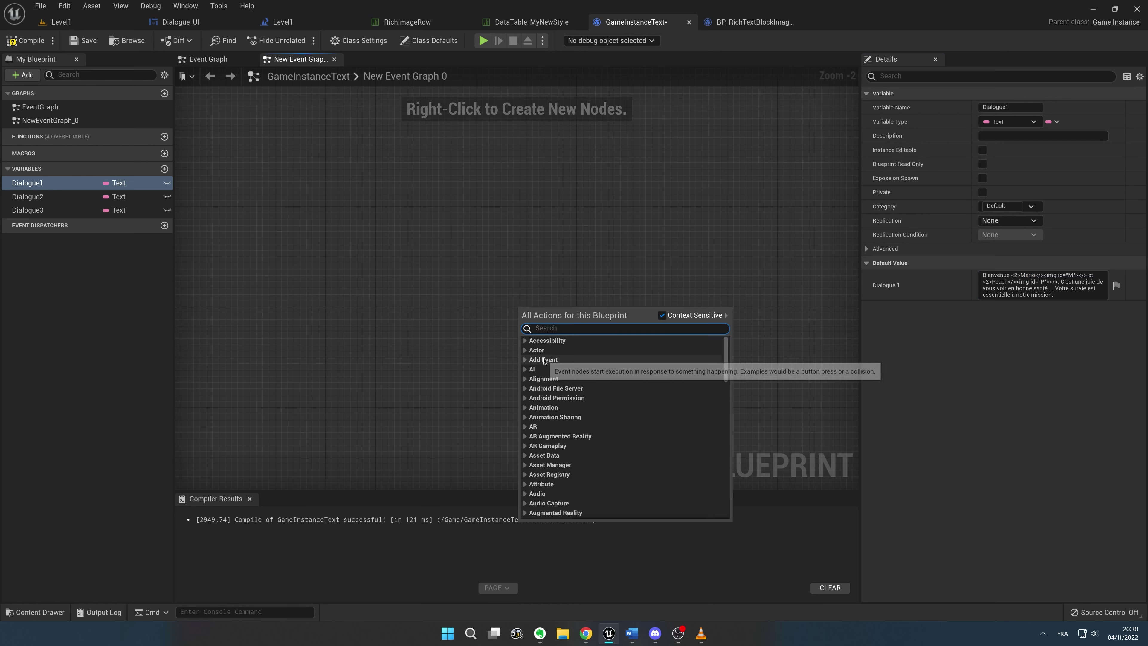
{"action": "type", "text": "commen"}
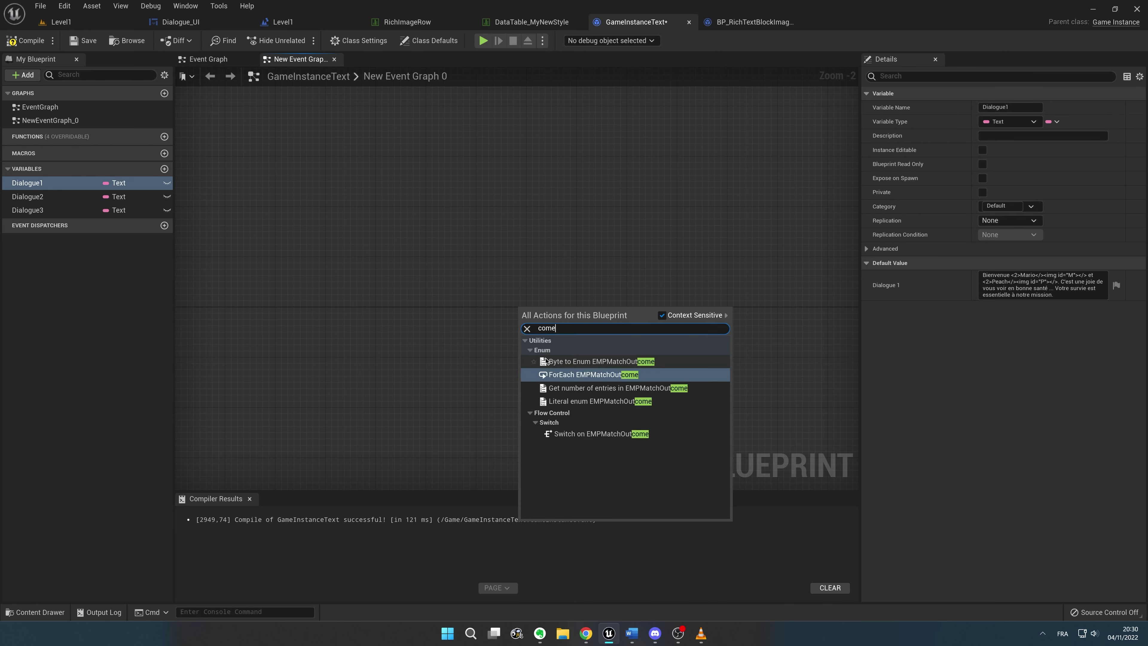
{"action": "key", "text": "Return"}
{"action": "type", "text": "Logic is the same for span in"}
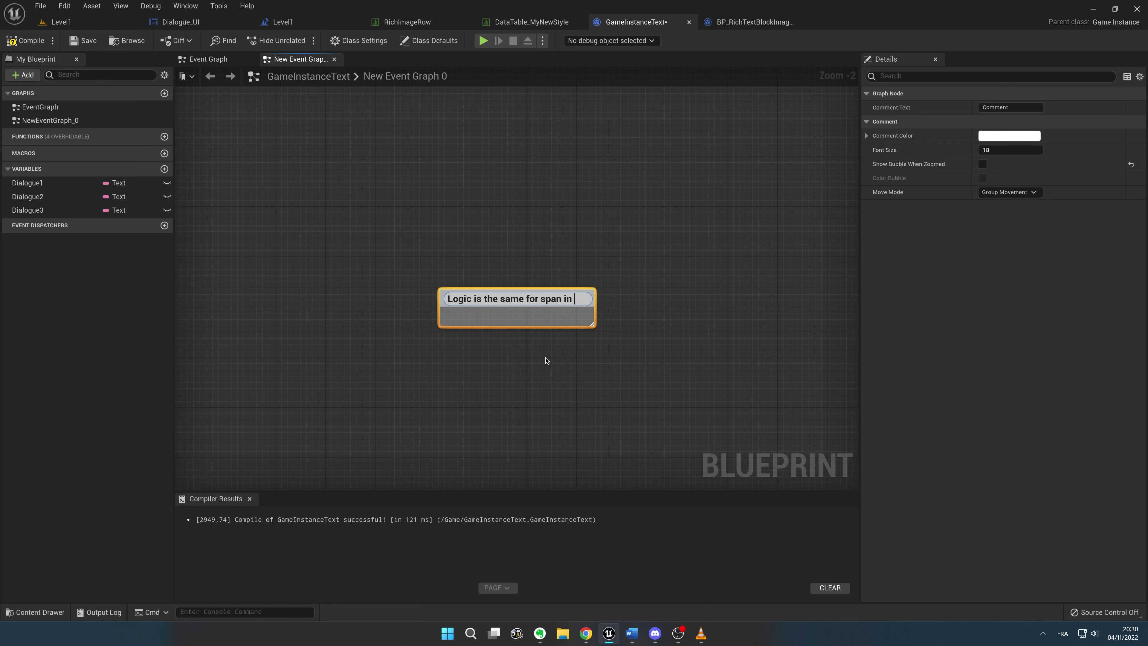
{"action": "type", "text": "html"}
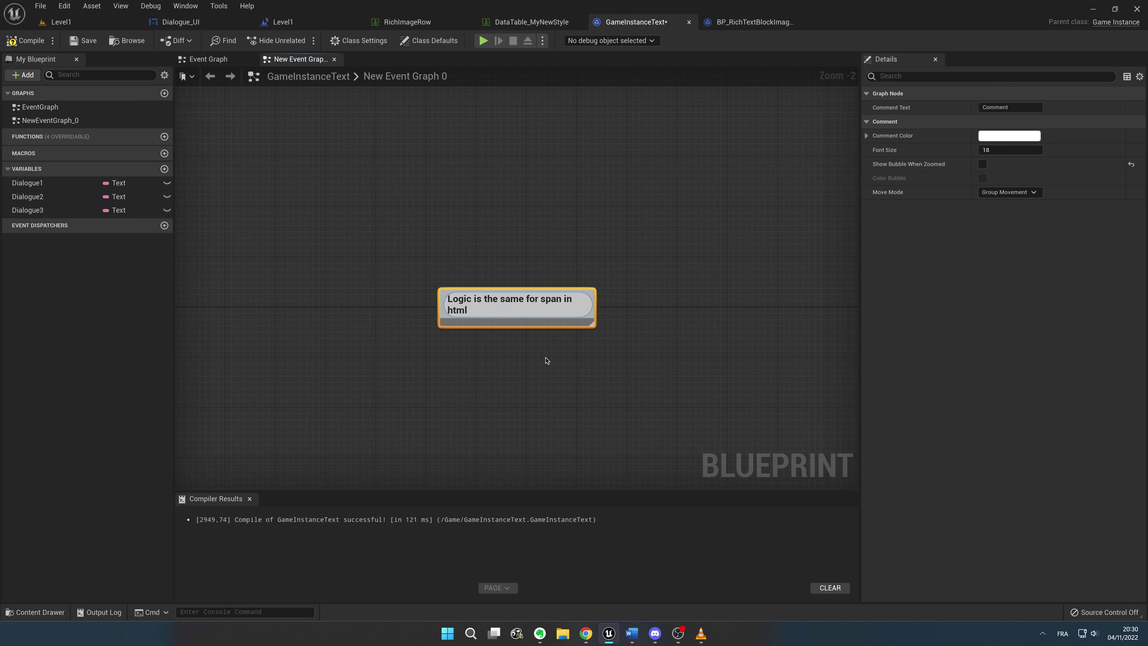
{"action": "key", "text": "Return"}
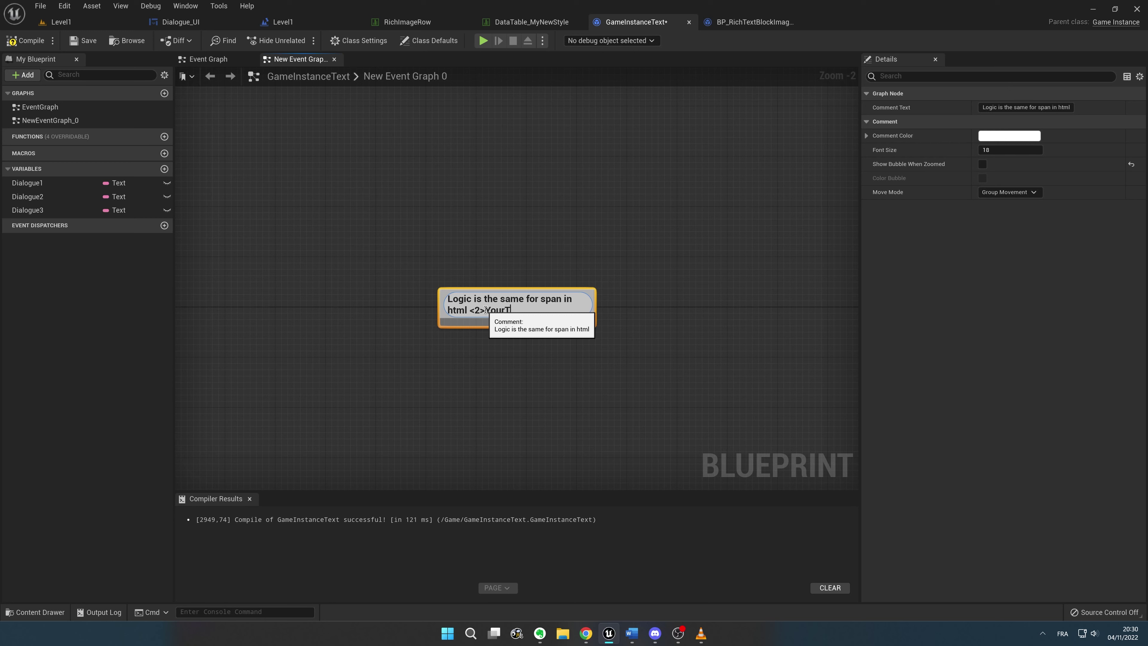
{"action": "key", "text": "BackSpace"}
{"action": "type", "text": "</"}
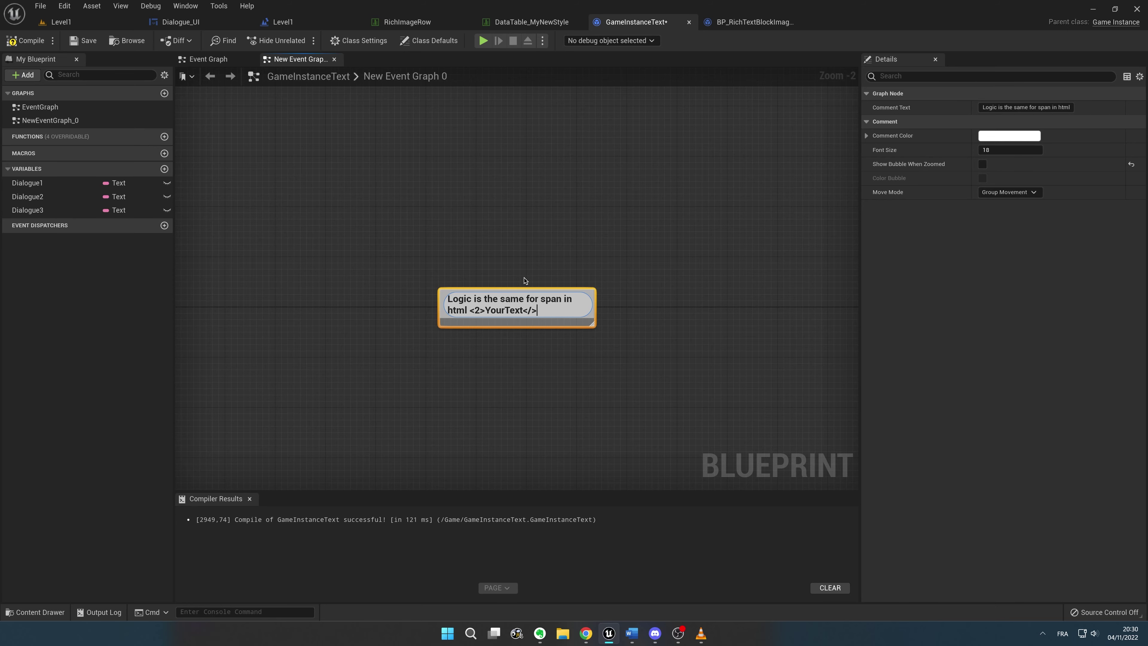
{"action": "key", "text": "Return"}
- Append 'for image logic is' to the end of the comment
{"action": "scroll", "coordinate": [479, 344], "scroll_direction": "up", "scroll_amount": 1}
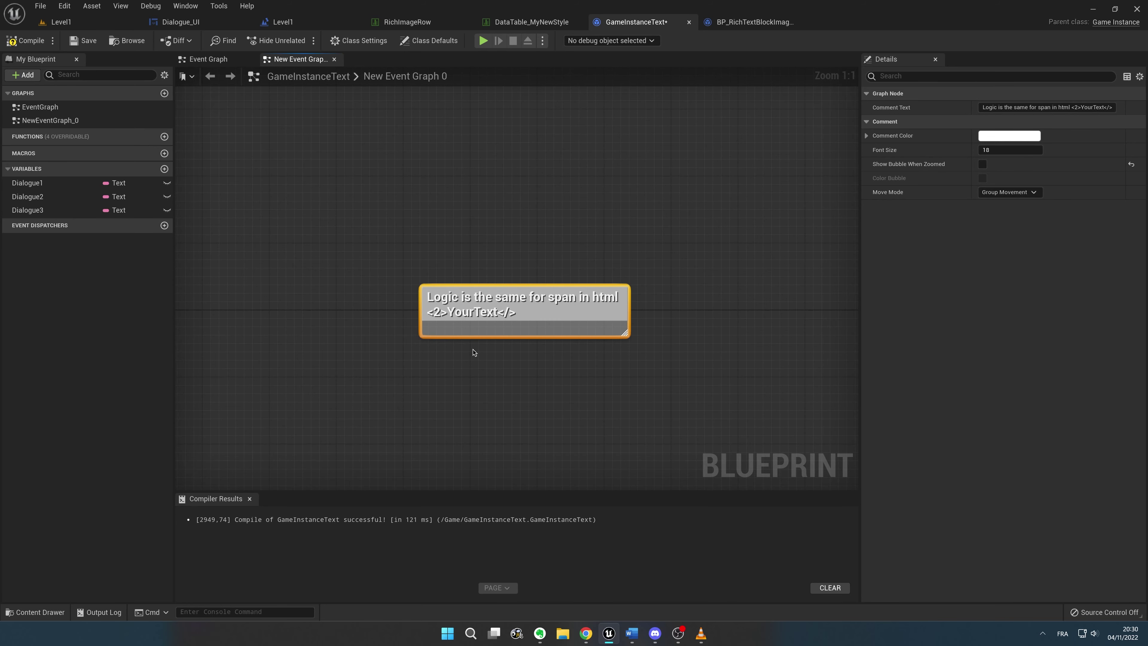
{"action": "scroll", "coordinate": [521, 338], "scroll_direction": "down", "scroll_amount": 2}
{"action": "scroll", "coordinate": [522, 338], "scroll_direction": "up", "scroll_amount": 3}
{"action": "double_click", "coordinate": [553, 314]}
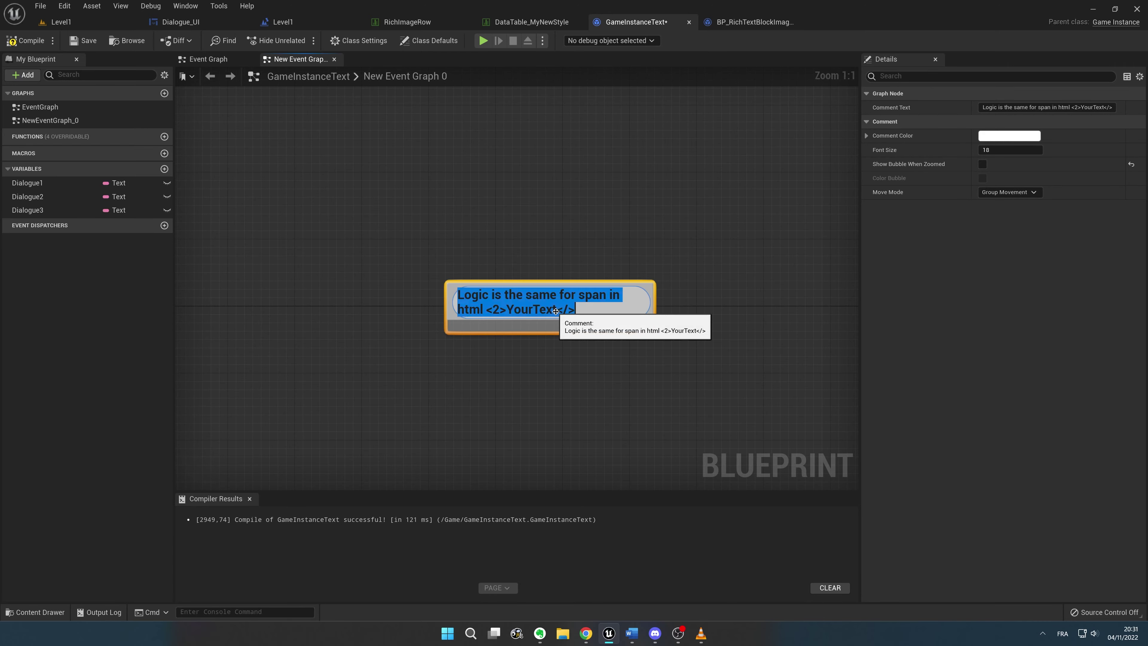
{"action": "left_click", "coordinate": [593, 314]}
{"action": "type", "text": "for imag"}
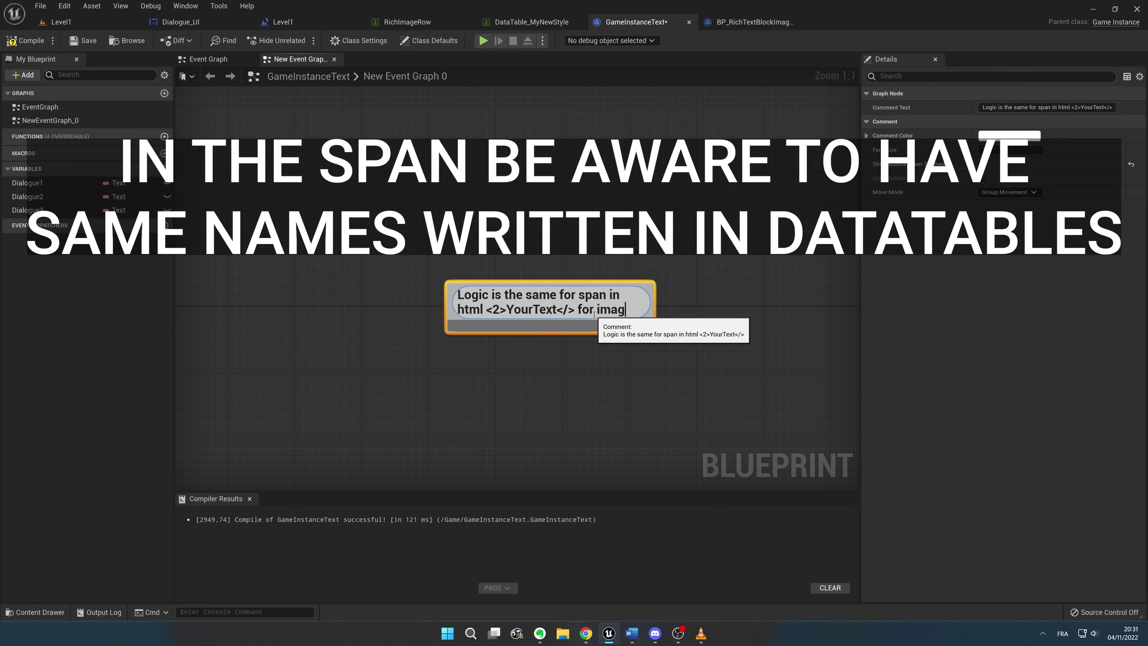
{"action": "type", "text": "e logic is"}
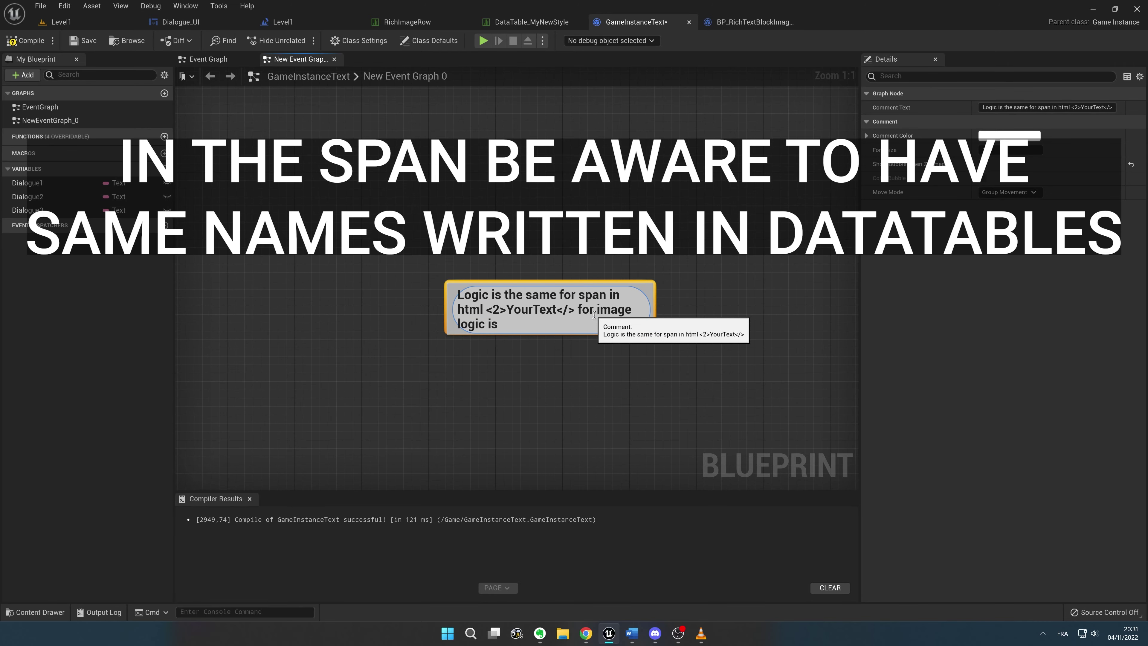
{"action": "key", "text": "Return"}
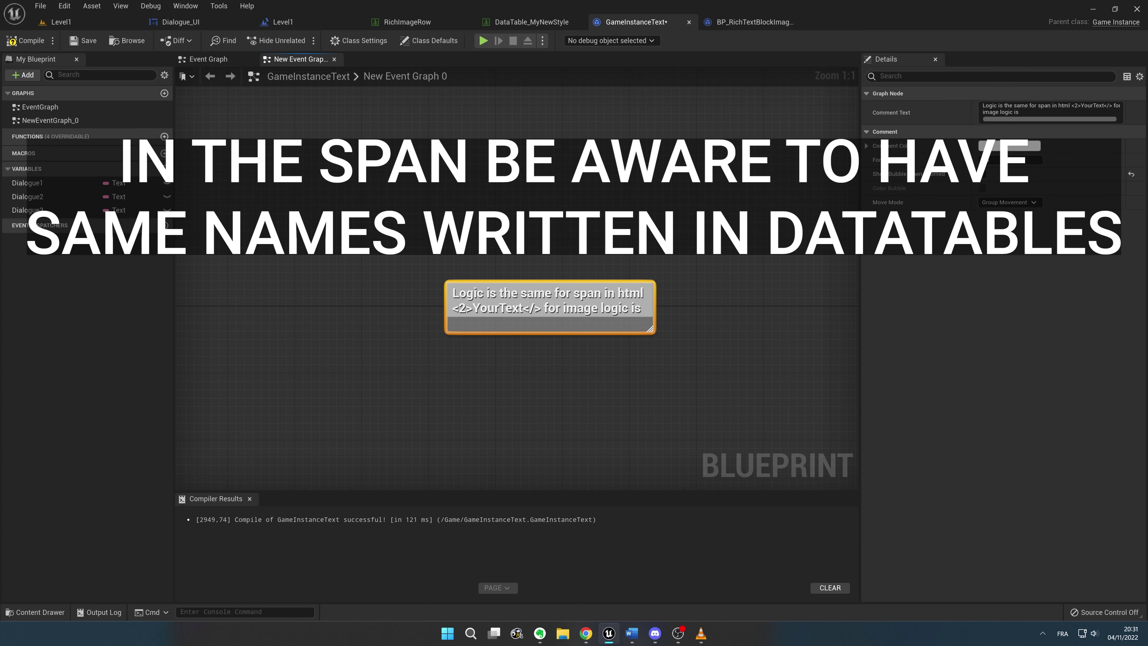
- Check Dialogue1's img tag and add <img id="P"> to the comment
{"action": "left_click", "coordinate": [27, 182]}
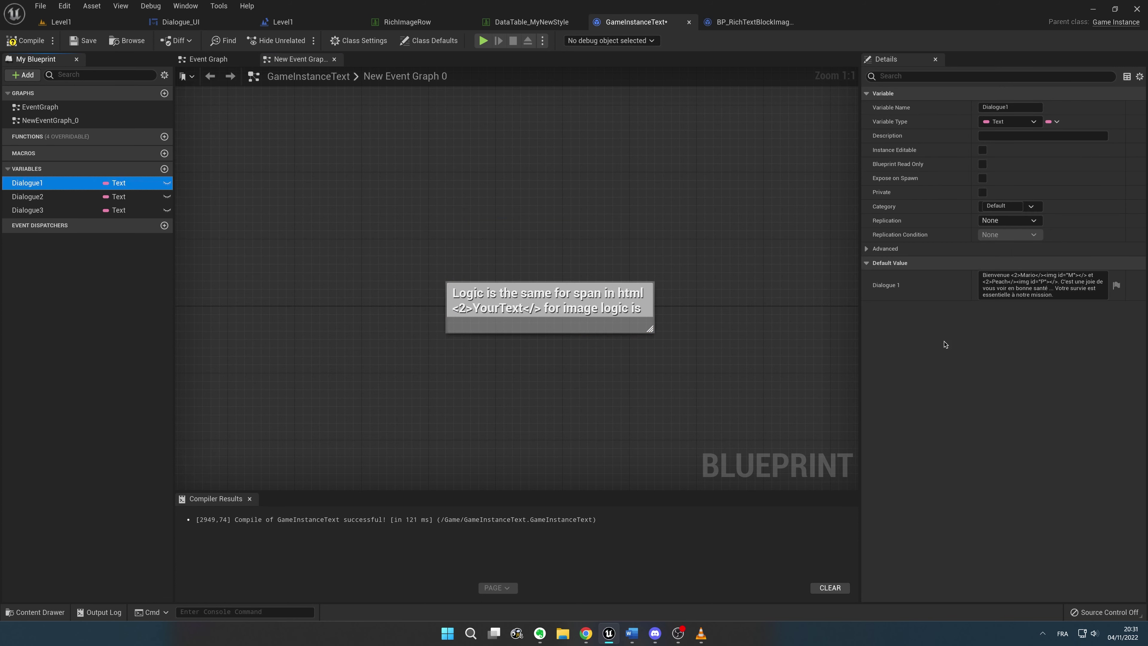
{"action": "double_click", "coordinate": [1024, 281]}
{"action": "left_click_drag", "start_coordinate": [1029, 281], "coordinate": [1038, 281]}
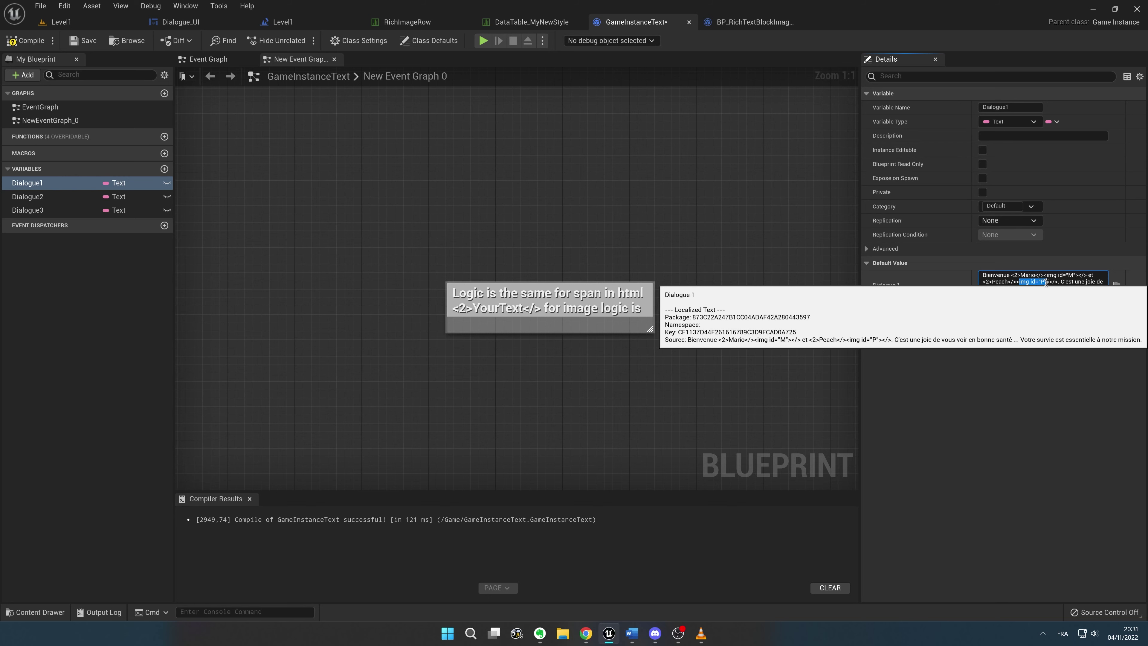
{"action": "double_click", "coordinate": [565, 311]}
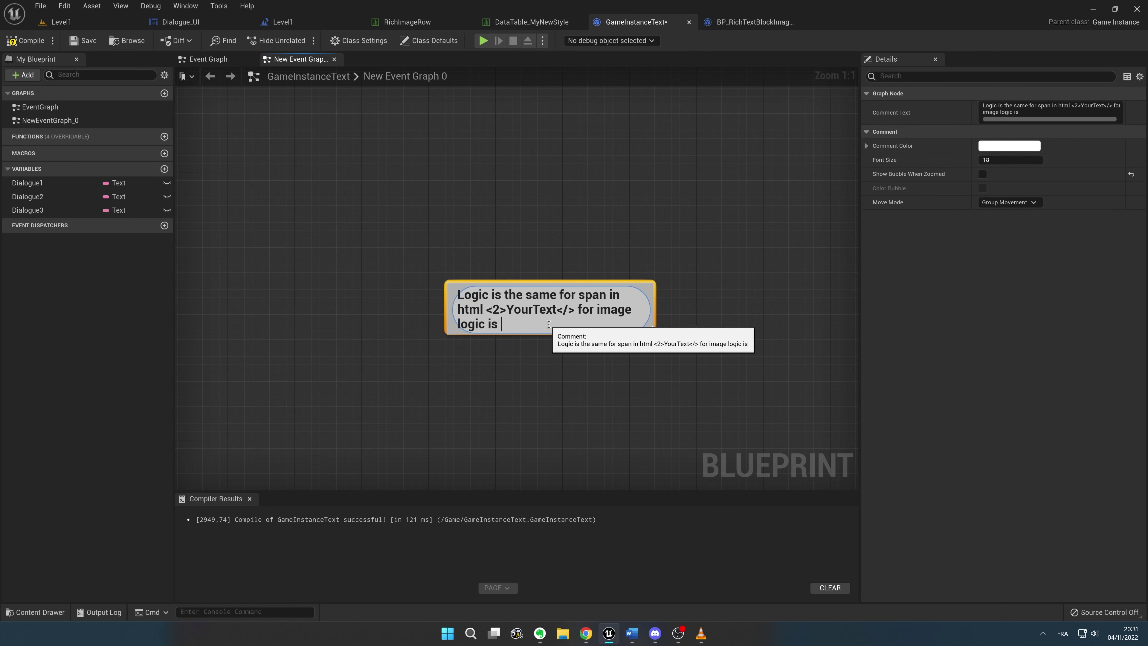
{"action": "type", "text": "img id=\"P\">"}
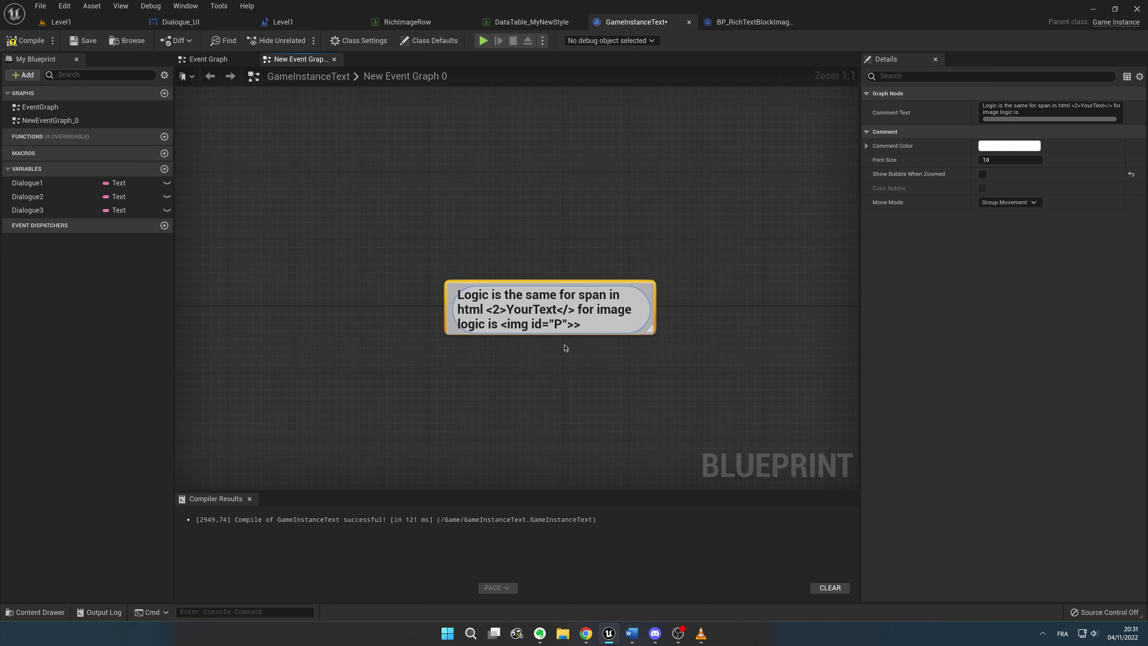
{"action": "key", "text": "Return"}
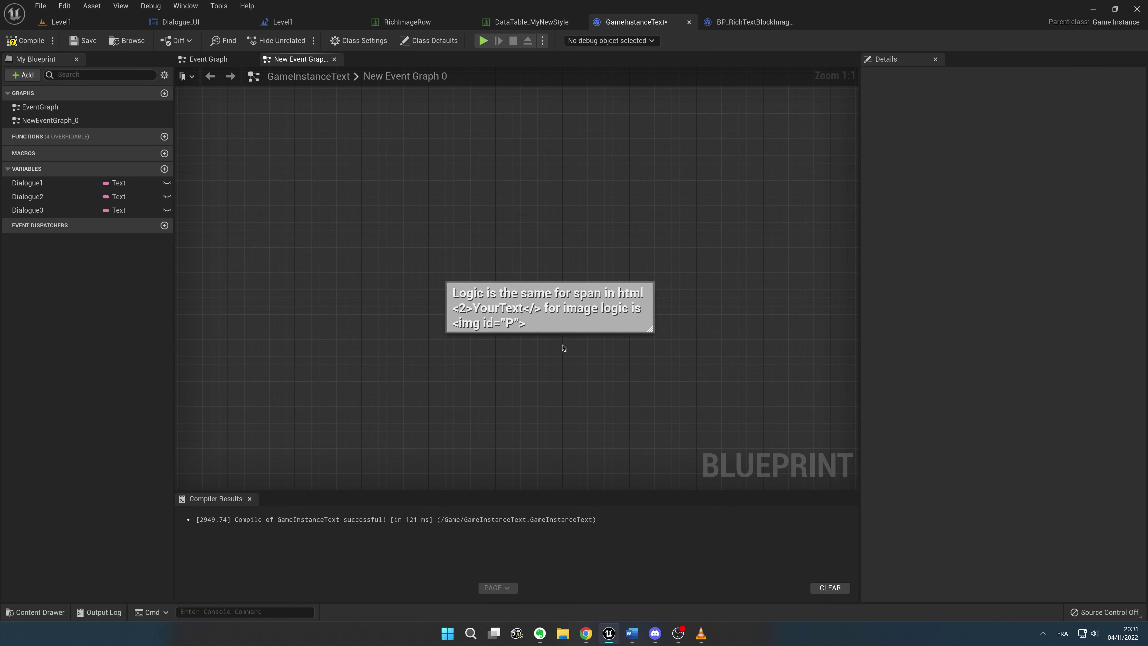
- Recheck Dialogue1's text, then select the comment box and delete it
{"action": "left_click", "coordinate": [39, 185]}
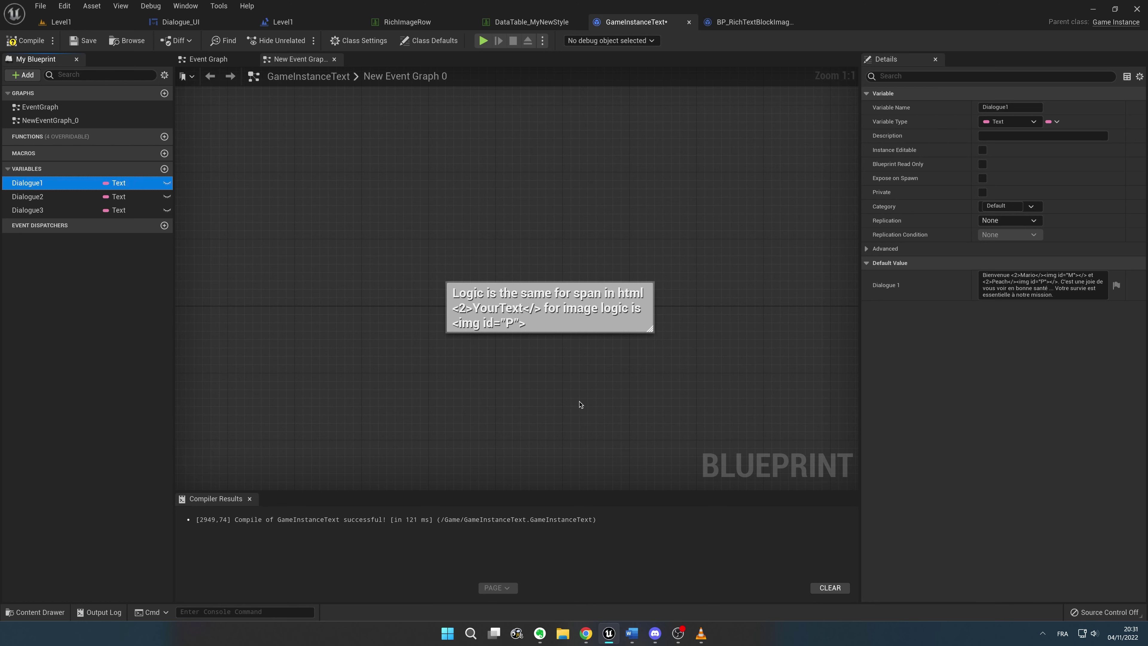
{"action": "double_click", "coordinate": [575, 310]}
{"action": "left_click", "coordinate": [575, 310]}
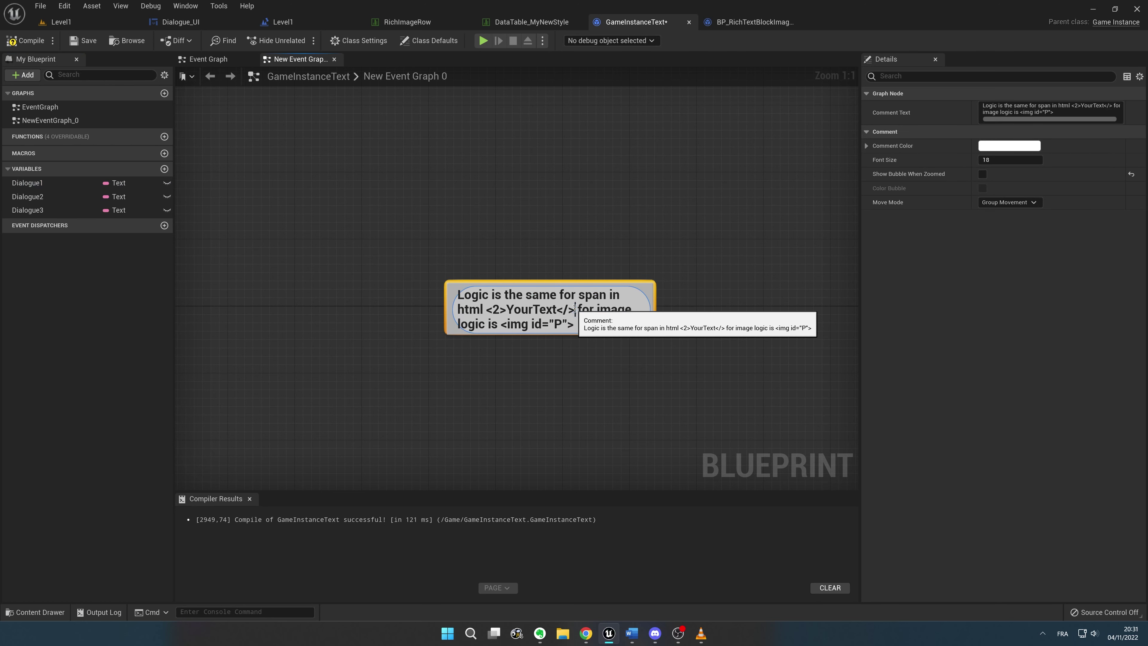
{"action": "double_click", "coordinate": [574, 309]}
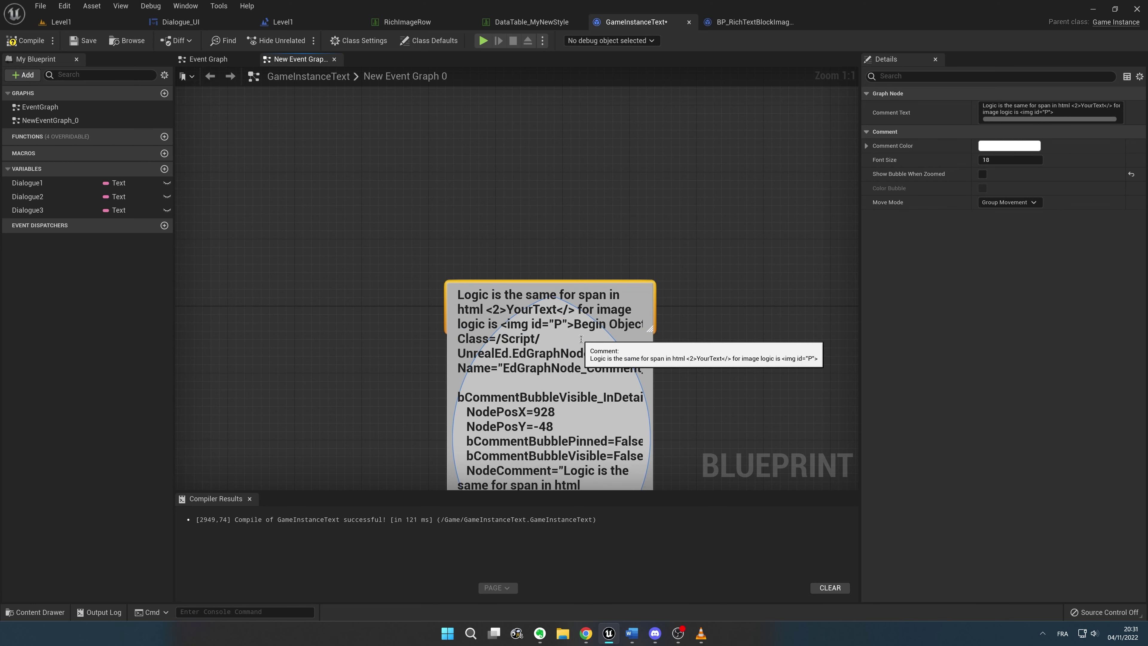
{"action": "left_click", "coordinate": [482, 381]}
{"action": "left_click", "coordinate": [554, 327]}
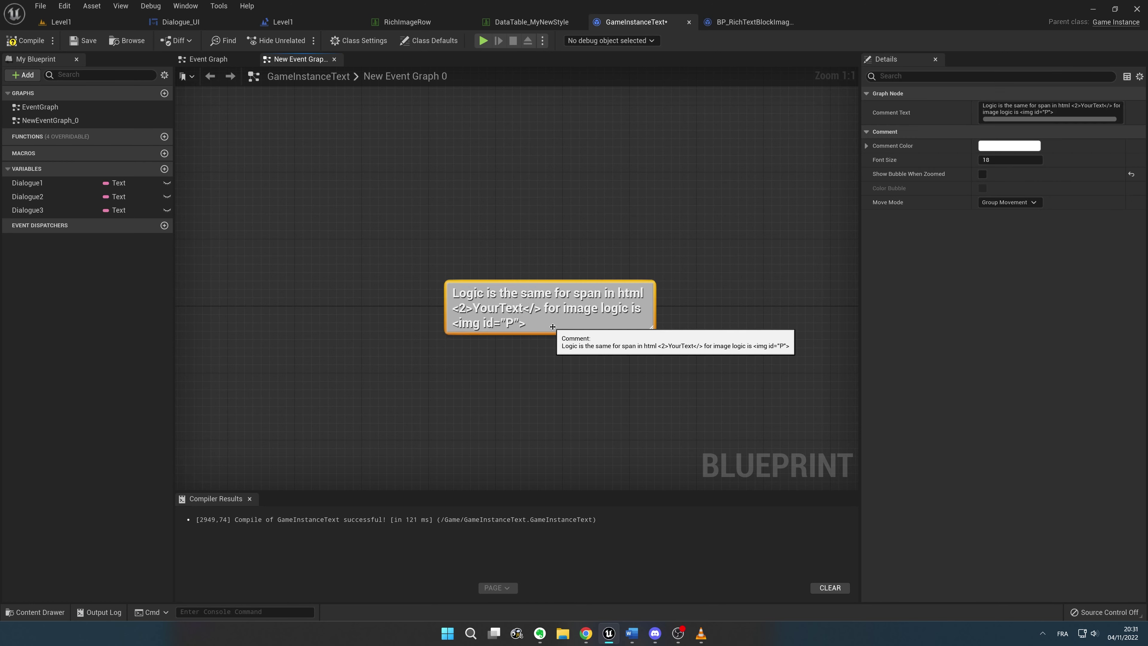
{"action": "left_click", "coordinate": [491, 385]}
{"action": "left_click", "coordinate": [484, 308]}
{"action": "key", "text": "Delete"}
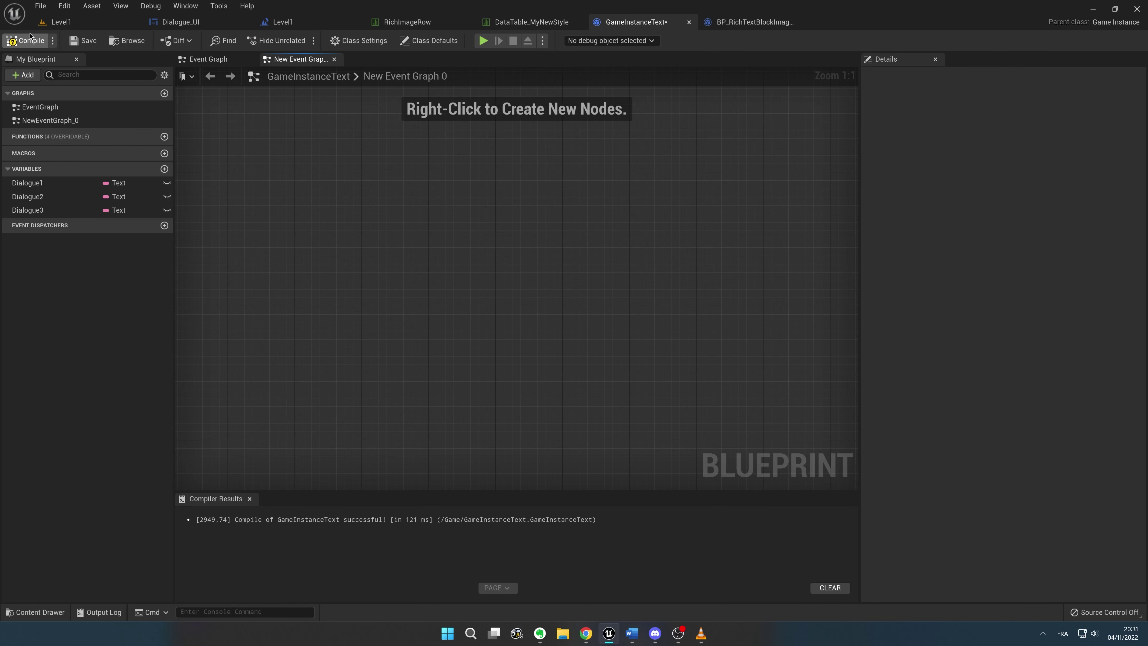
- In Level1, search Blueprint parent classes for 'rich', read RichTextBlockImageDecorator, and cancel
{"action": "left_click", "coordinate": [74, 25]}
{"action": "left_click", "coordinate": [657, 522]}
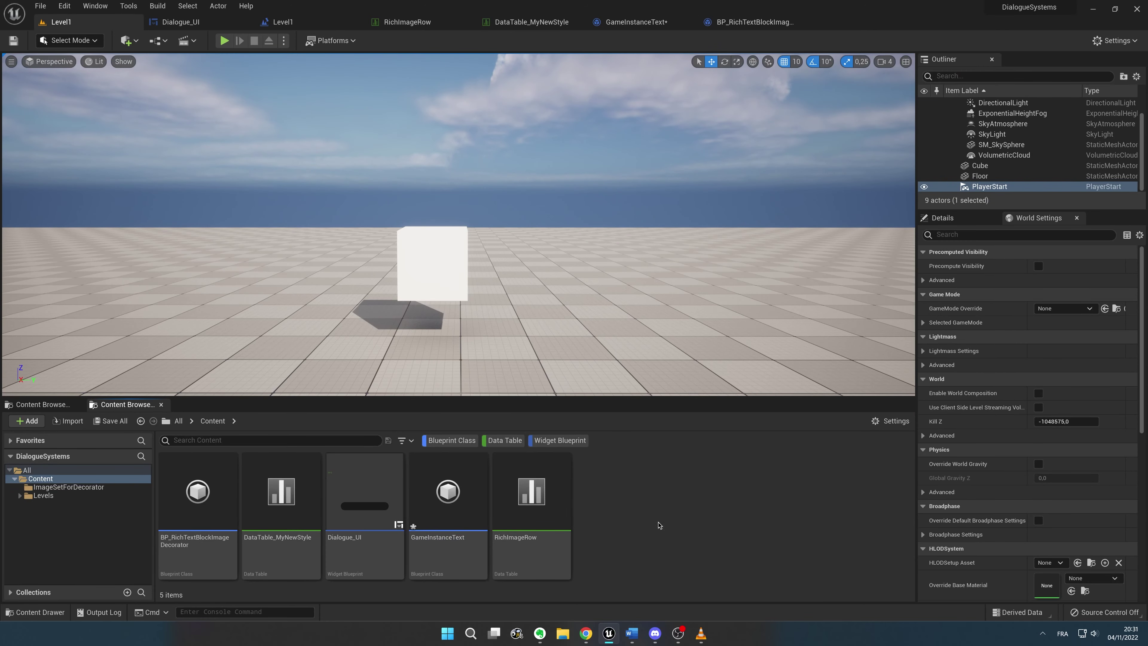
{"action": "right_click", "coordinate": [591, 490]}
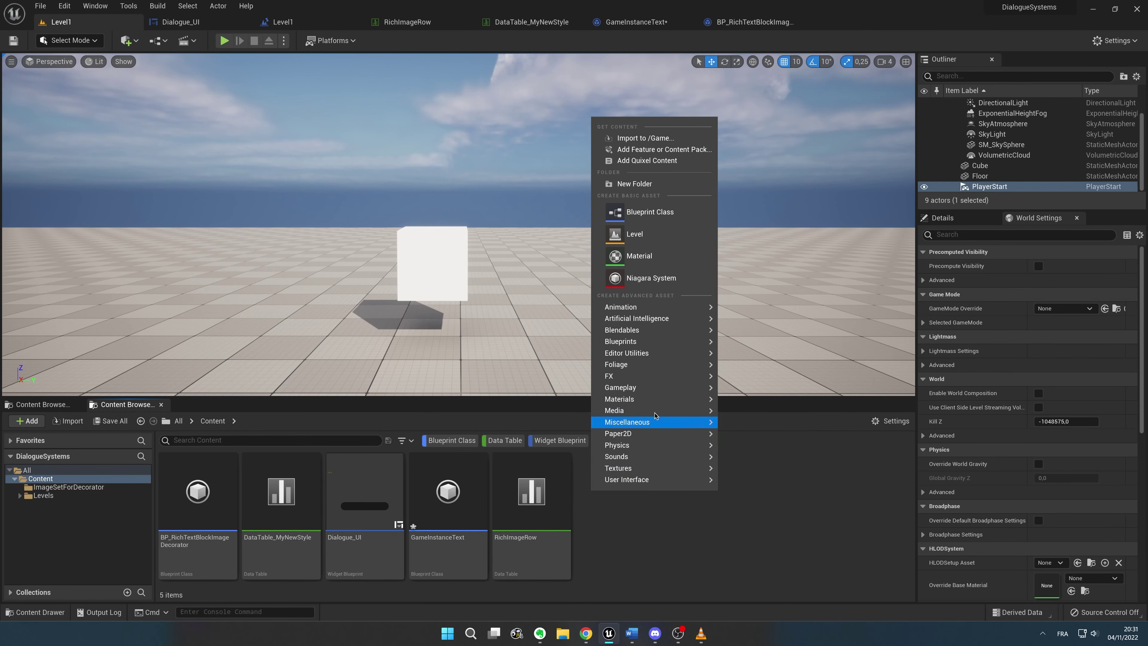
{"action": "mouse_move", "coordinate": [648, 331]}
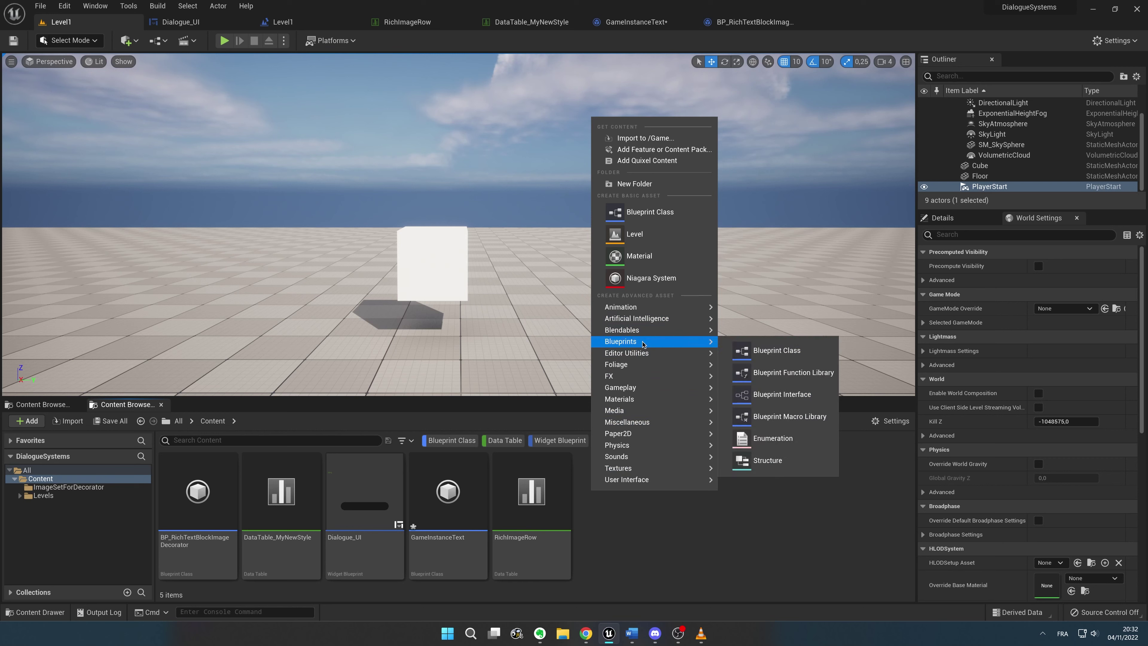
{"action": "left_click", "coordinate": [769, 348]}
{"action": "type", "text": "ric"}
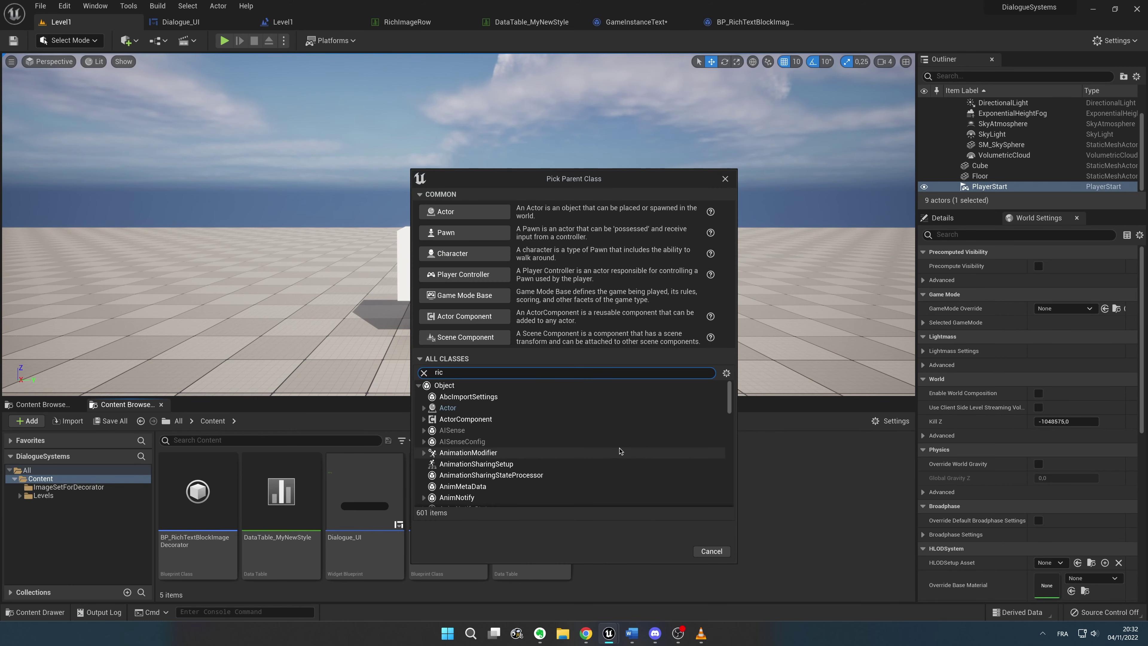
{"action": "type", "text": "him"}
{"action": "key", "text": "BackSpace"}
{"action": "key", "text": "BackSpace"}
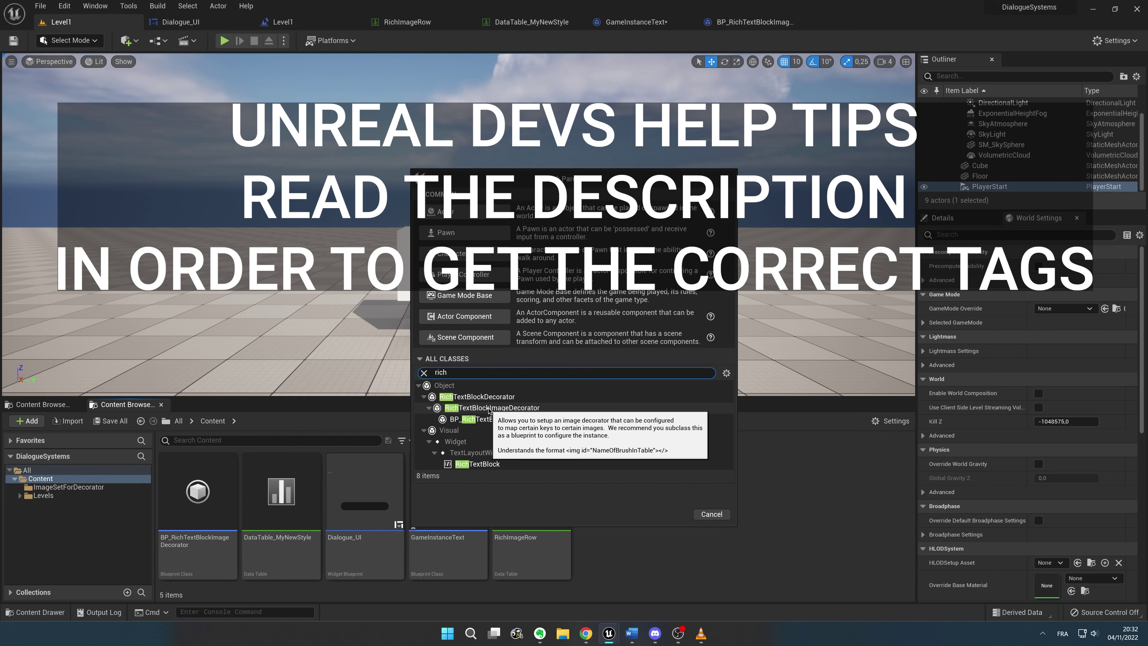
{"action": "left_click", "coordinate": [711, 514]}
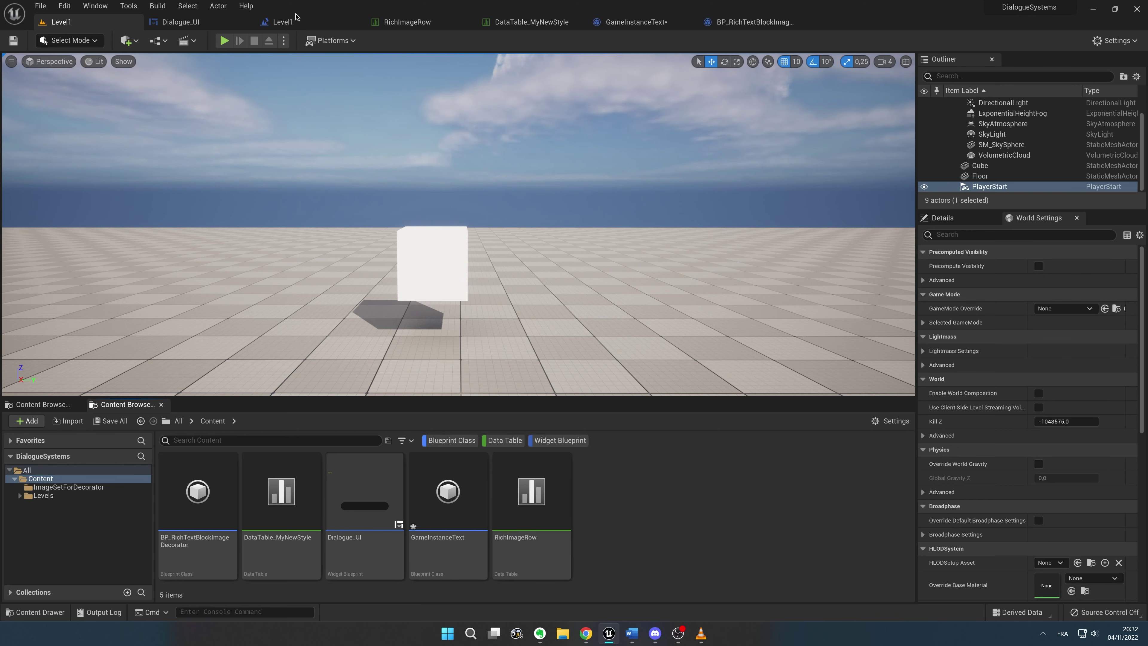
- Open the Dialogue_UI widget's Event Graph and pan through its animated text logic
{"action": "left_click", "coordinate": [193, 22]}
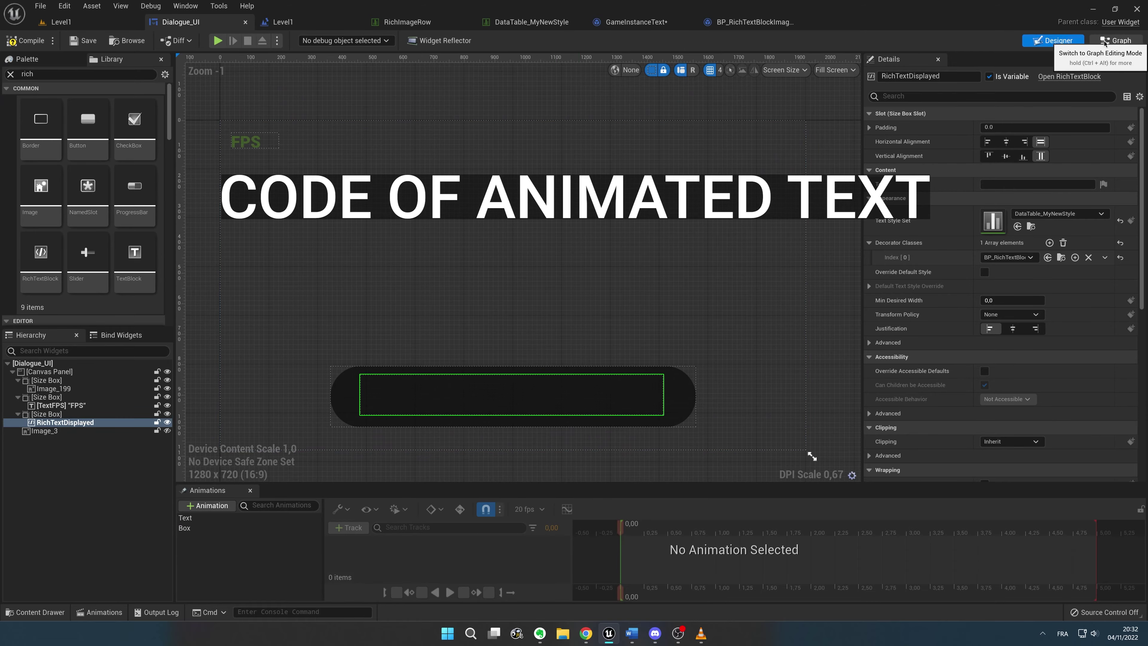
{"action": "left_click", "coordinate": [1104, 41]}
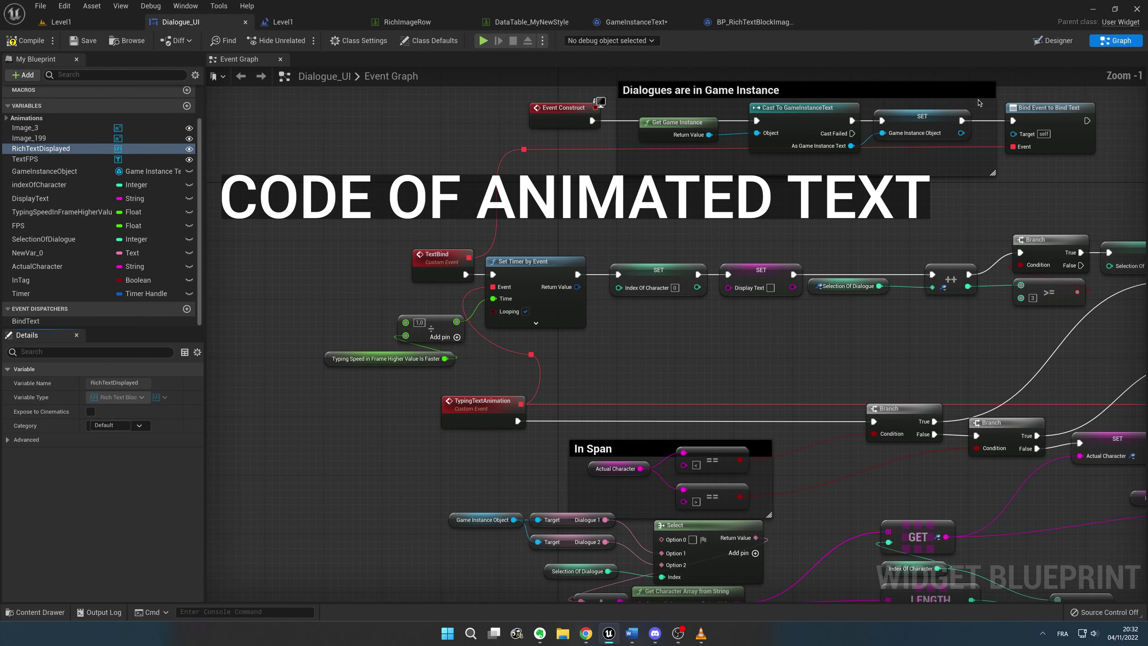
{"action": "right_click_drag", "start_coordinate": [795, 281], "coordinate": [593, 324]}
{"action": "scroll", "coordinate": [593, 324], "scroll_direction": "down", "scroll_amount": 1}
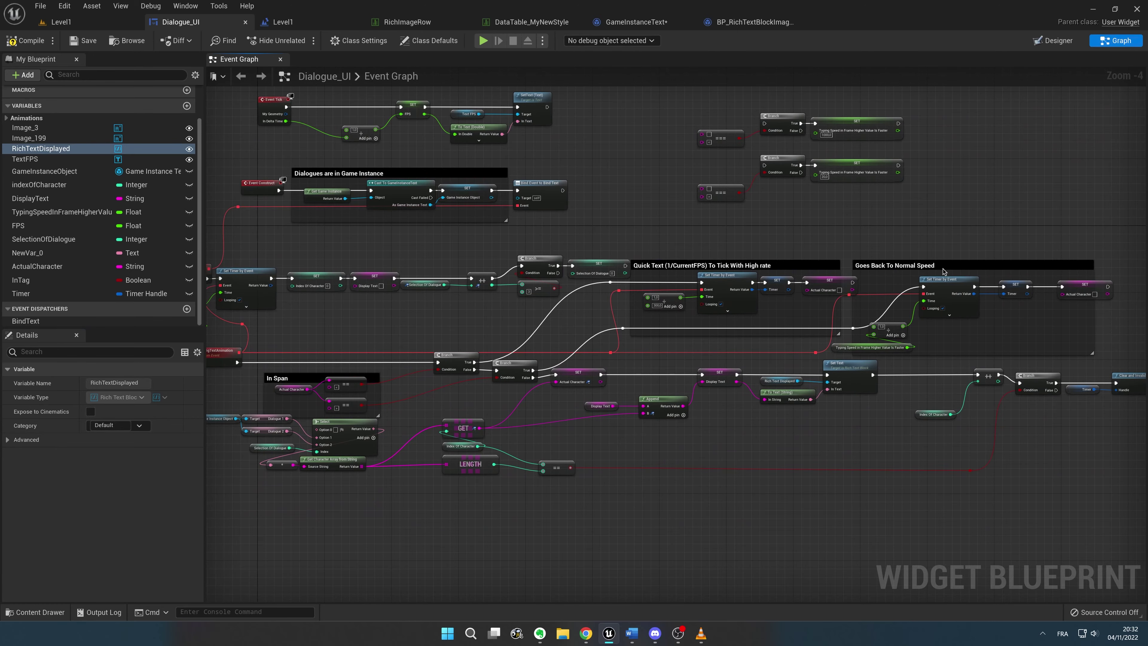
{"action": "right_click_drag", "start_coordinate": [603, 283], "coordinate": [309, 243]}
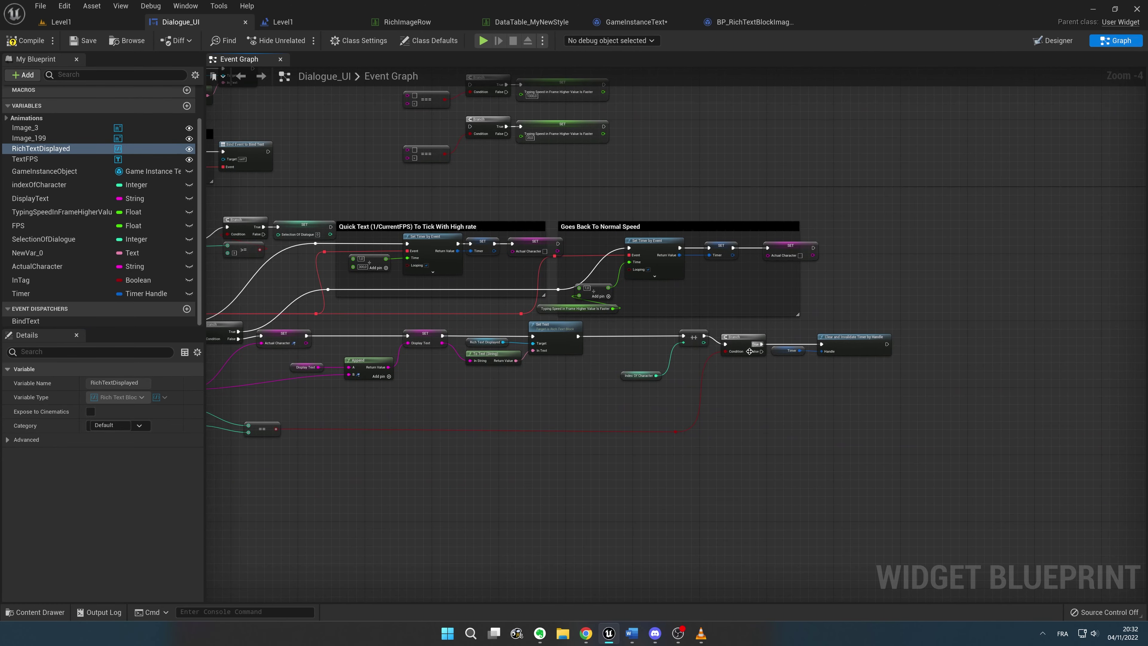
{"action": "right_click_drag", "start_coordinate": [581, 344], "coordinate": [618, 288]}
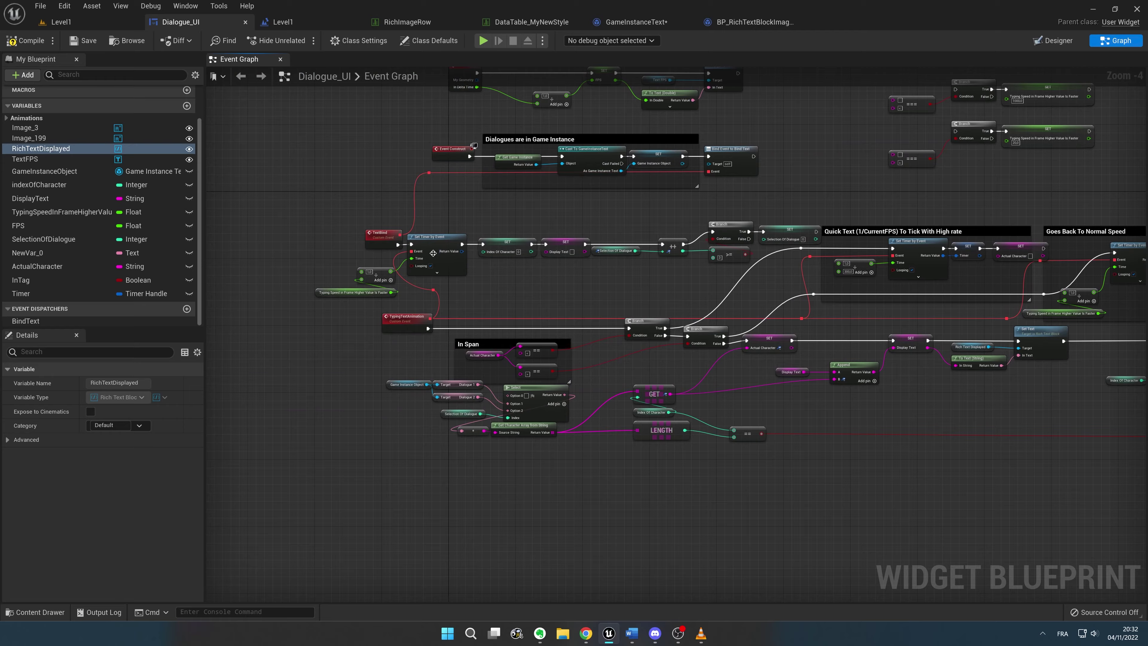
{"action": "scroll", "coordinate": [720, 365], "scroll_direction": "up", "scroll_amount": 4}
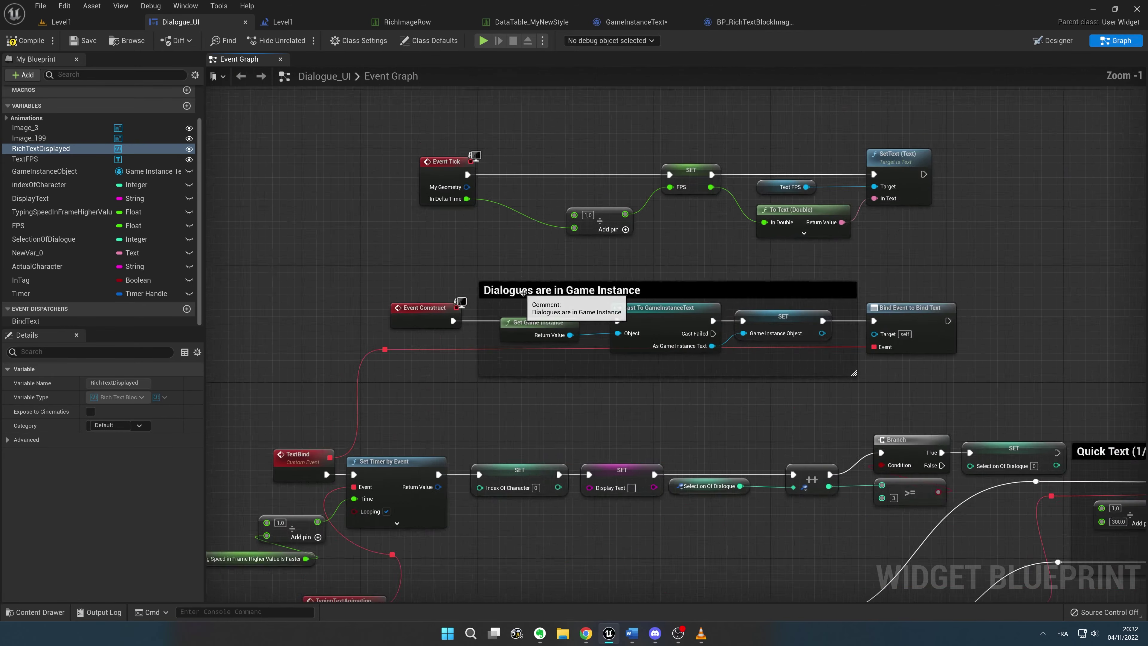
{"action": "right_click_drag", "start_coordinate": [686, 391], "coordinate": [569, 407]}
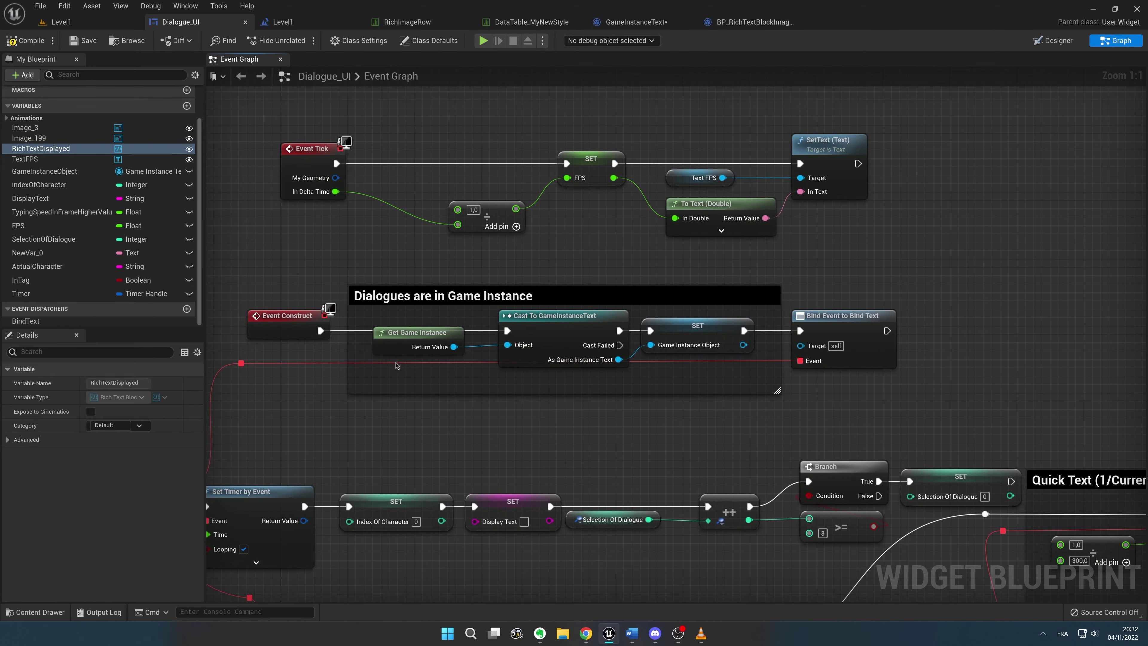
- Inspect the Game Instance Object, dialogue getters and Selection Of Dialogue nodes
{"action": "left_click_drag", "start_coordinate": [417, 311], "coordinate": [721, 404]}
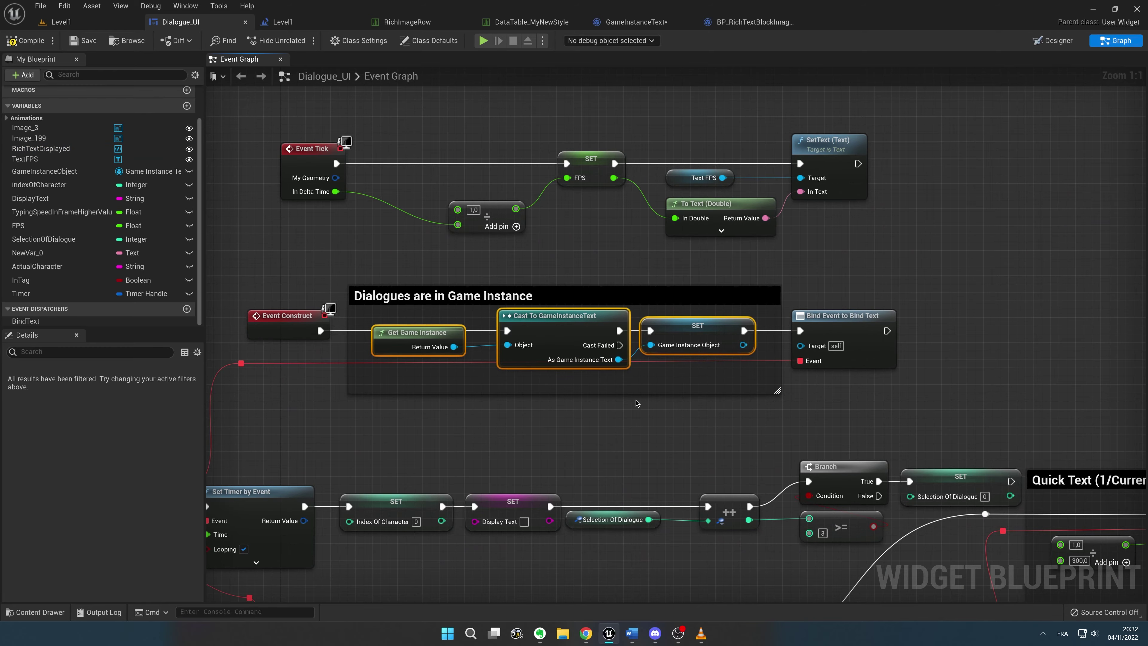
{"action": "scroll", "coordinate": [636, 403], "scroll_direction": "down", "scroll_amount": 2}
{"action": "right_click_drag", "start_coordinate": [636, 402], "coordinate": [666, 150]}
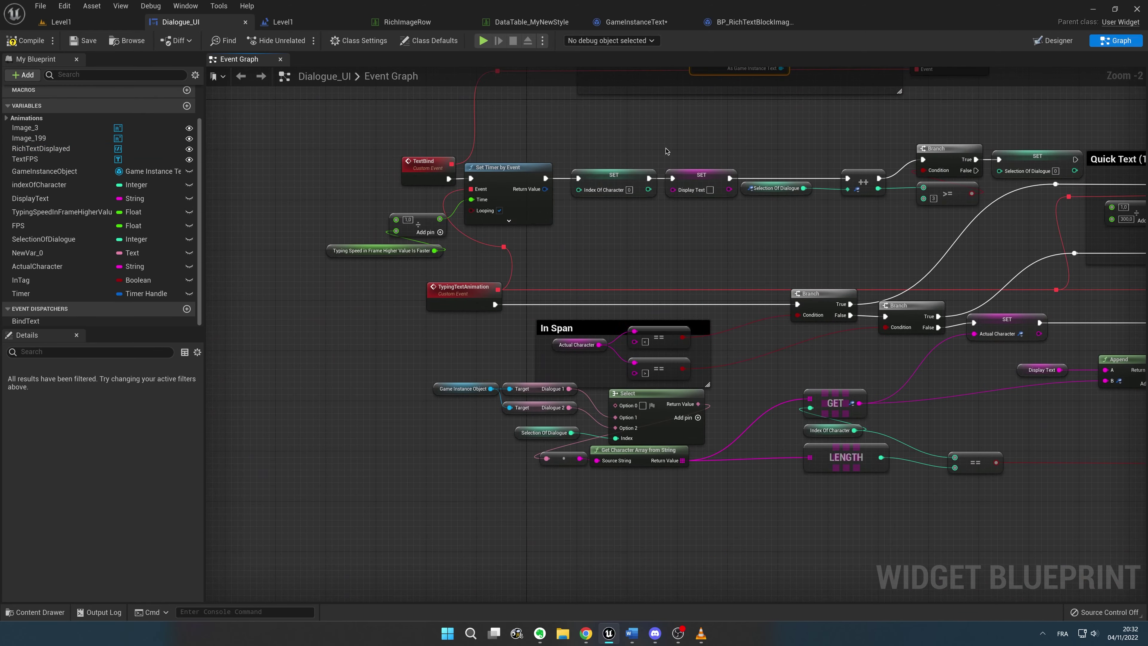
{"action": "scroll", "coordinate": [509, 391], "scroll_direction": "up", "scroll_amount": 2}
{"action": "right_click_drag", "start_coordinate": [508, 391], "coordinate": [476, 304]}
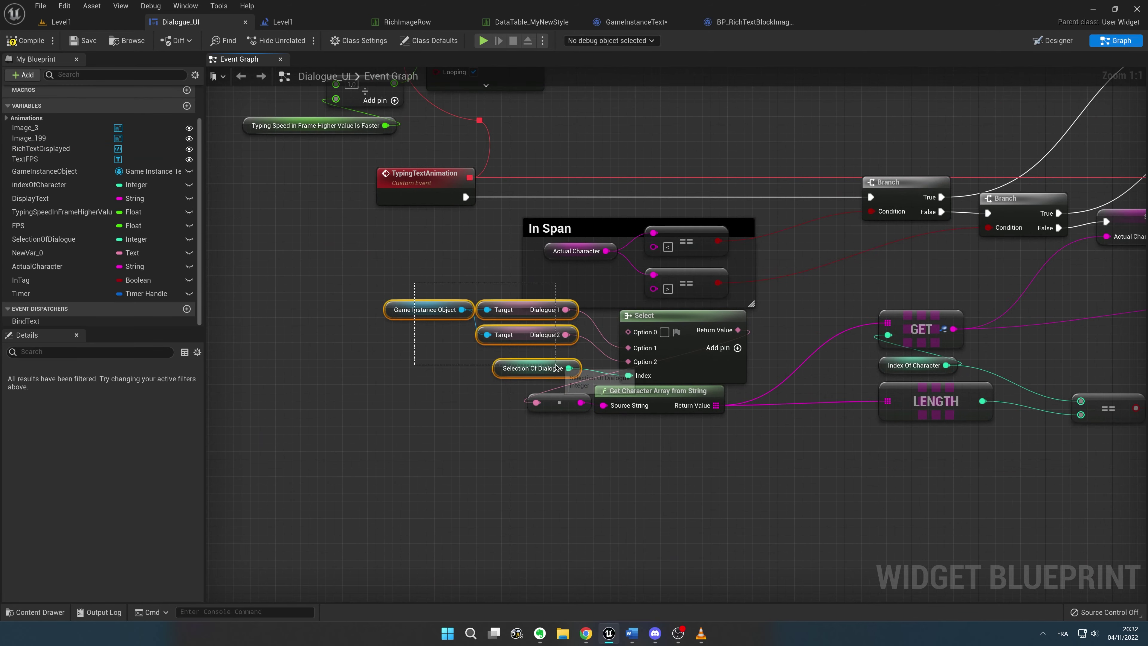
{"action": "left_click_drag", "start_coordinate": [416, 288], "coordinate": [537, 348]}
{"action": "right_click_drag", "start_coordinate": [487, 424], "coordinate": [460, 400]}
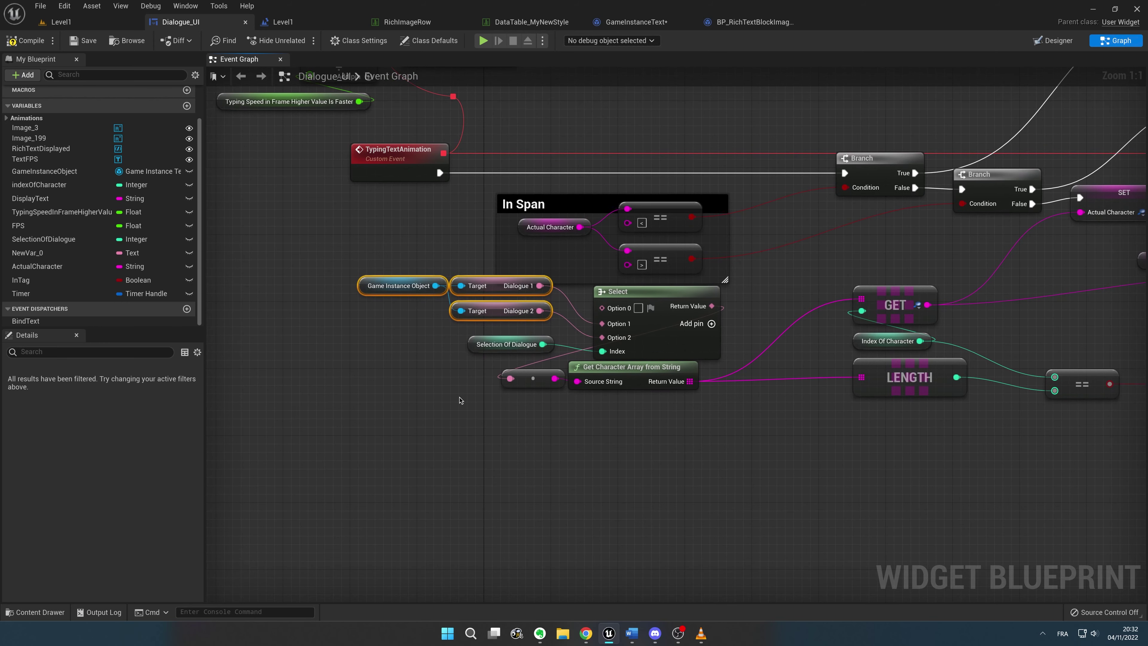
{"action": "left_click", "coordinate": [666, 331]}
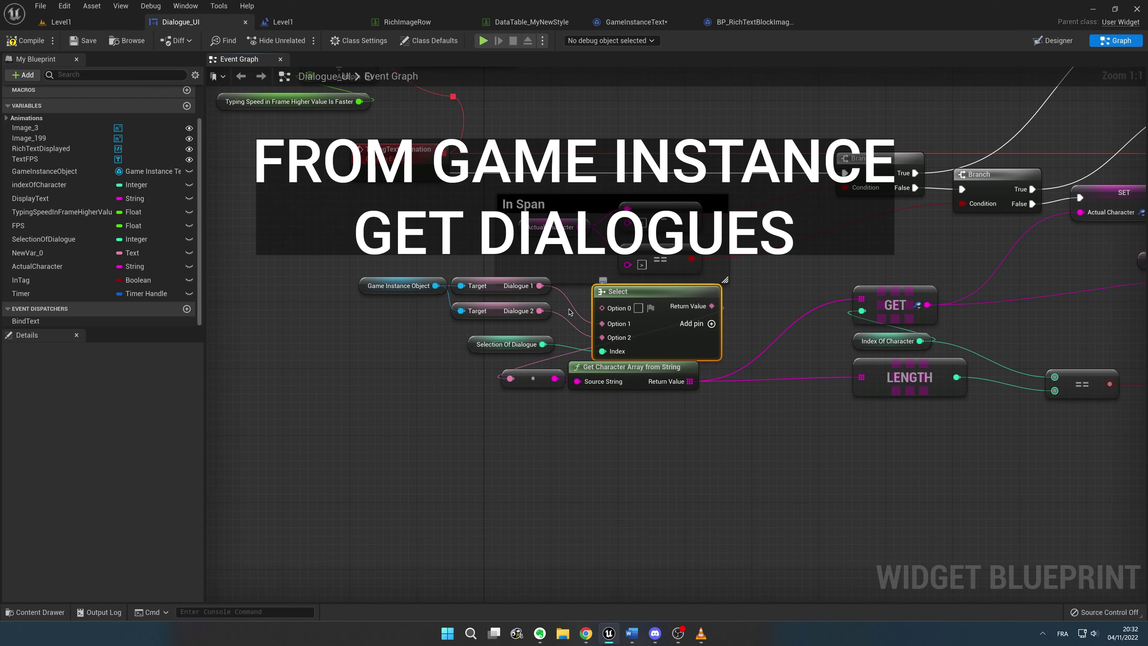
{"action": "right_click_drag", "start_coordinate": [520, 326], "coordinate": [458, 327]}
{"action": "left_click", "coordinate": [450, 347]}
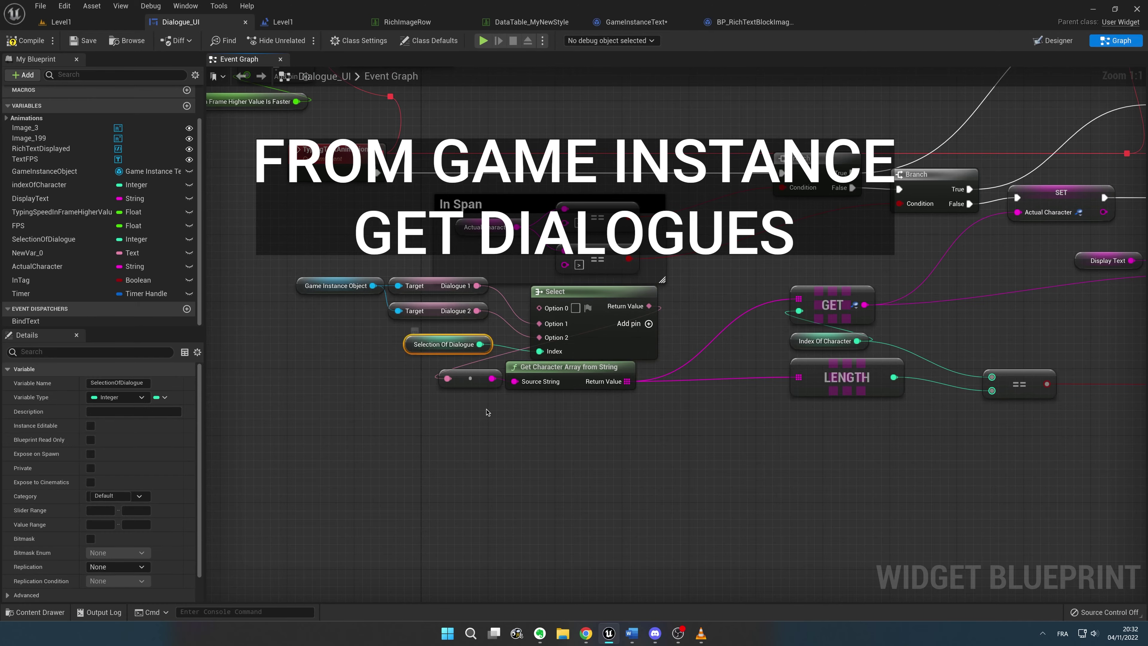
- Review the Event Tick, Bind Event to Bind Text and TextBind nodes, then go to Level1
{"action": "scroll", "coordinate": [449, 347], "scroll_direction": "down", "scroll_amount": 3}
{"action": "mouse_move", "coordinate": [760, 174]}
{"action": "right_mouse_down"}
{"action": "mouse_move", "coordinate": [606, 337]}
{"action": "mouse_move", "coordinate": [557, 368]}
{"action": "right_mouse_up"}
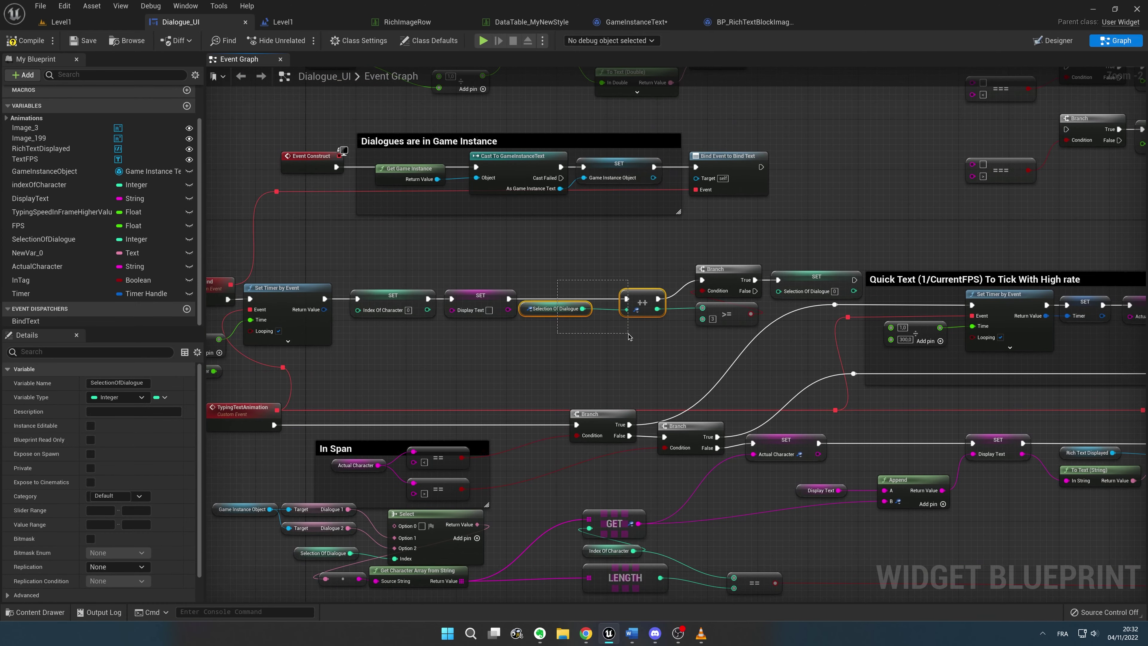
{"action": "left_click_drag", "start_coordinate": [628, 336], "coordinate": [630, 336]}
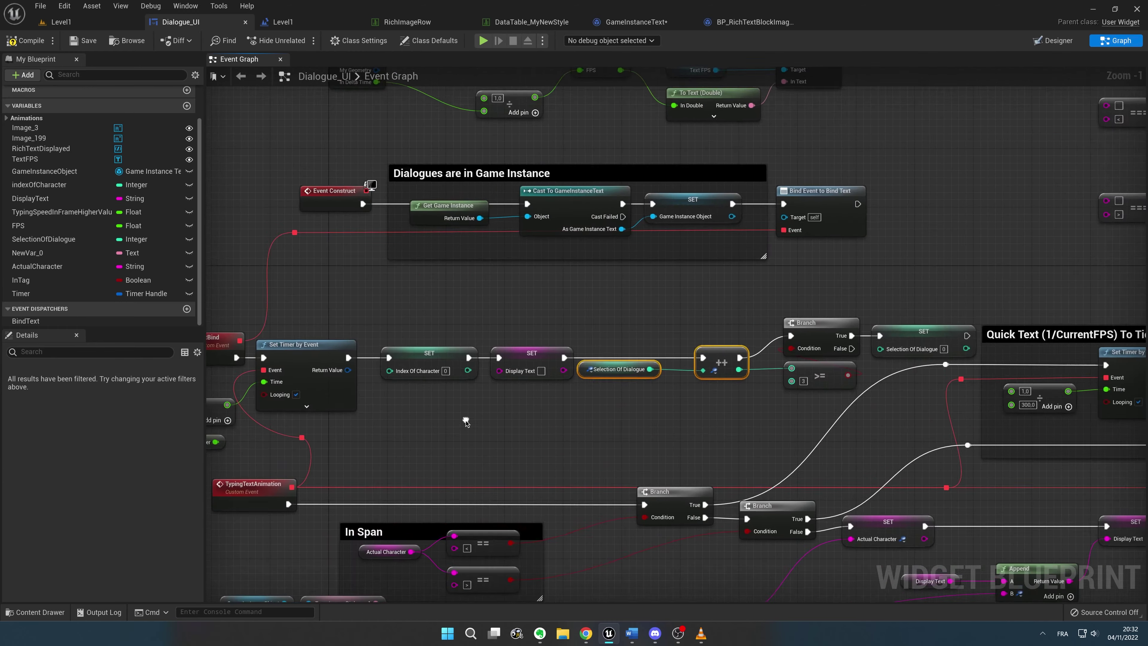
{"action": "right_click_drag", "start_coordinate": [545, 340], "coordinate": [276, 522]}
{"action": "scroll", "coordinate": [731, 380], "scroll_direction": "down", "scroll_amount": 1}
{"action": "left_click", "coordinate": [652, 336]}
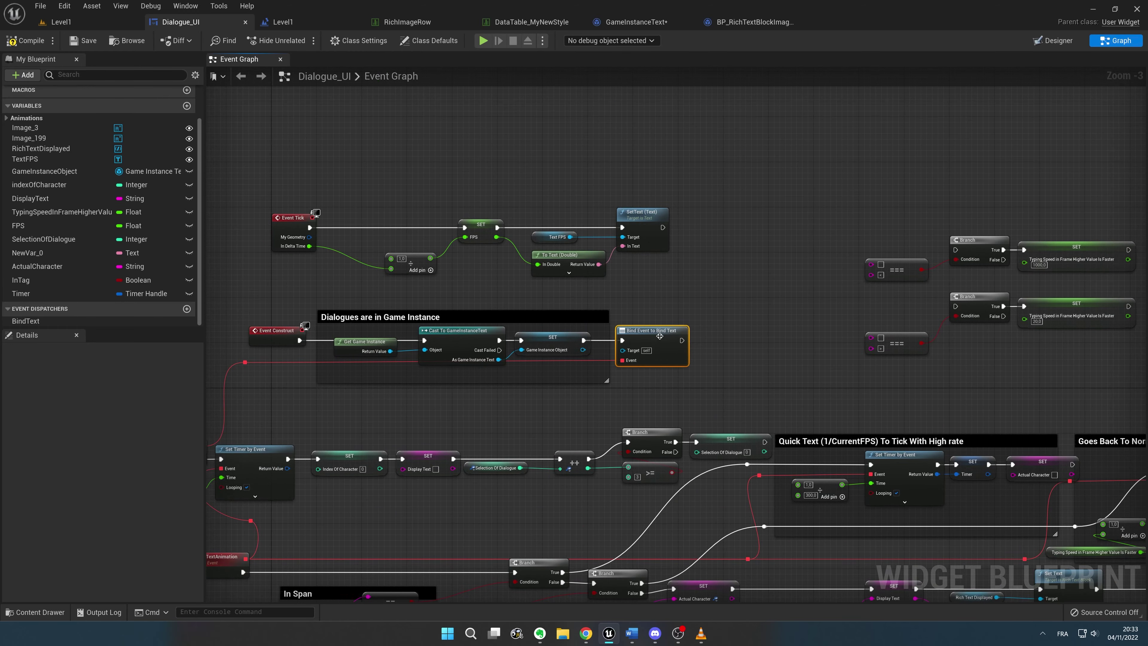
{"action": "scroll", "coordinate": [652, 336], "scroll_direction": "up", "scroll_amount": 3}
{"action": "scroll", "coordinate": [652, 335], "scroll_direction": "down", "scroll_amount": 2}
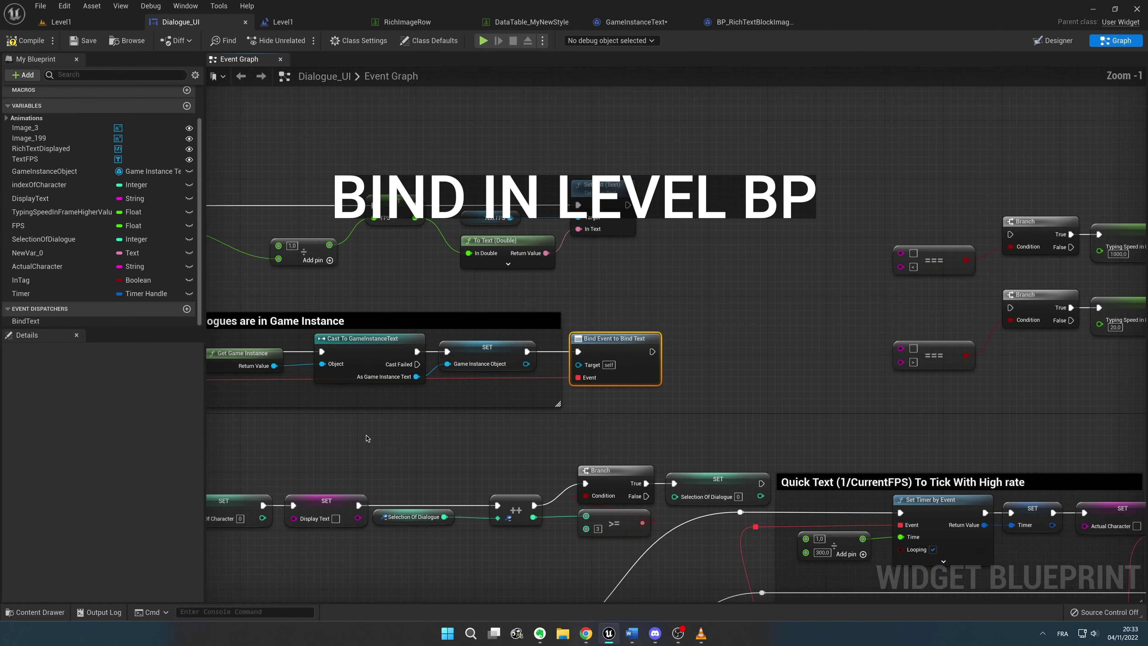
{"action": "left_click", "coordinate": [386, 382]}
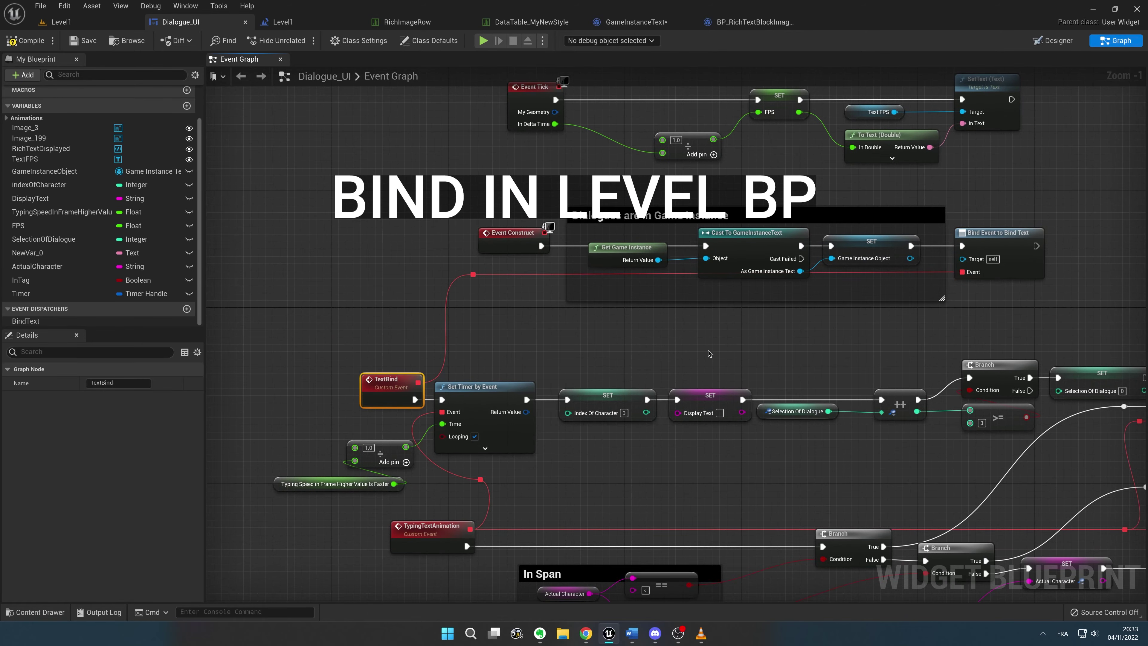
{"action": "right_click_drag", "start_coordinate": [723, 316], "coordinate": [698, 329]}
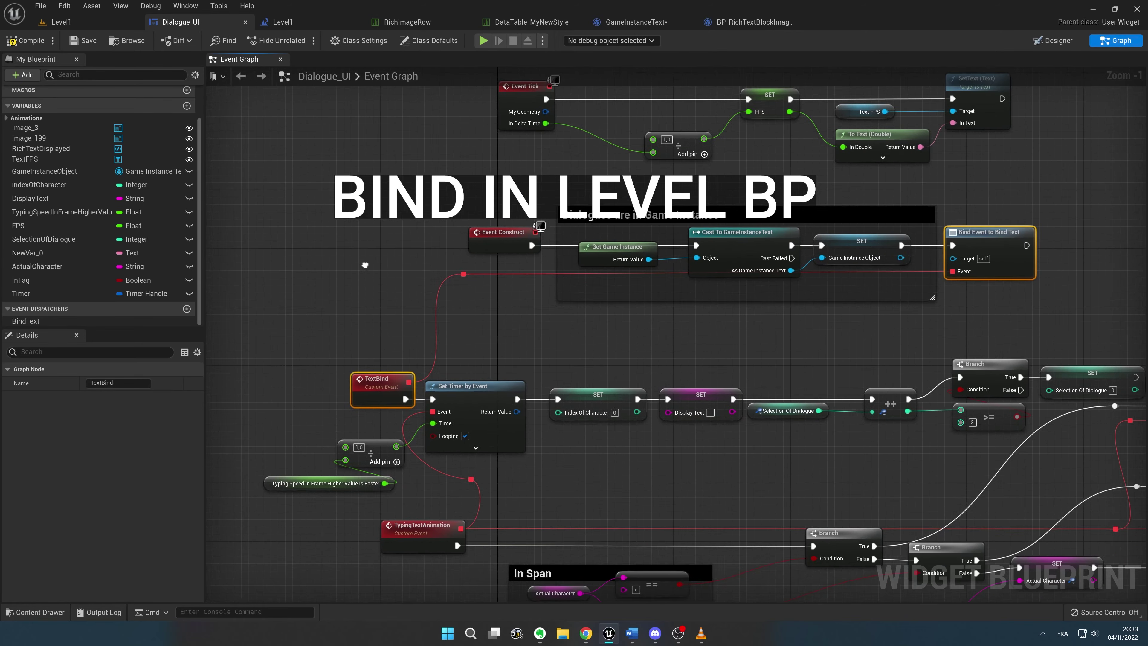
{"action": "left_click", "coordinate": [78, 24]}
- Open the Level1 level blueprint and frame the A key, UI Object and Call Bind Text nodes
{"action": "left_click", "coordinate": [282, 22]}
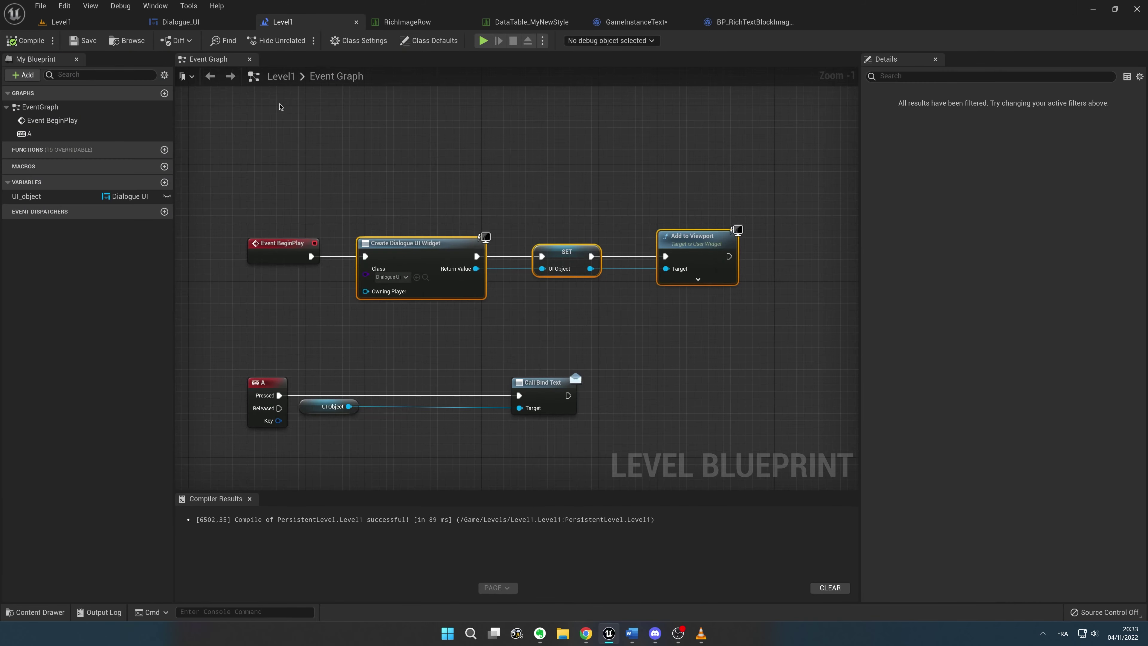
{"action": "right_click_drag", "start_coordinate": [574, 367], "coordinate": [606, 292]}
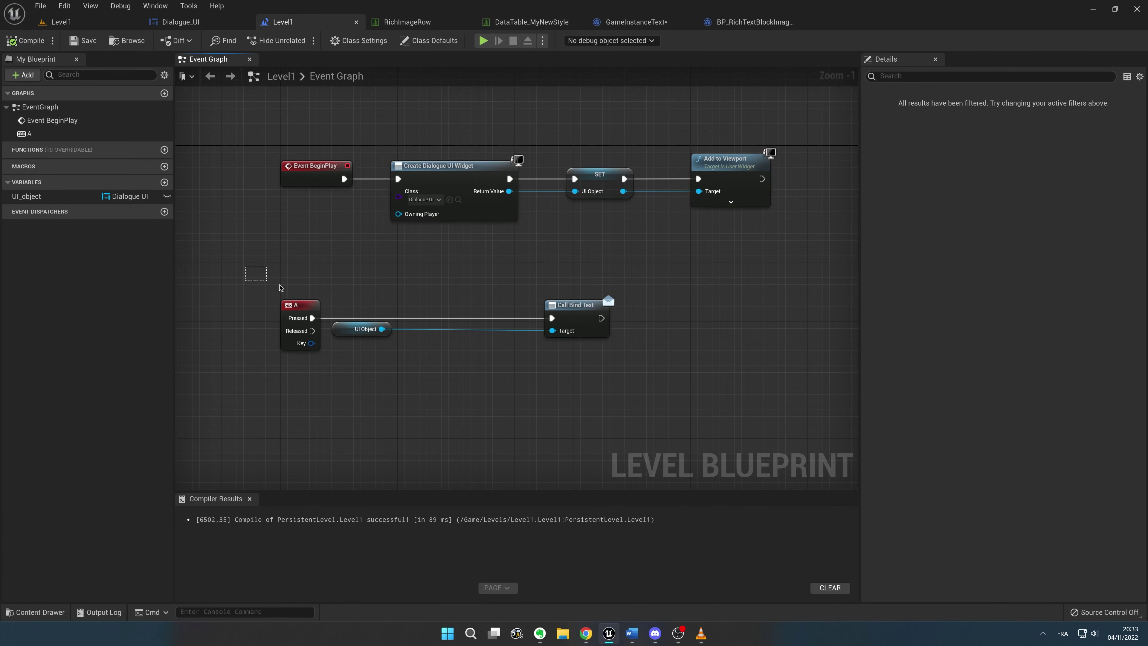
{"action": "left_click_drag", "start_coordinate": [247, 266], "coordinate": [671, 397]}
{"action": "scroll", "coordinate": [405, 338], "scroll_direction": "up", "scroll_amount": 1}
{"action": "right_click_drag", "start_coordinate": [418, 350], "coordinate": [393, 369]}
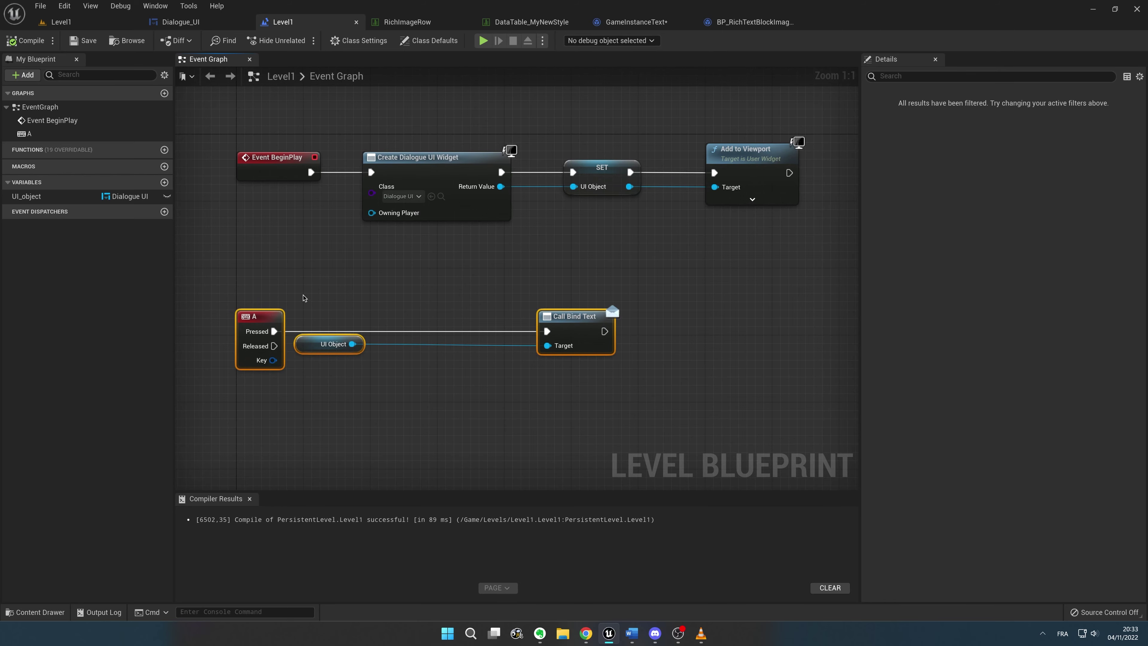
{"action": "left_click_drag", "start_coordinate": [307, 300], "coordinate": [631, 436]}
{"action": "right_click_drag", "start_coordinate": [398, 280], "coordinate": [383, 329]}
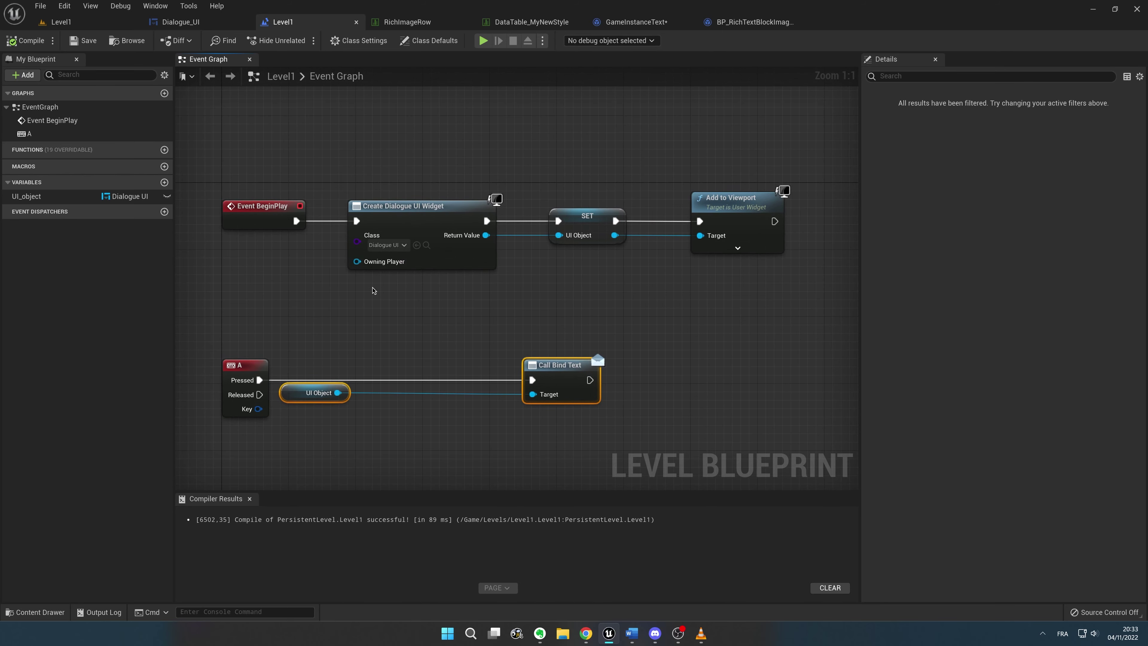
- Inspect the SET widget node and UI Object, then follow Call Bind Text into Dialogue_UI
{"action": "left_click_drag", "start_coordinate": [374, 290], "coordinate": [714, 244]}
{"action": "left_click", "coordinate": [580, 225]}
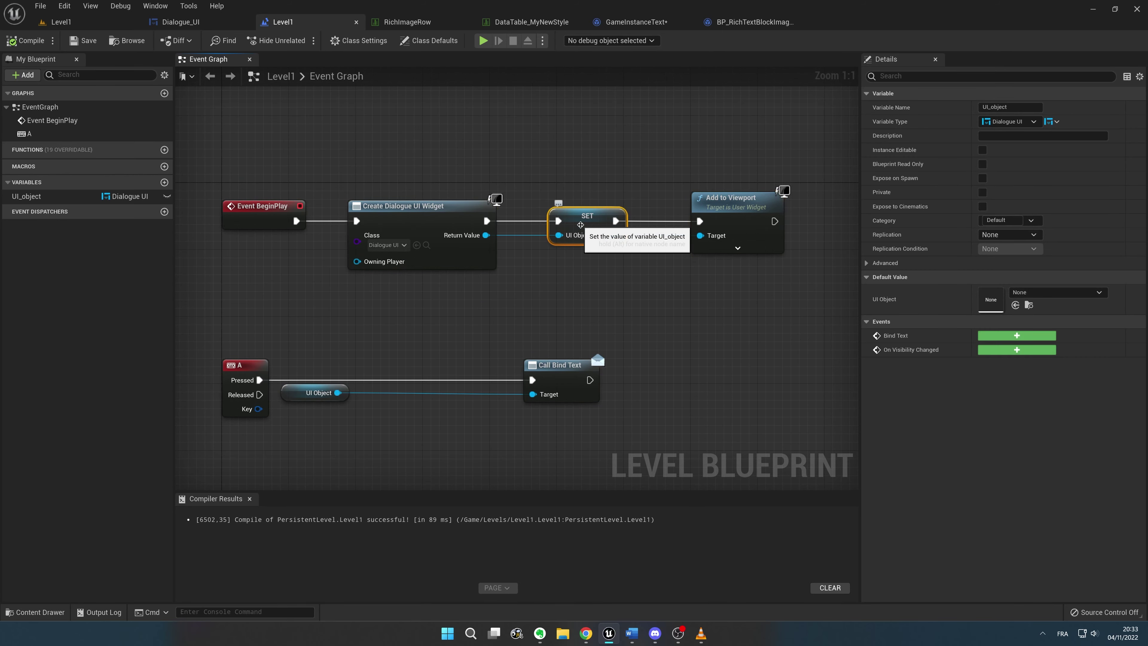
{"action": "left_click", "coordinate": [312, 392], "text": "ctrl"}
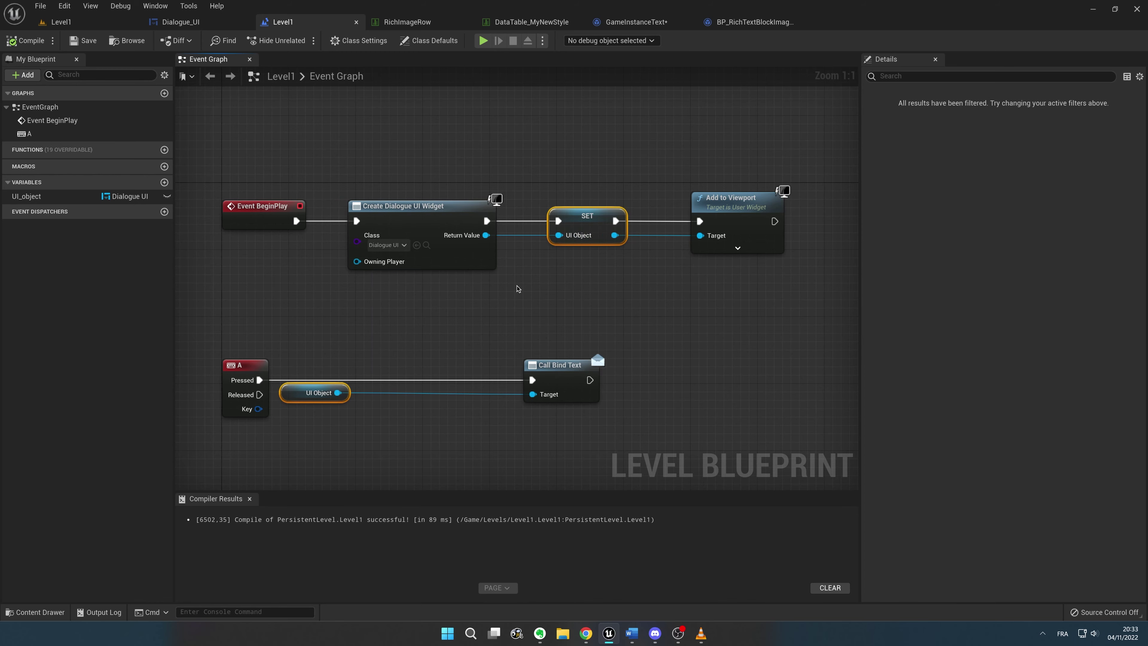
{"action": "left_click", "coordinate": [548, 383]}
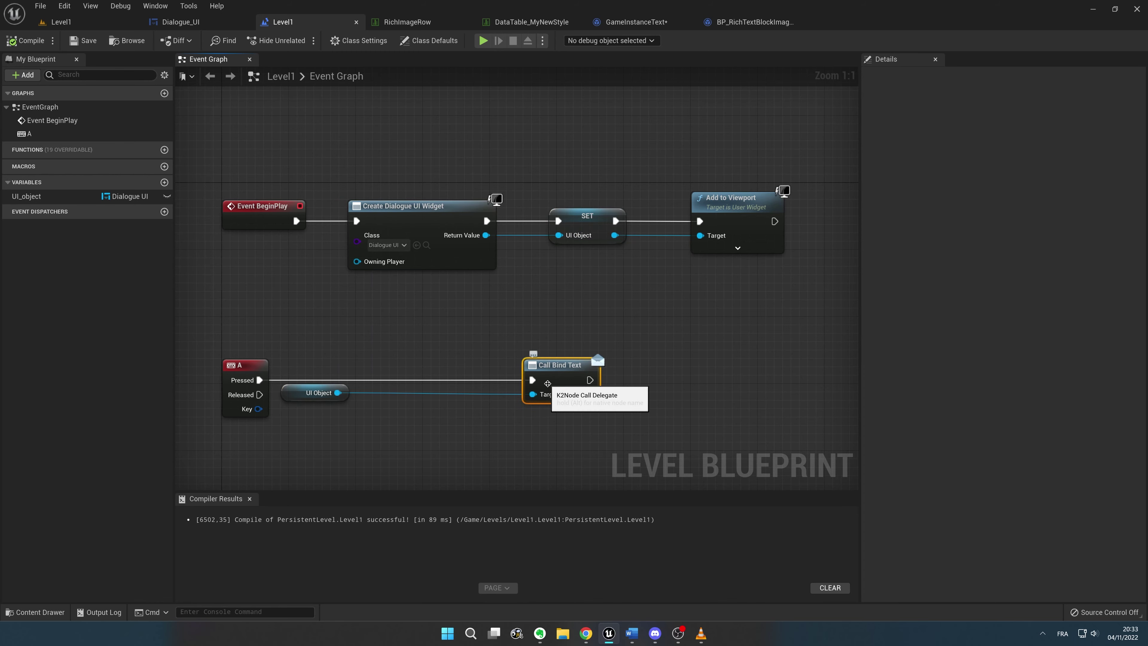
{"action": "double_click", "coordinate": [547, 384]}
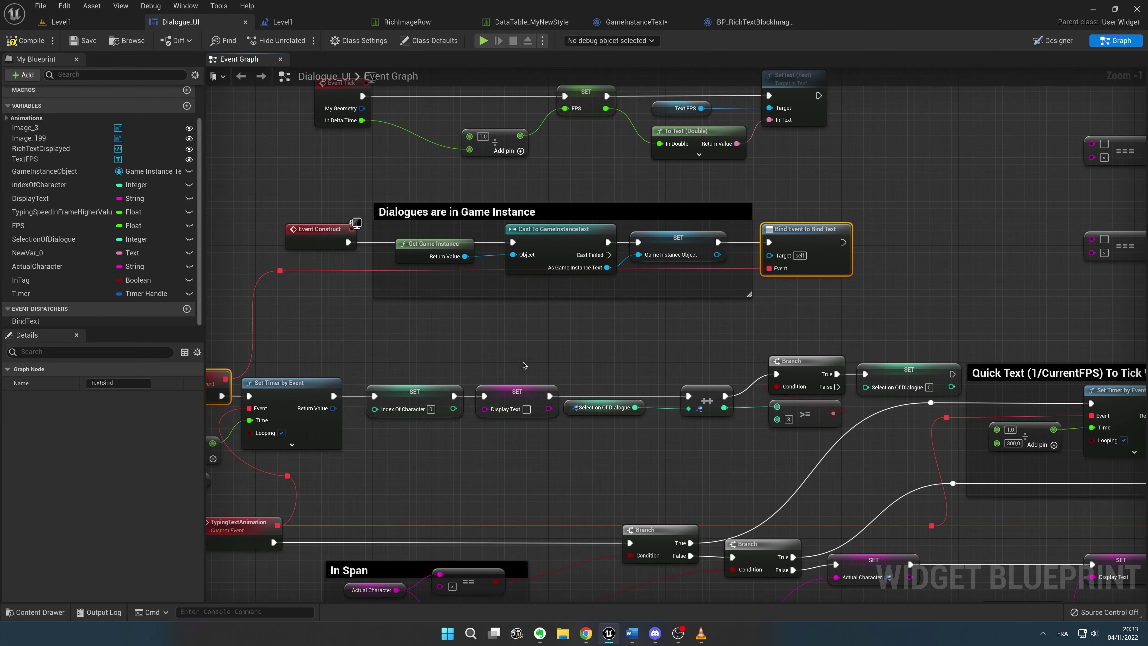
- Review the TextBind event, typing speed timer rate nodes and In Span comment
{"action": "left_click", "coordinate": [616, 329]}
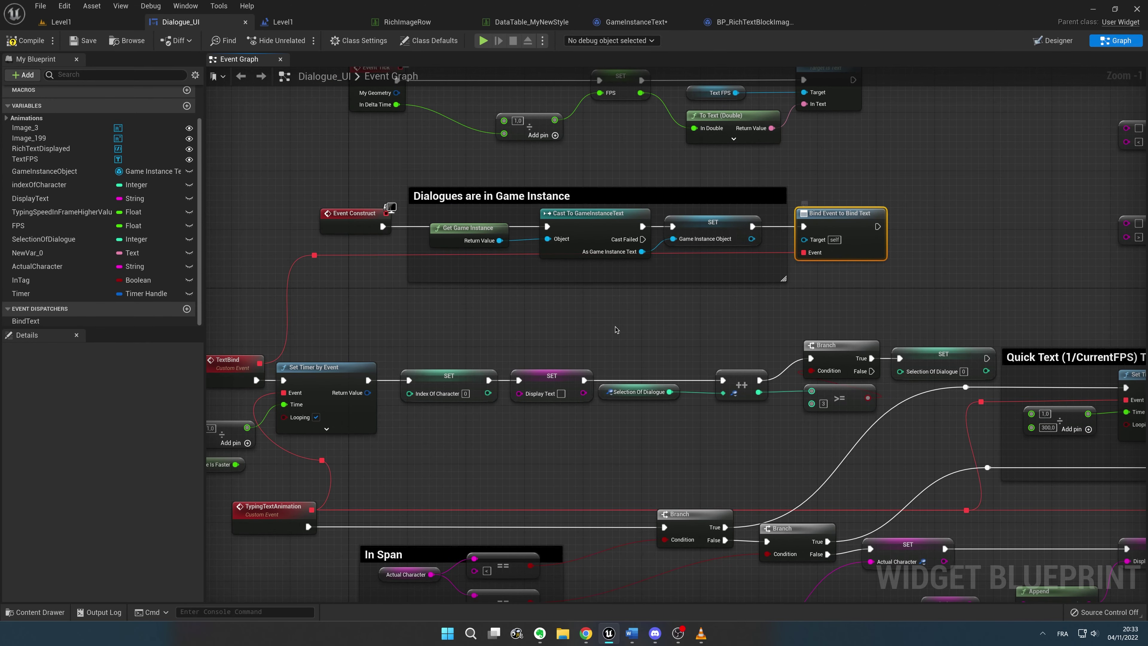
{"action": "right_click_drag", "start_coordinate": [615, 329], "coordinate": [869, 298]}
{"action": "left_click", "coordinate": [503, 333]}
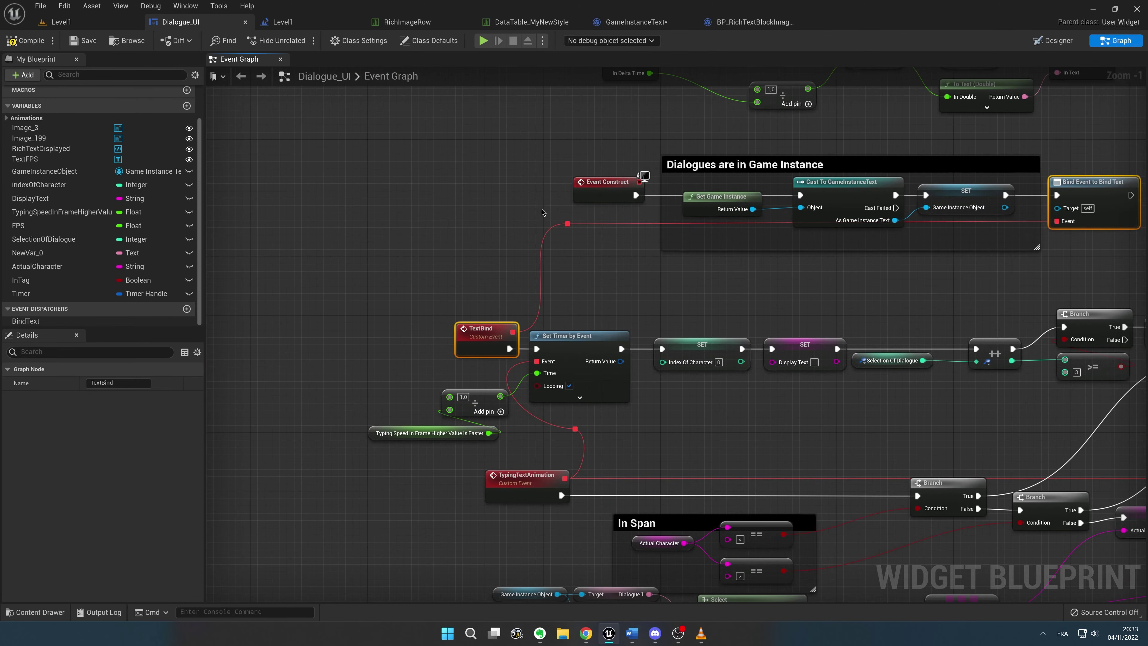
{"action": "right_click_drag", "start_coordinate": [569, 248], "coordinate": [503, 291]}
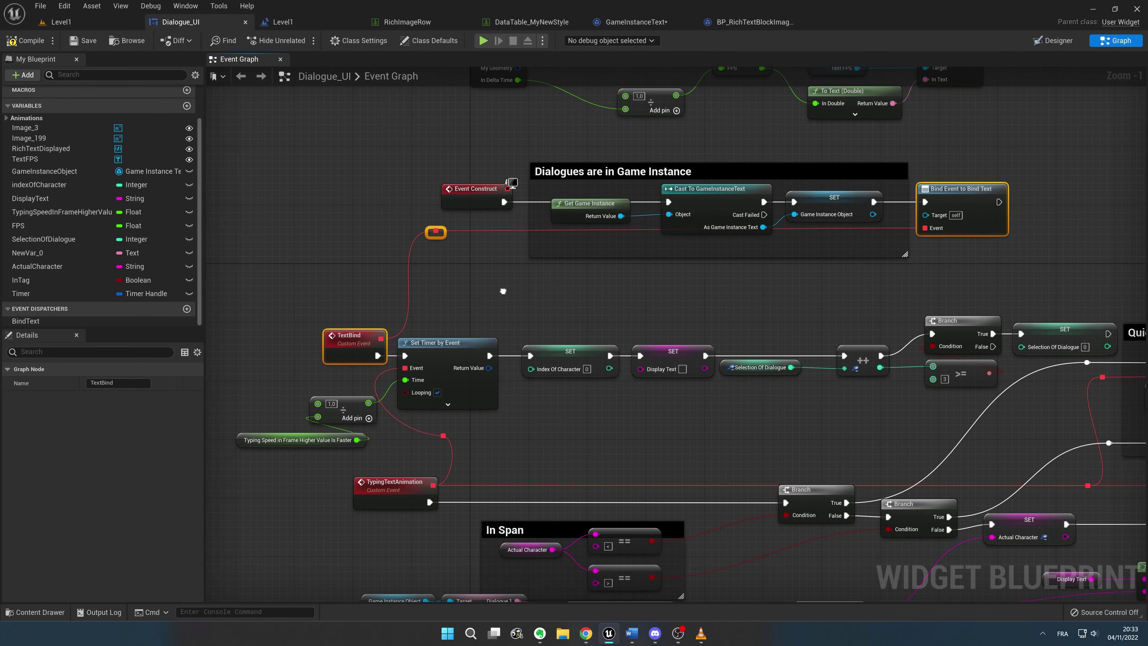
{"action": "left_click", "coordinate": [497, 302]}
{"action": "scroll", "coordinate": [519, 358], "scroll_direction": "up", "scroll_amount": 1}
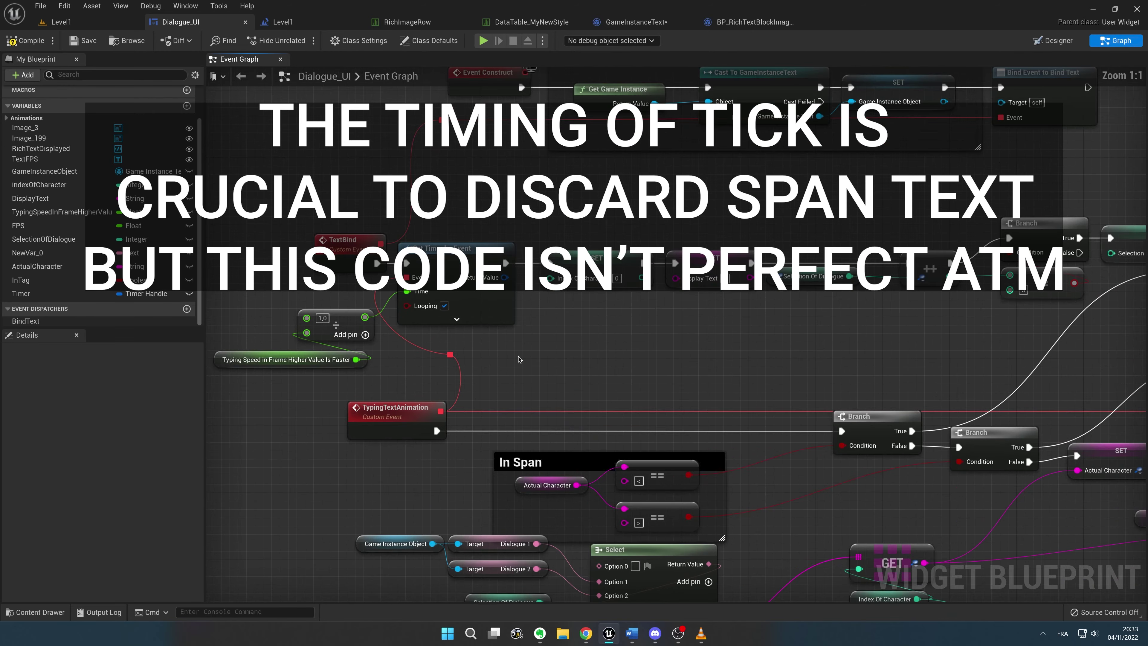
{"action": "right_click_drag", "start_coordinate": [519, 359], "coordinate": [570, 355]}
{"action": "right_click_drag", "start_coordinate": [414, 338], "coordinate": [564, 353]}
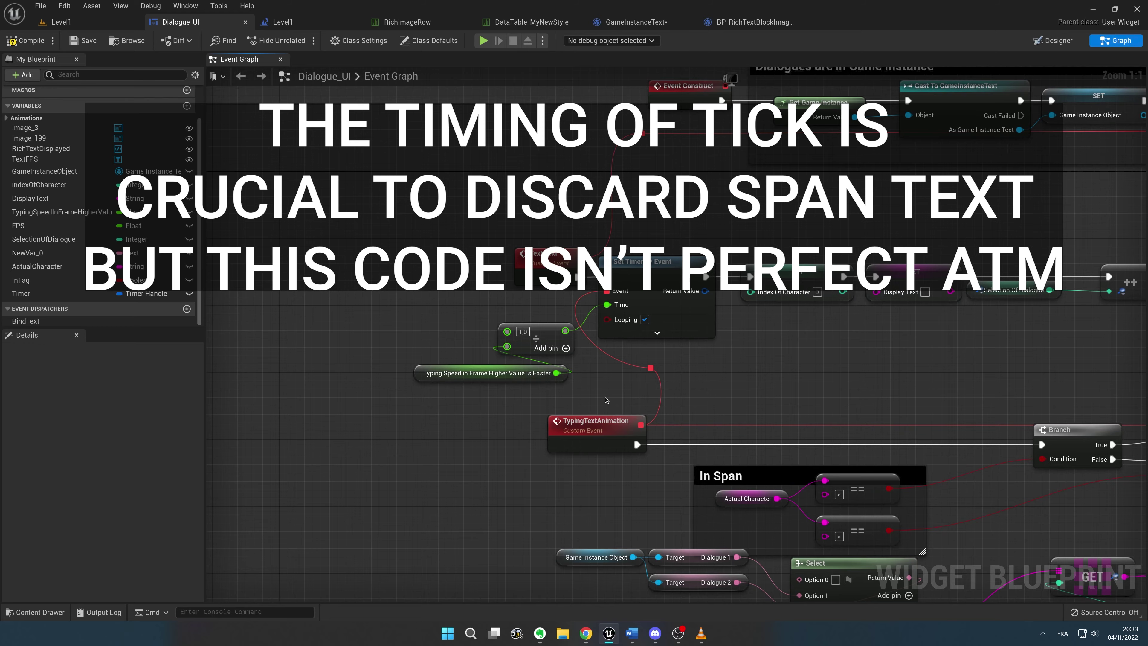
{"action": "left_click_drag", "start_coordinate": [550, 337], "coordinate": [551, 337]}
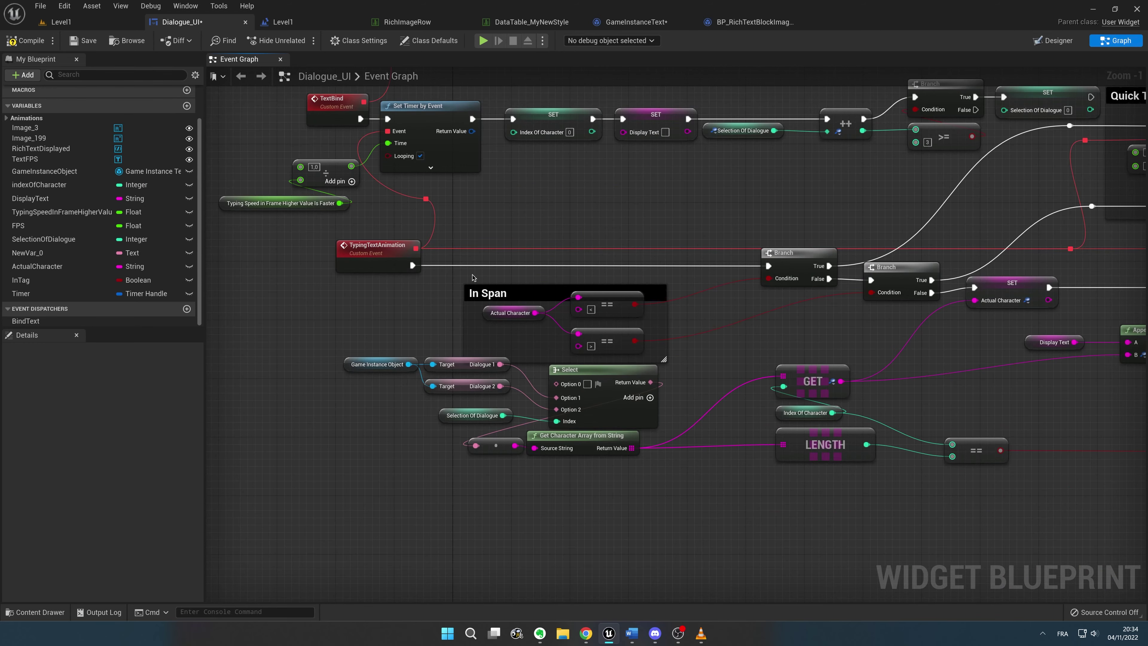
{"action": "left_click", "coordinate": [515, 289]}
{"action": "right_click_drag", "start_coordinate": [731, 344], "coordinate": [671, 307]}
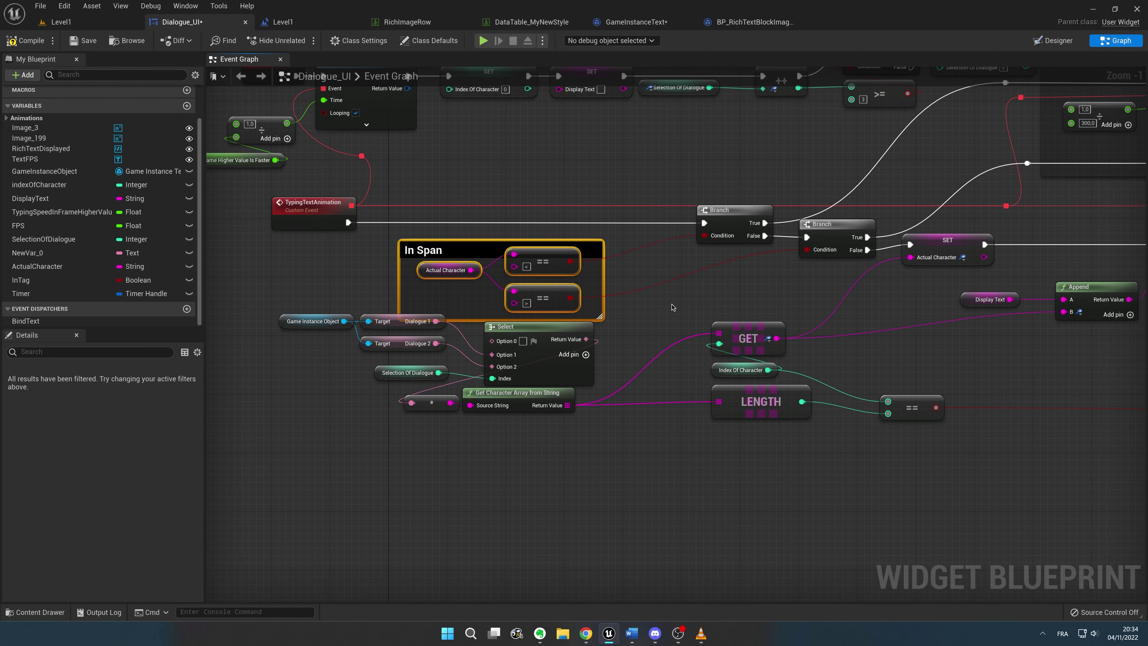
{"action": "left_click", "coordinate": [682, 301]}
- Inspect the GET, LENGTH, Get Character Array from String and Index Of Character nodes
{"action": "mouse_move", "coordinate": [953, 320]}
{"action": "right_mouse_down"}
{"action": "mouse_move", "coordinate": [439, 319]}
{"action": "mouse_move", "coordinate": [670, 298]}
{"action": "right_mouse_up"}
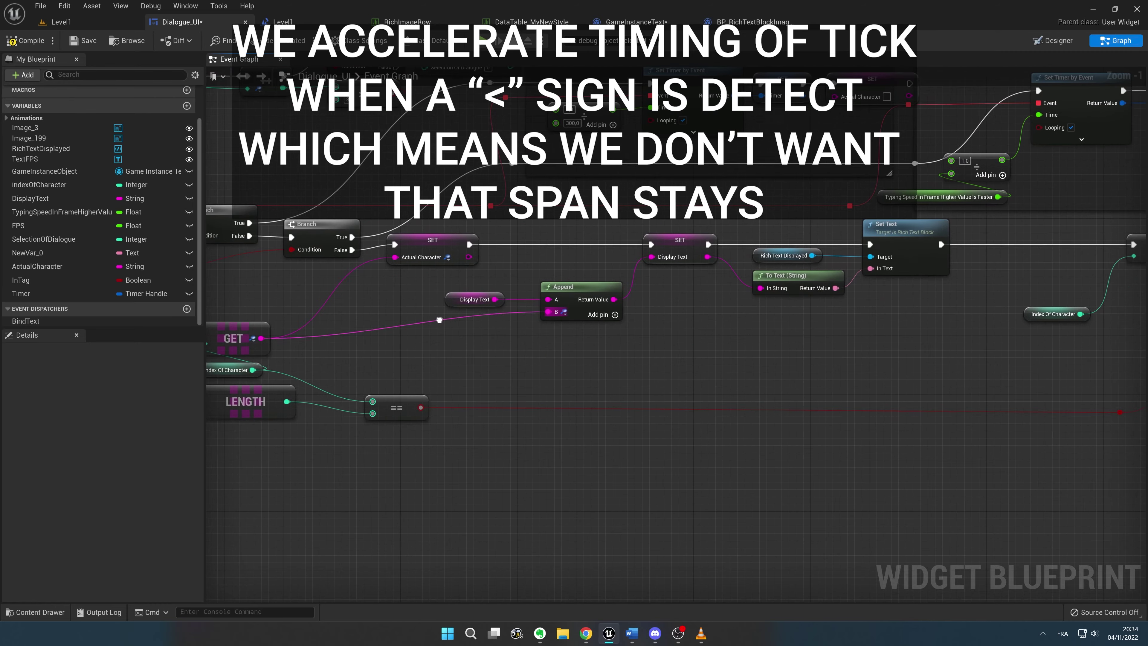
{"action": "scroll", "coordinate": [671, 299], "scroll_direction": "down", "scroll_amount": 1}
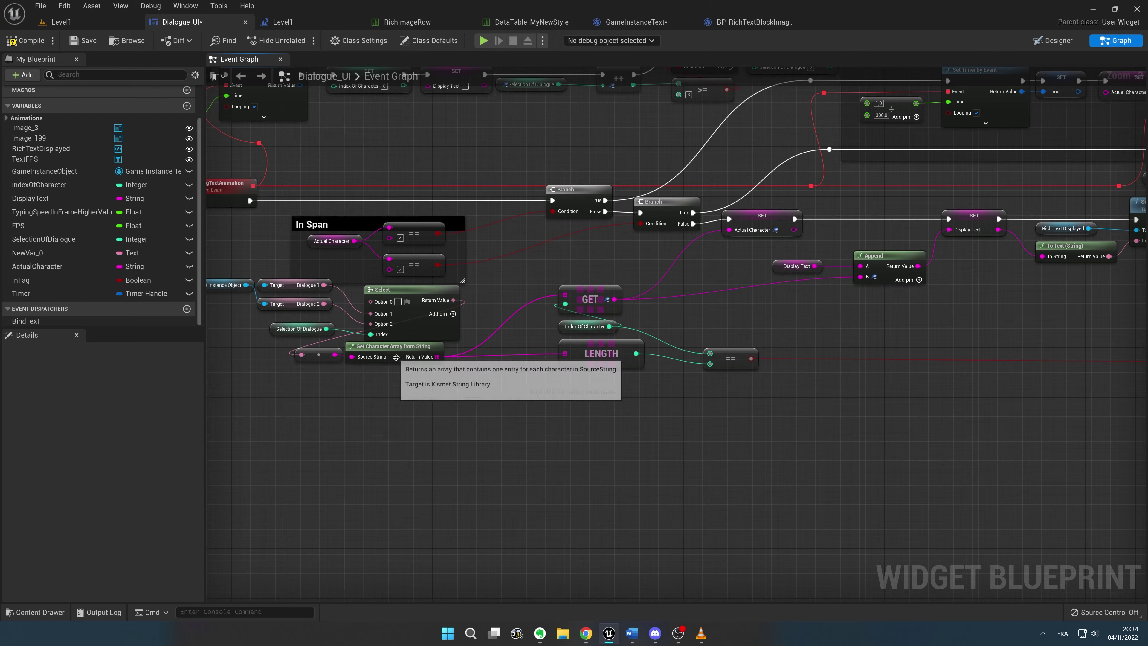
{"action": "left_click", "coordinate": [393, 353]}
{"action": "right_click_drag", "start_coordinate": [464, 382], "coordinate": [460, 383]}
{"action": "scroll", "coordinate": [461, 383], "scroll_direction": "up", "scroll_amount": 1}
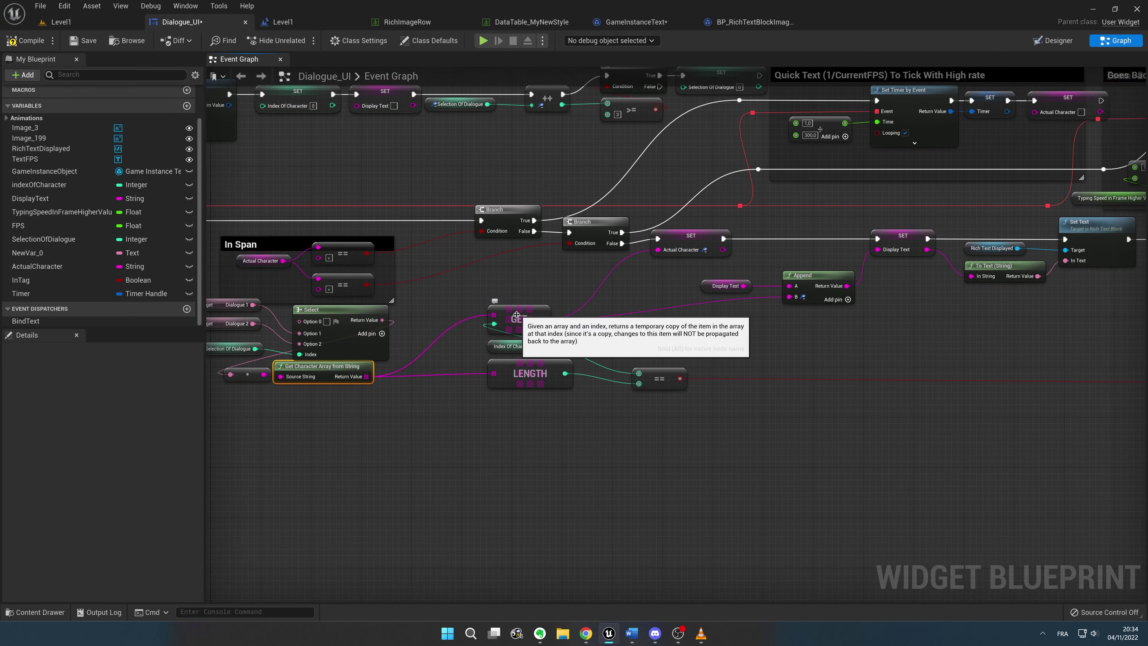
{"action": "left_click", "coordinate": [542, 334]}
{"action": "scroll", "coordinate": [543, 337], "scroll_direction": "up", "scroll_amount": 1}
{"action": "scroll", "coordinate": [543, 337], "scroll_direction": "down", "scroll_amount": 1}
{"action": "left_click", "coordinate": [633, 354], "text": "ctrl"}
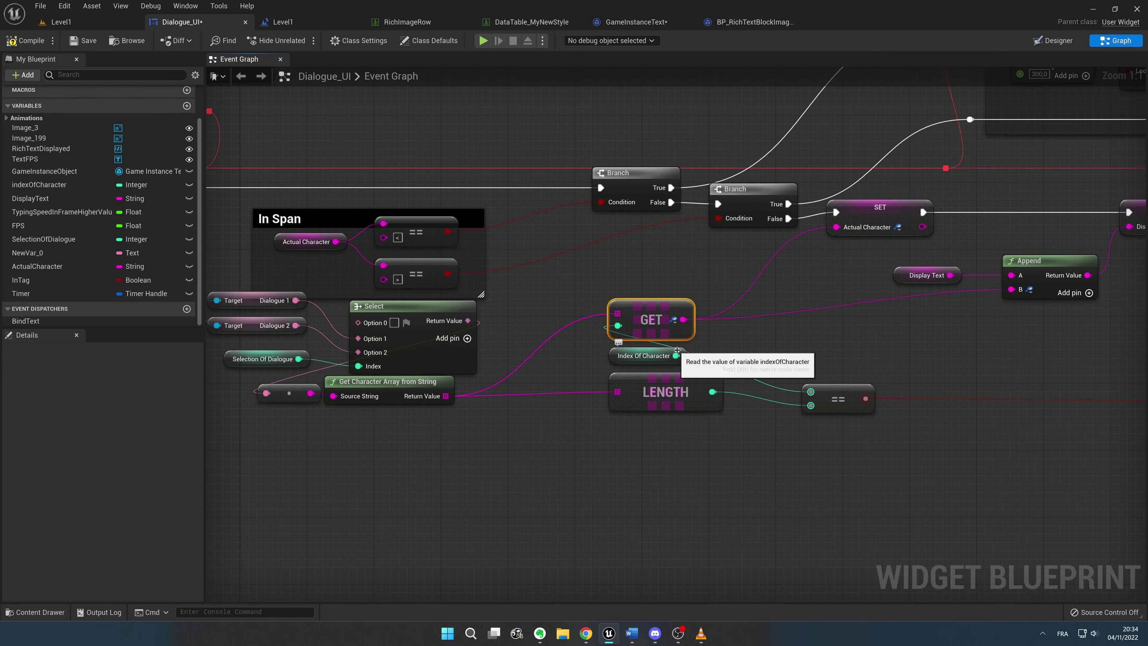
{"action": "scroll", "coordinate": [747, 374], "scroll_direction": "down", "scroll_amount": 1}
{"action": "scroll", "coordinate": [747, 374], "scroll_direction": "down", "scroll_amount": 1}
{"action": "right_click_drag", "start_coordinate": [747, 374], "coordinate": [717, 396]}
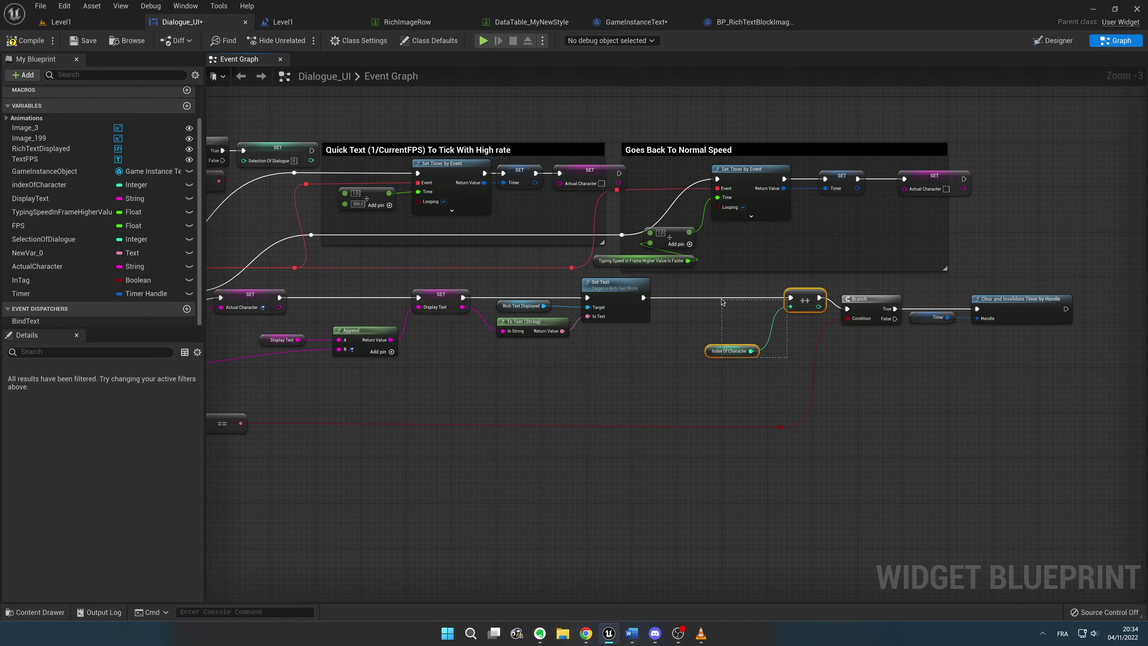
- Examine the Display Text variable with the GET and Append nodes
{"action": "right_click_drag", "start_coordinate": [721, 301], "coordinate": [740, 342]}
{"action": "right_click_drag", "start_coordinate": [860, 309], "coordinate": [924, 276]}
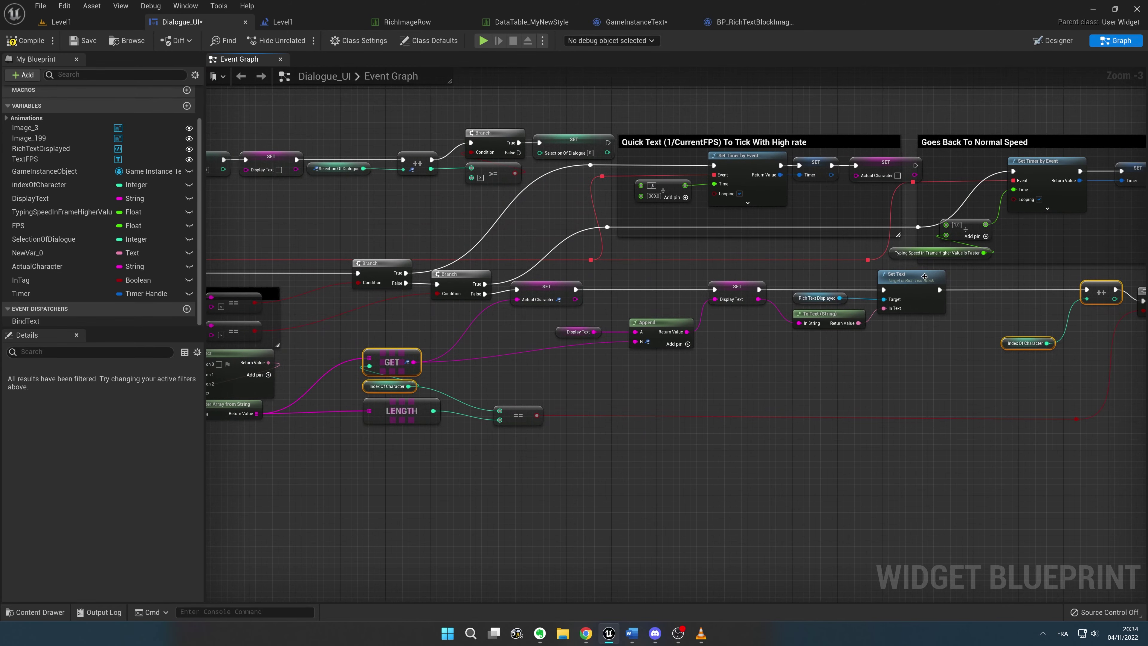
{"action": "scroll", "coordinate": [493, 342], "scroll_direction": "up", "scroll_amount": 1}
{"action": "scroll", "coordinate": [493, 342], "scroll_direction": "up", "scroll_amount": 1}
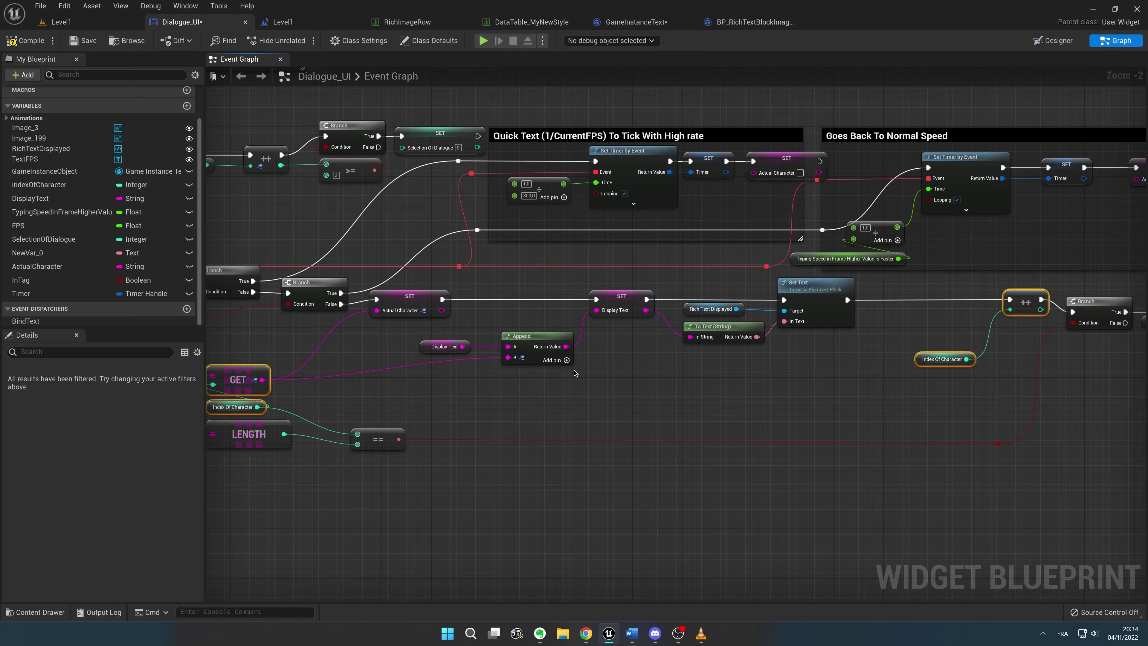
{"action": "scroll", "coordinate": [493, 342], "scroll_direction": "up", "scroll_amount": 1}
{"action": "left_click", "coordinate": [423, 341]}
{"action": "right_click_drag", "start_coordinate": [494, 393], "coordinate": [739, 377]}
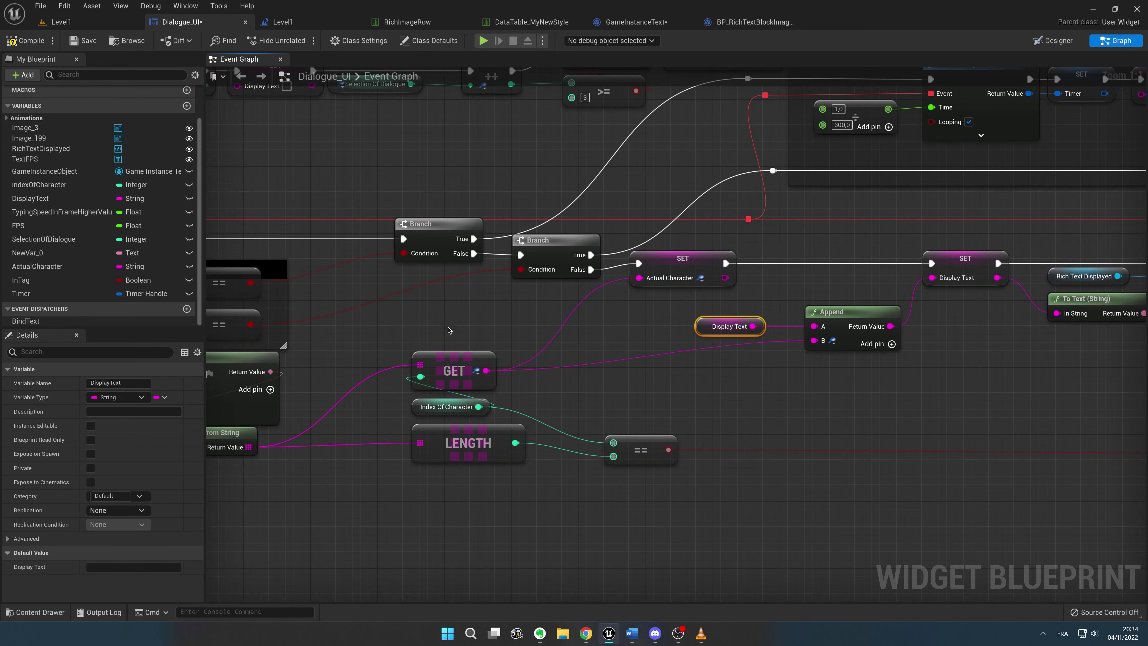
{"action": "left_click_drag", "start_coordinate": [450, 331], "coordinate": [879, 384]}
- Inspect the Rich Text Displayed, To Text and Set Text chain, then show the Designer view
{"action": "left_click", "coordinate": [703, 324], "text": "ctrl"}
{"action": "scroll", "coordinate": [703, 324], "scroll_direction": "down", "scroll_amount": 1}
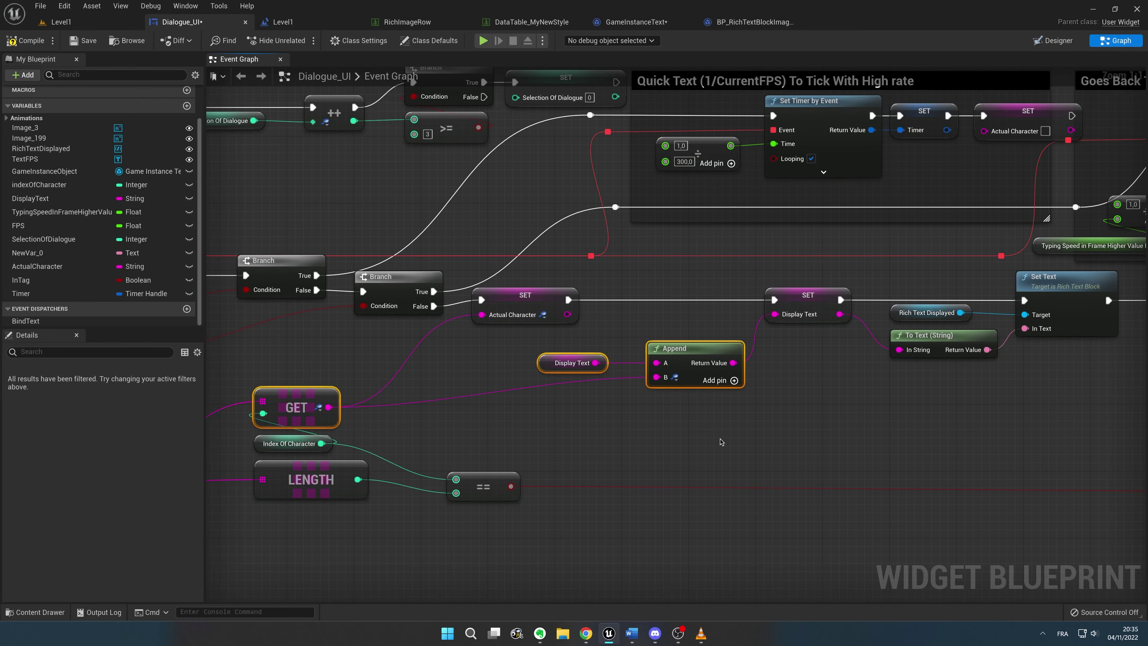
{"action": "right_click_drag", "start_coordinate": [953, 400], "coordinate": [679, 431]}
{"action": "left_click_drag", "start_coordinate": [679, 430], "coordinate": [581, 337], "text": "ctrl"}
{"action": "right_click_drag", "start_coordinate": [581, 337], "coordinate": [545, 332]}
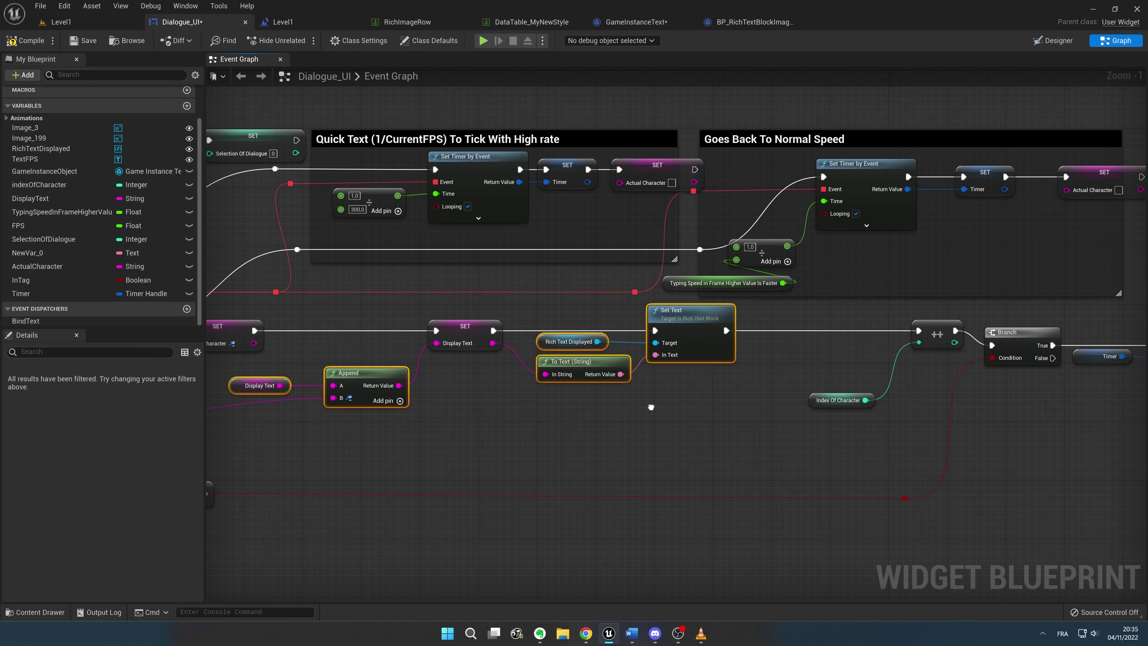
{"action": "left_click", "coordinate": [1058, 41]}
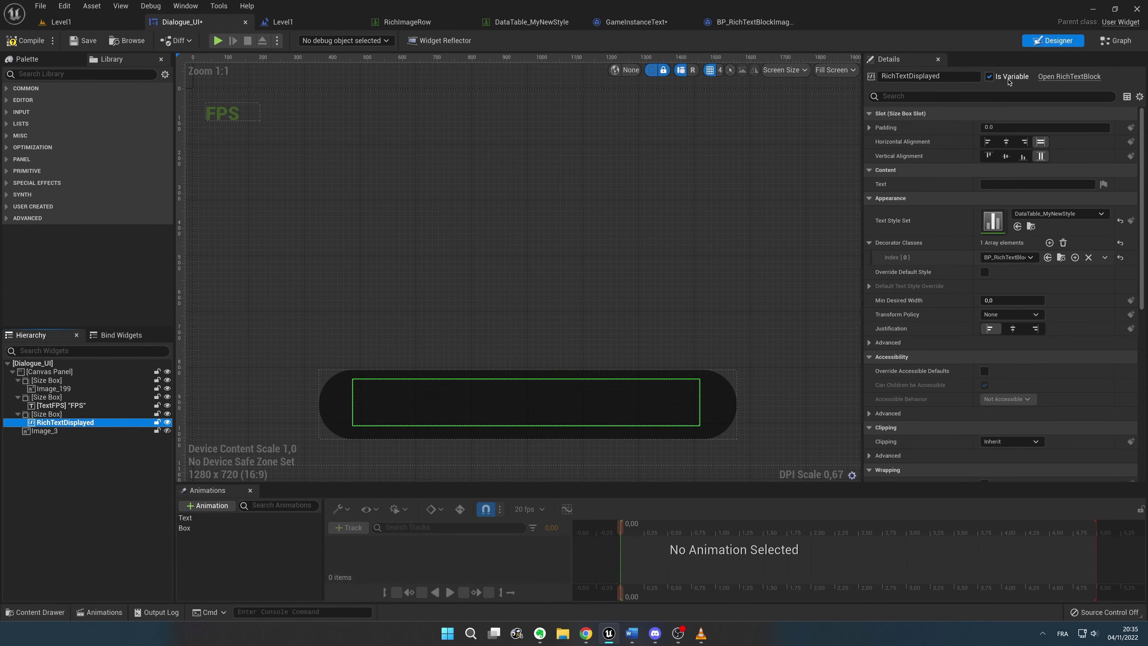
- Demo a Set Text node for Rich Text Displayed fed by Display Text, then delete it
{"action": "left_click", "coordinate": [1115, 41]}
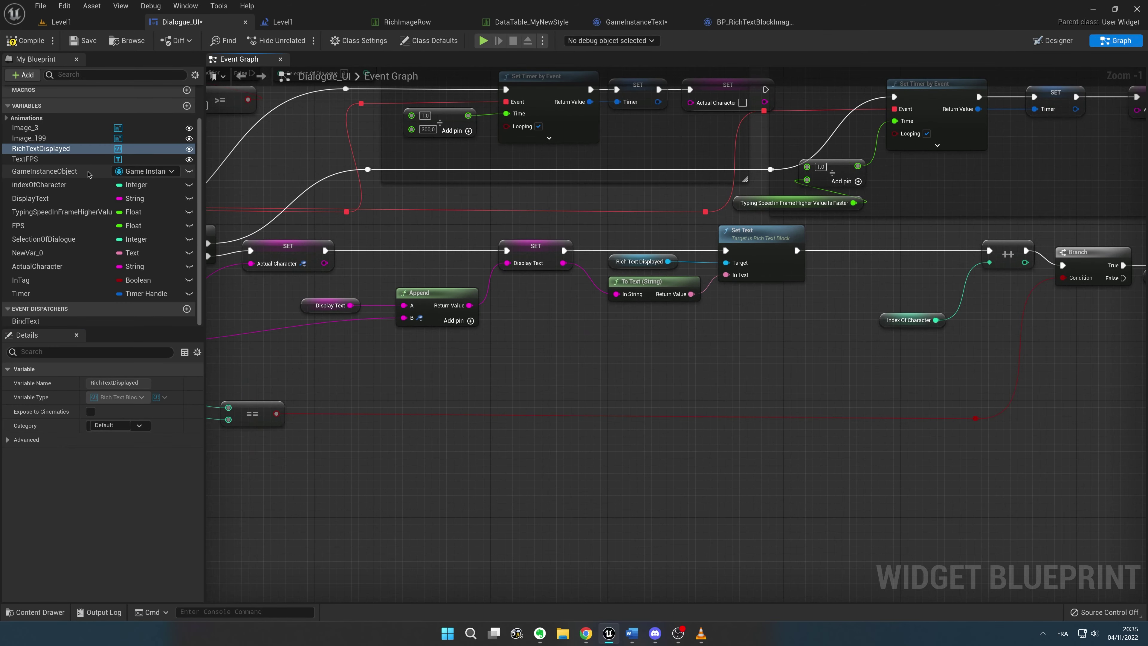
{"action": "scroll", "coordinate": [60, 193], "scroll_direction": "up", "scroll_amount": 1}
{"action": "mouse_move", "coordinate": [41, 182]}
{"action": "left_mouse_down"}
{"action": "mouse_move", "coordinate": [587, 349]}
{"action": "mouse_move", "coordinate": [699, 359]}
{"action": "mouse_move", "coordinate": [735, 340]}
{"action": "left_mouse_up"}
{"action": "left_click", "coordinate": [610, 360]}
{"action": "scroll", "coordinate": [728, 445], "scroll_direction": "down", "scroll_amount": 15}
{"action": "left_click", "coordinate": [729, 444]}
{"action": "left_click", "coordinate": [610, 349]}
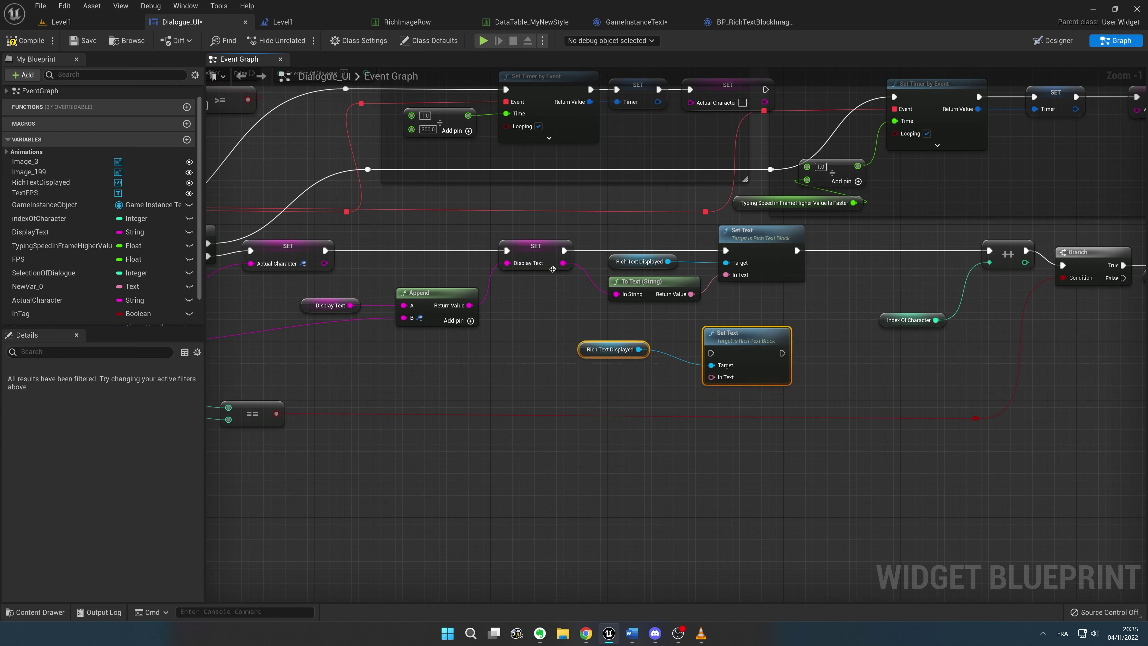
{"action": "mouse_move", "coordinate": [563, 263]}
{"action": "left_mouse_down"}
{"action": "mouse_move", "coordinate": [654, 372]}
{"action": "mouse_move", "coordinate": [711, 377]}
{"action": "left_mouse_up"}
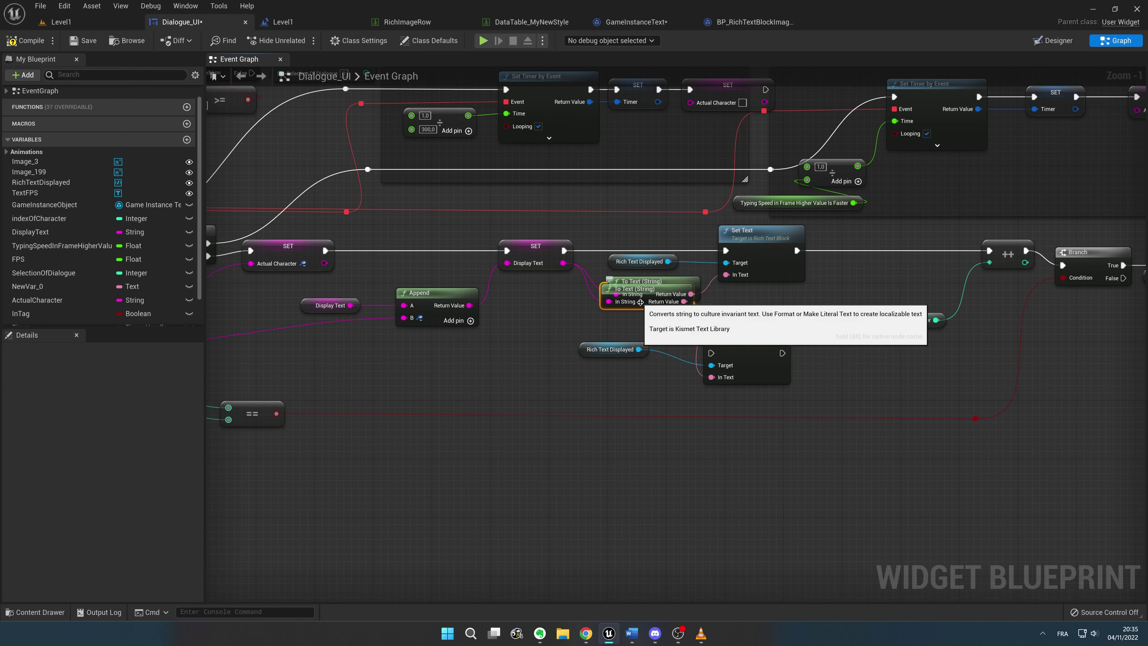
{"action": "left_click_drag", "start_coordinate": [628, 298], "coordinate": [626, 393]}
{"action": "left_click_drag", "start_coordinate": [743, 396], "coordinate": [559, 338]}
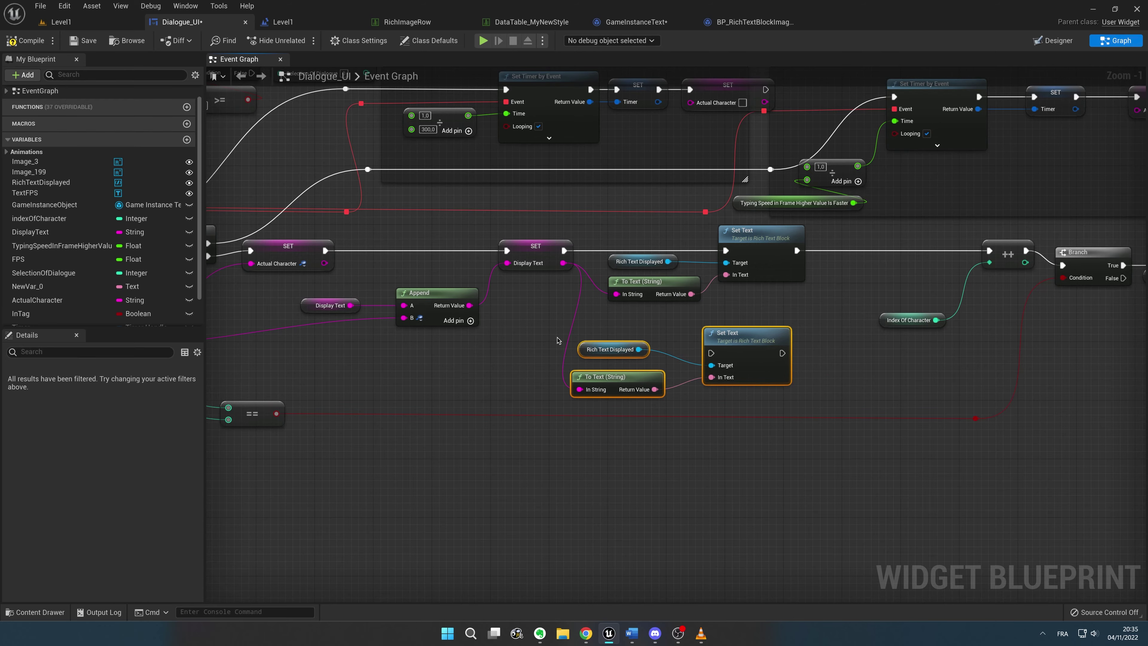
{"action": "key", "text": "Delete"}
- Pan across the Append, Set Display Text, Event Construct, TextBind and In Span nodes
{"action": "right_click_drag", "start_coordinate": [729, 319], "coordinate": [335, 371]}
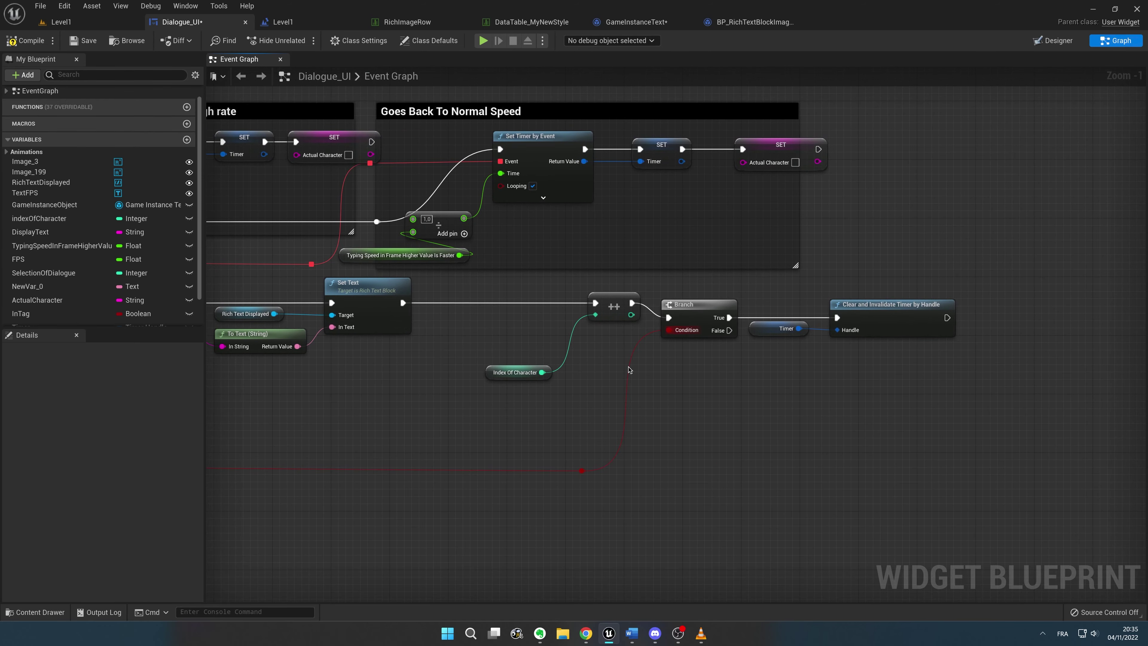
{"action": "right_click_drag", "start_coordinate": [628, 370], "coordinate": [929, 403]}
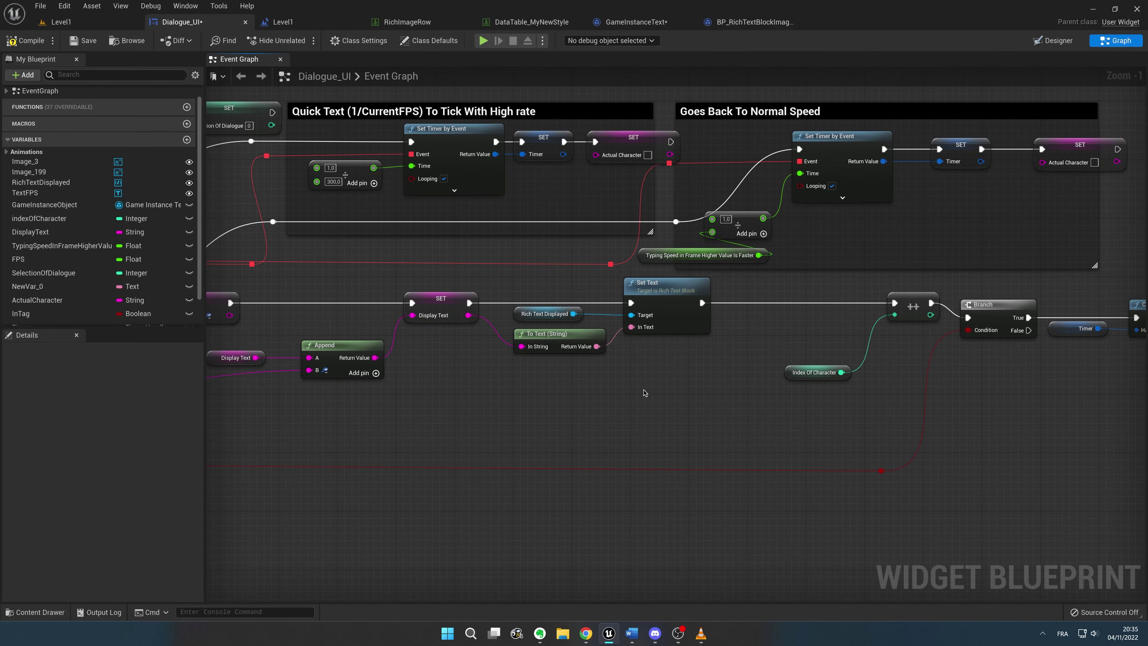
{"action": "scroll", "coordinate": [644, 393], "scroll_direction": "down", "scroll_amount": 2}
{"action": "right_click_drag", "start_coordinate": [644, 393], "coordinate": [979, 409]}
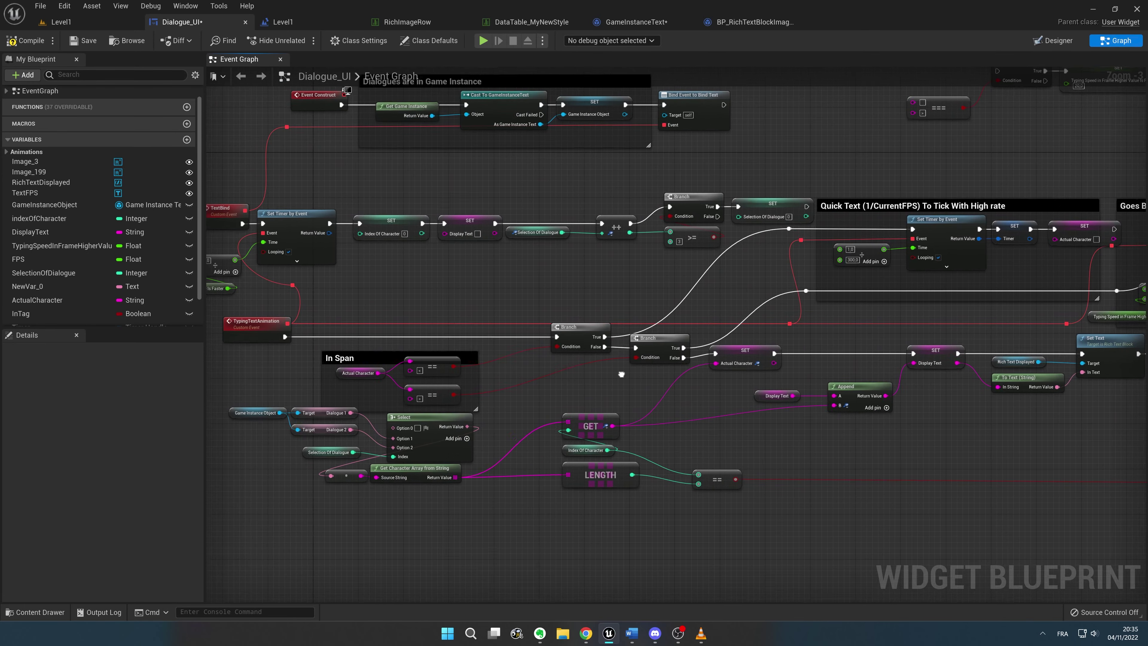
{"action": "right_click_drag", "start_coordinate": [621, 375], "coordinate": [693, 390]}
{"action": "right_click_drag", "start_coordinate": [521, 406], "coordinate": [616, 345]}
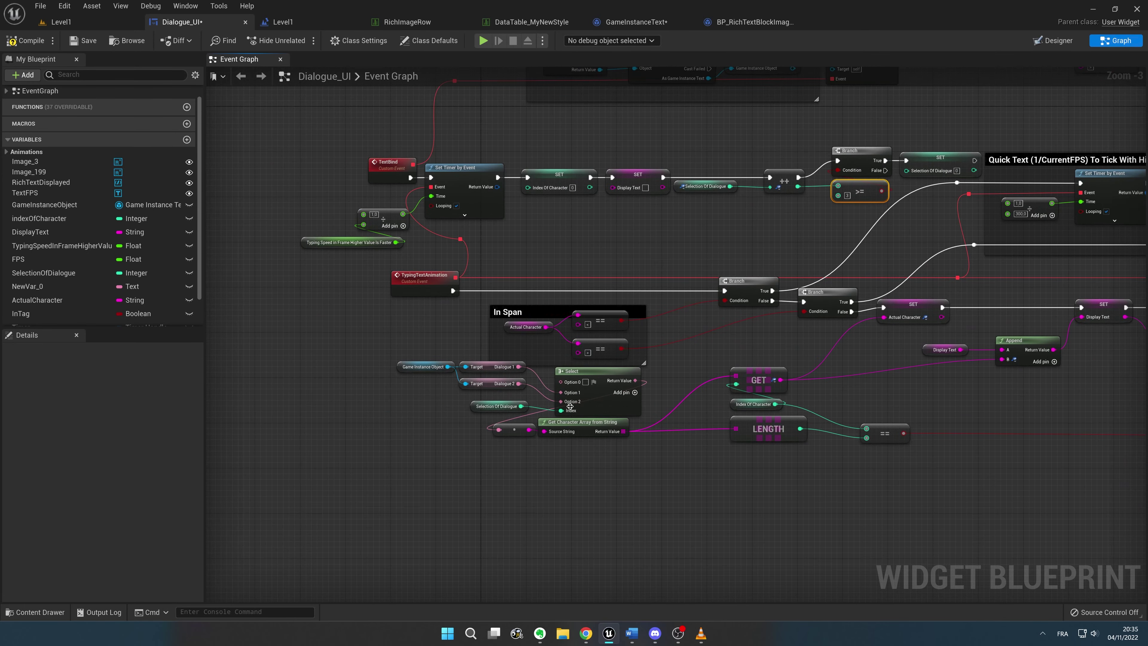
{"action": "mouse_move", "coordinate": [568, 405]}
{"action": "right_mouse_down"}
{"action": "mouse_move", "coordinate": [559, 315]}
{"action": "mouse_move", "coordinate": [364, 308]}
{"action": "mouse_move", "coordinate": [500, 346]}
{"action": "right_mouse_up"}
- Check the Quick Text and Goes Back To Normal Speed comments, save Dialogue_UI, return to Level1
{"action": "left_click", "coordinate": [701, 260]}
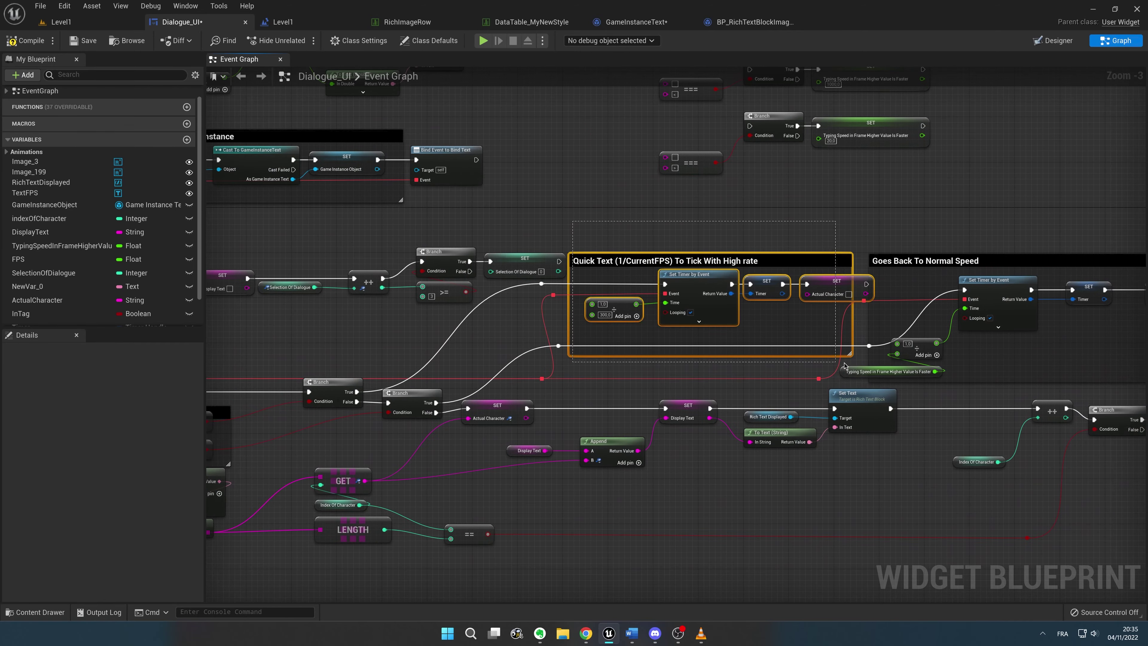
{"action": "right_click_drag", "start_coordinate": [883, 283], "coordinate": [573, 277]}
{"action": "left_click", "coordinate": [574, 278]}
{"action": "left_click", "coordinate": [232, 265]}
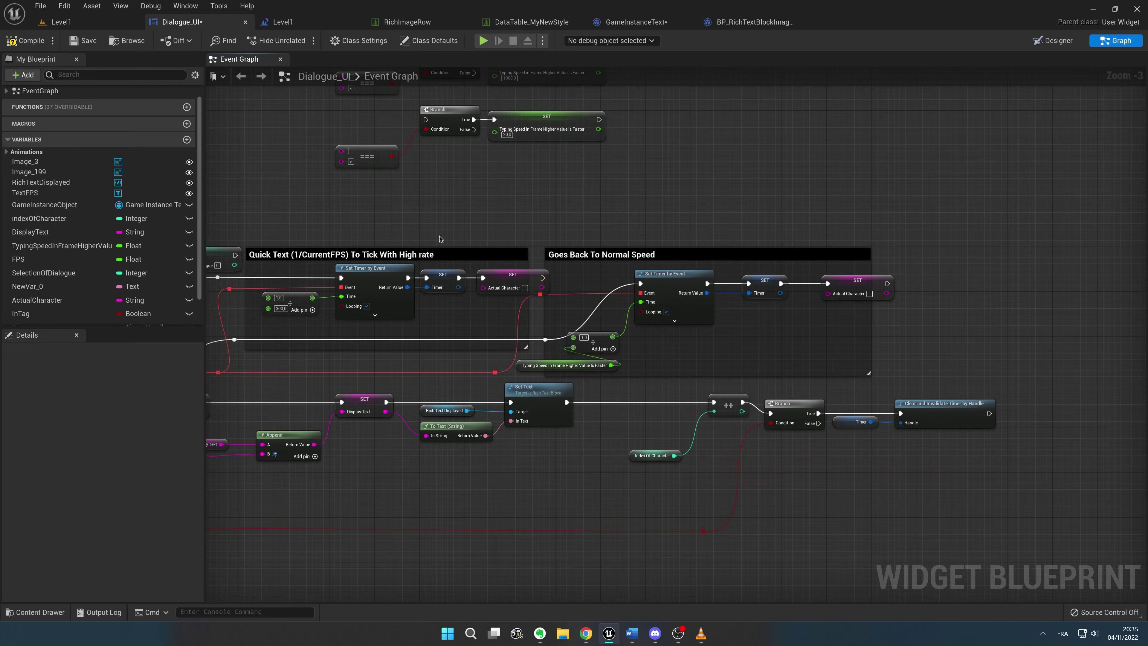
{"action": "mouse_move", "coordinate": [232, 265]}
{"action": "right_mouse_down"}
{"action": "mouse_move", "coordinate": [630, 199]}
{"action": "mouse_move", "coordinate": [827, 312]}
{"action": "right_mouse_up"}
{"action": "scroll", "coordinate": [630, 198], "scroll_direction": "down", "scroll_amount": 1}
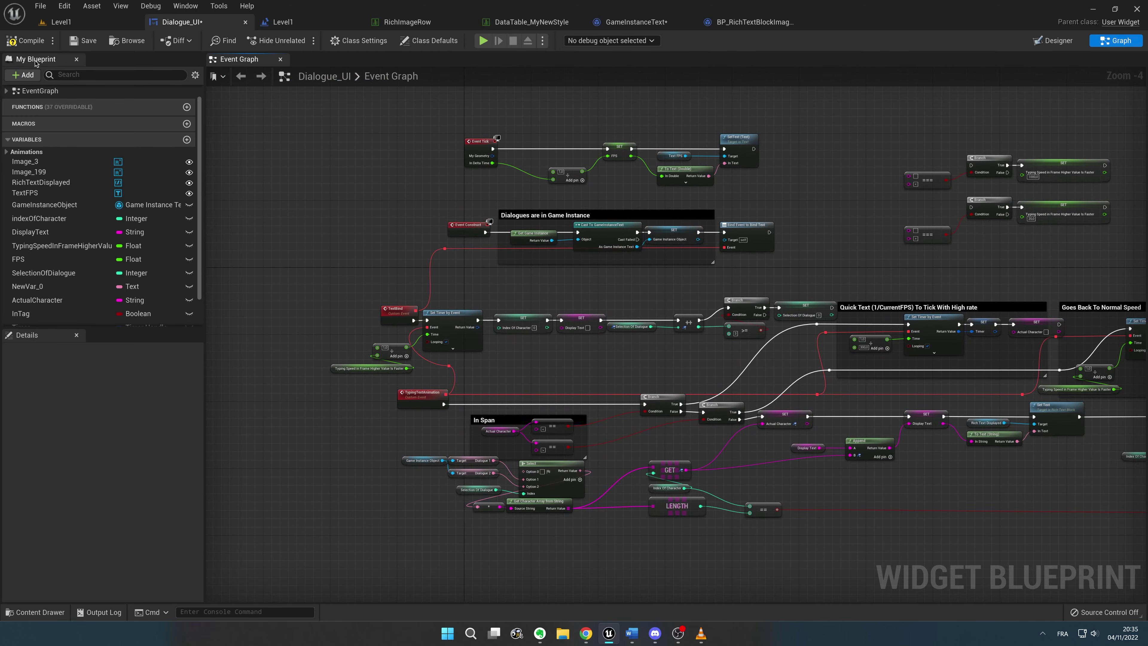
{"action": "left_click", "coordinate": [76, 45]}
{"action": "left_click", "coordinate": [77, 20]}
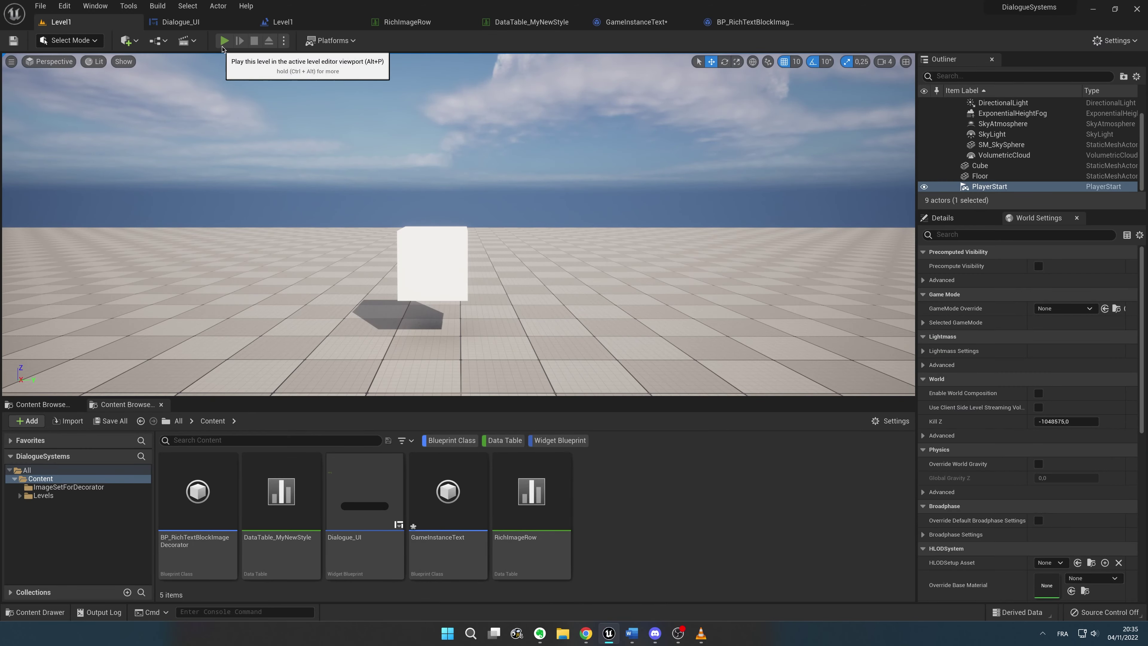
- Play Level1 in the editor and make the game view fullscreen with Shift+F1 and F11
{"action": "left_click", "coordinate": [223, 40]}
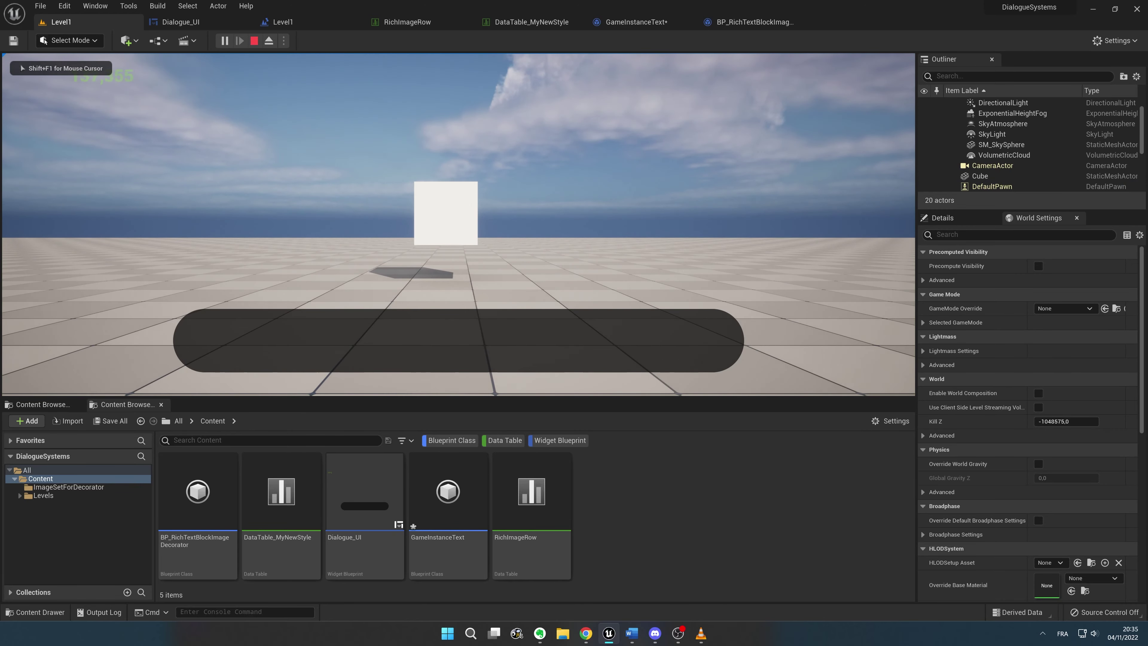
{"action": "key", "text": "shift+F1"}
{"action": "key", "text": "F11"}
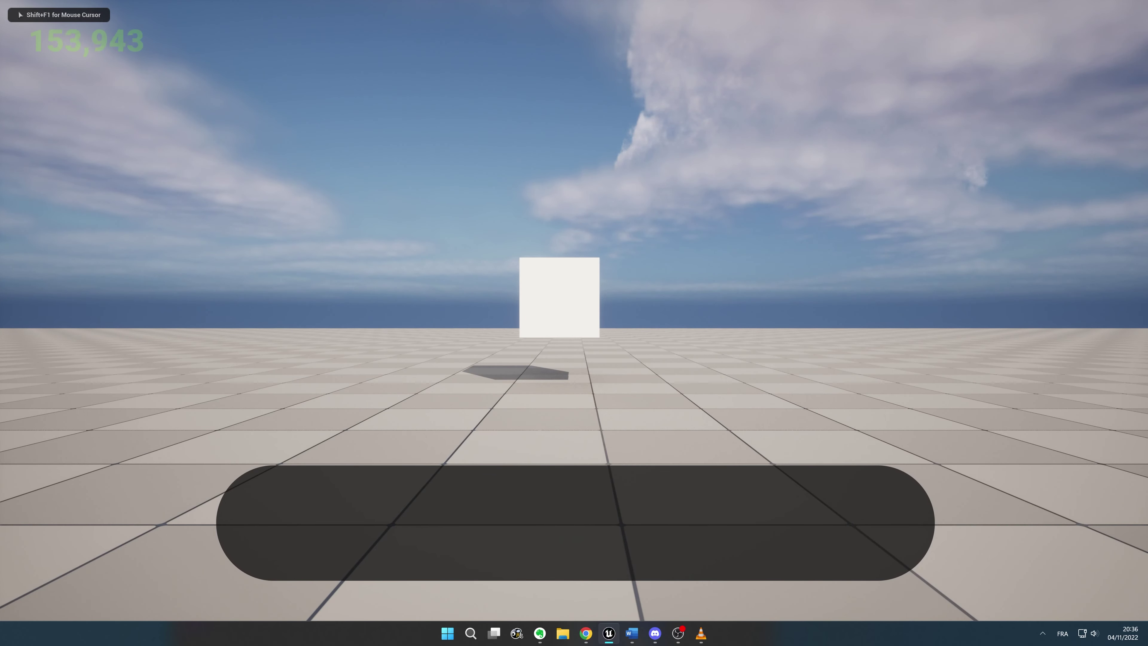